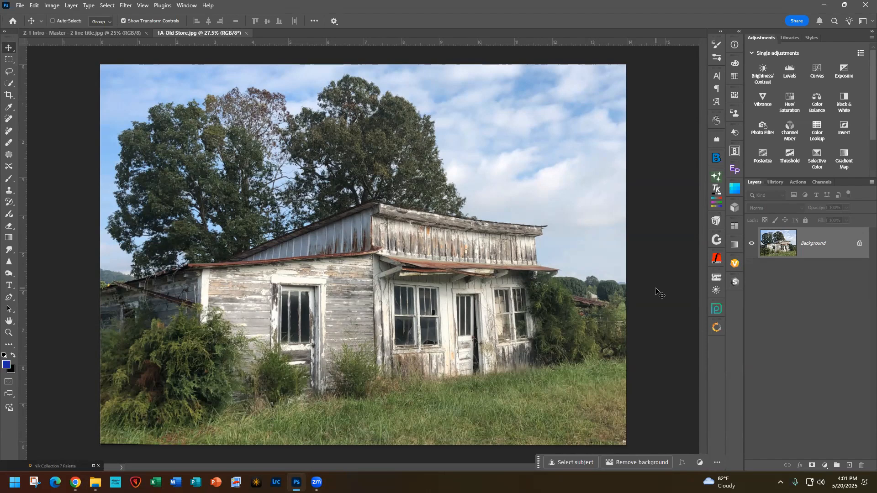
# Step: Duplicate the Background layer and open the copy in the Camera Raw Filter
pyautogui.hotkey('ctrl', 'j')
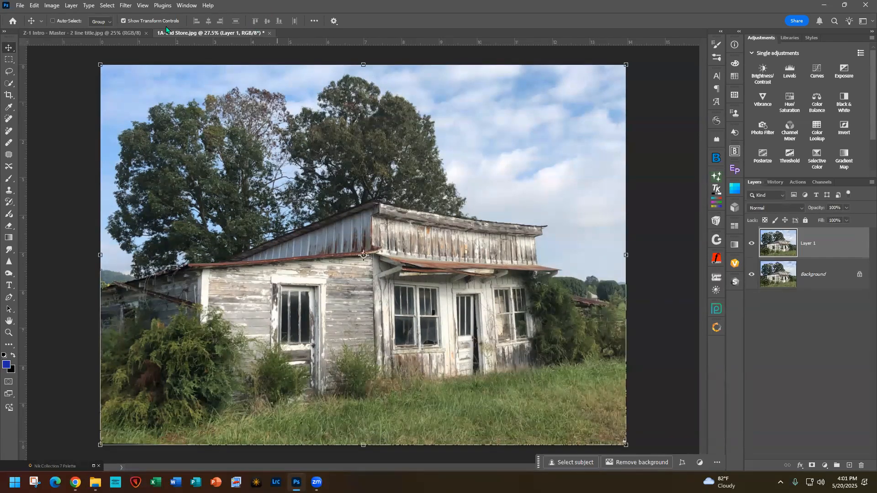
pyautogui.click(128, 7)
pyautogui.click(163, 74)
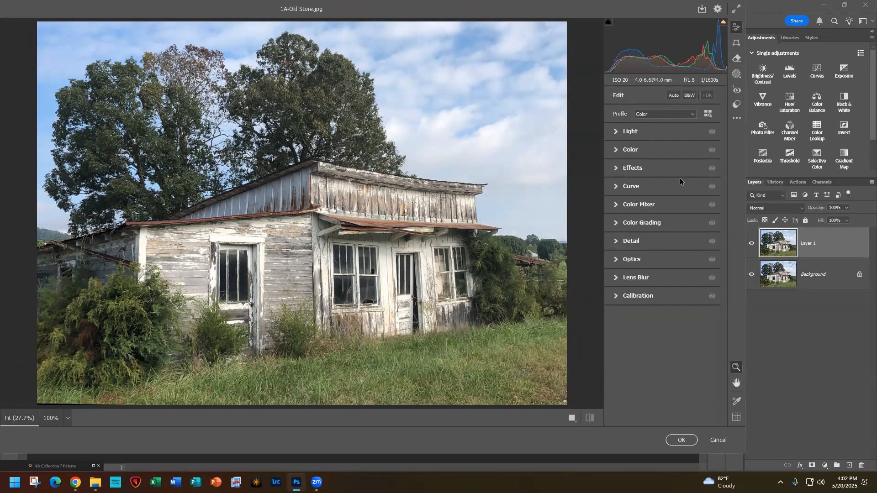
# Step: Adjust the Light settings to Contrast +25, Highlights -21, Shadows +36 and Whites -18, and raise the Blacks slightly
pyautogui.click(649, 132)
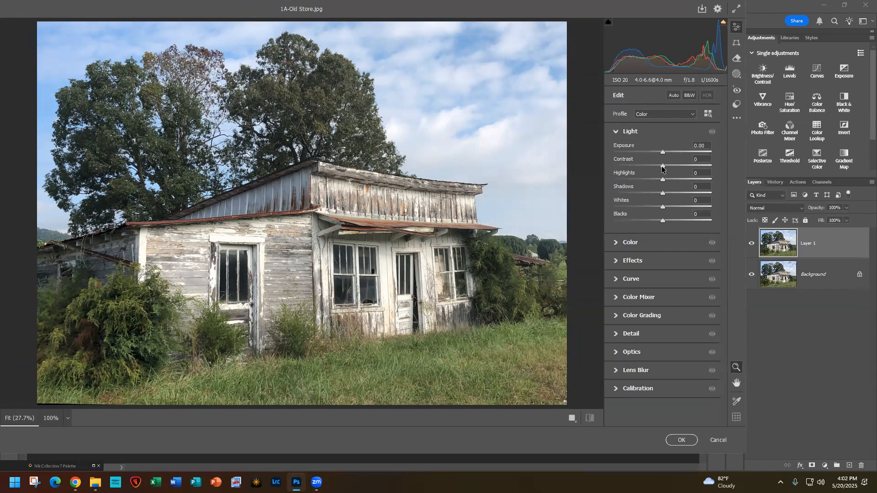
pyautogui.moveTo(662, 165); pyautogui.dragTo(675, 169)
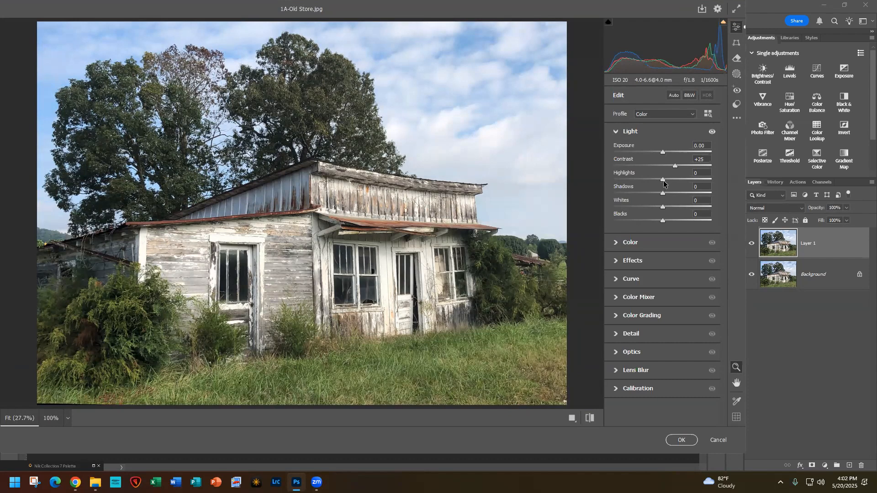
pyautogui.moveTo(662, 181); pyautogui.dragTo(652, 181)
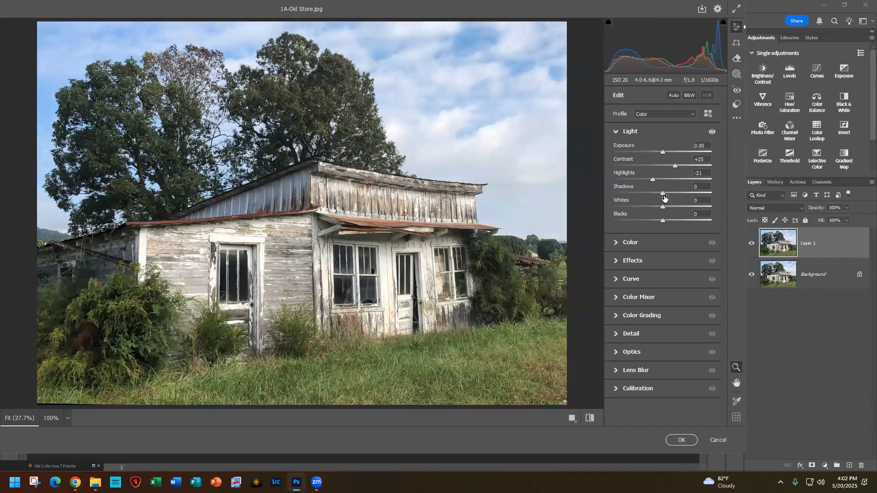
pyautogui.moveTo(663, 193); pyautogui.dragTo(679, 197)
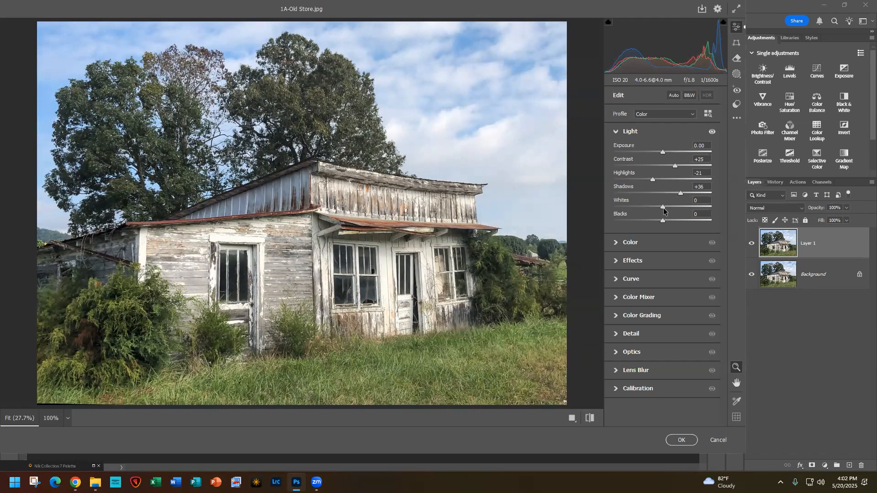
pyautogui.moveTo(663, 209); pyautogui.dragTo(652, 206)
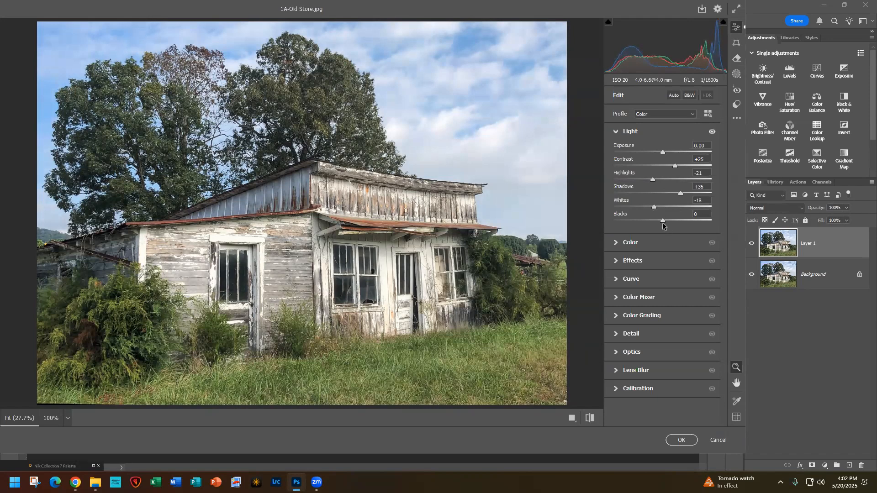
pyautogui.moveTo(661, 220); pyautogui.dragTo(668, 220)
# Step: In the Effects settings, raise Texture to +65 and Clarity to +29
pyautogui.click(660, 264)
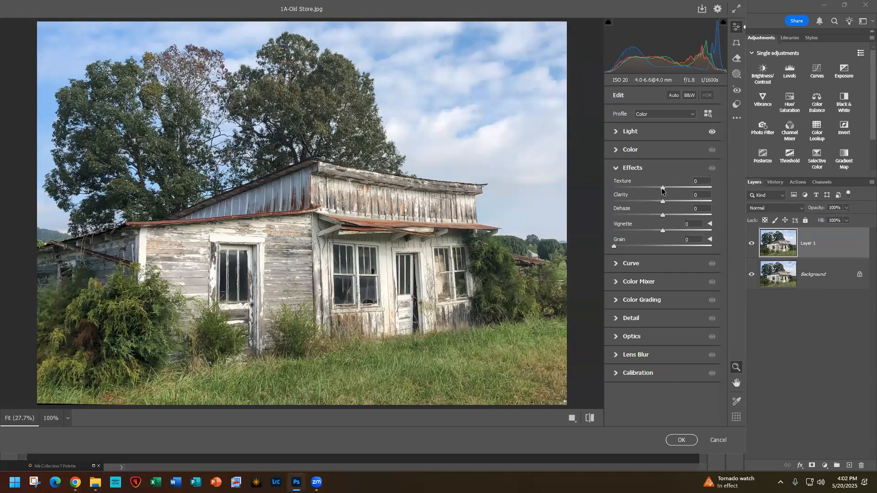
pyautogui.moveTo(661, 191); pyautogui.dragTo(676, 201)
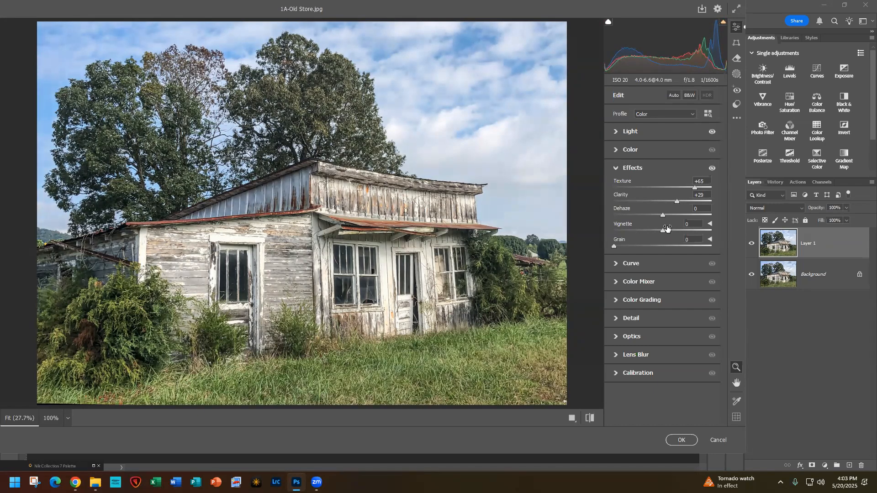
# Step: Increase Sharpening, Noise Reduction and Color Noise Reduction in the Detail settings, and apply the Camera Raw edits to the layer
pyautogui.click(648, 318)
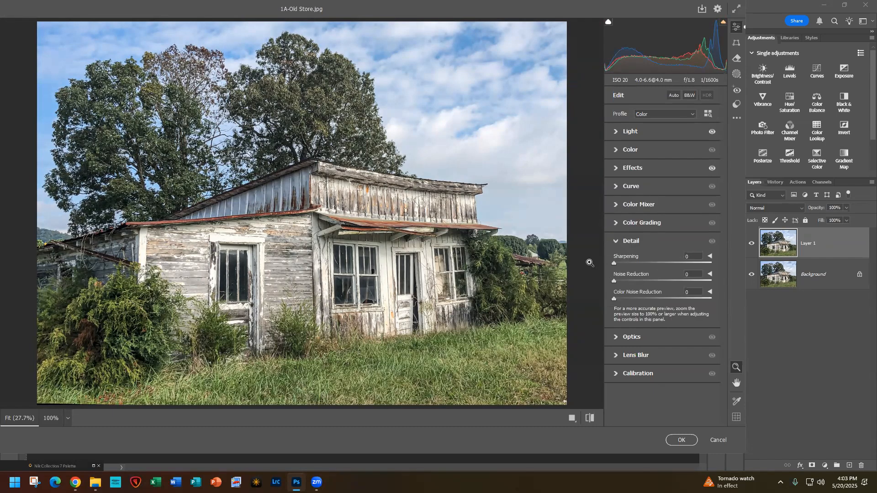
pyautogui.moveTo(614, 264); pyautogui.dragTo(628, 265)
pyautogui.moveTo(614, 281); pyautogui.dragTo(642, 283)
pyautogui.moveTo(613, 299); pyautogui.dragTo(643, 305)
pyautogui.click(676, 440)
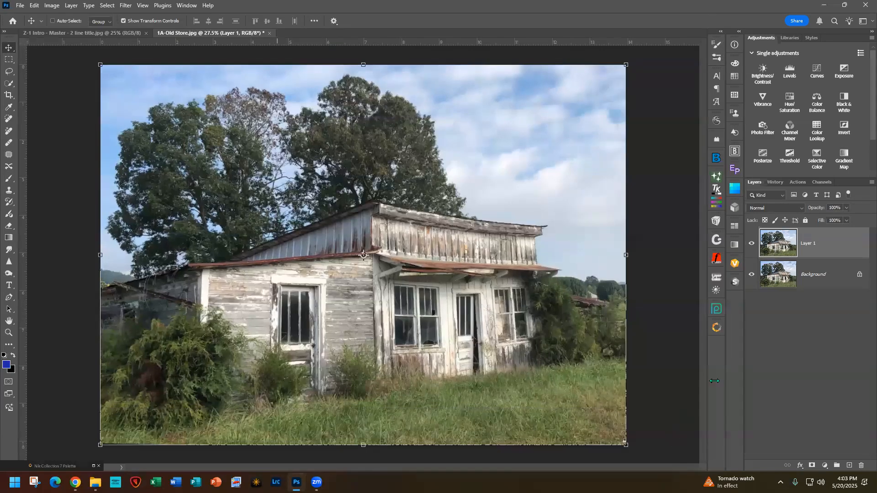
# Step: Compare the photo before and after the Camera Raw edits by hiding and reshowing Layer 1
pyautogui.click(751, 244)
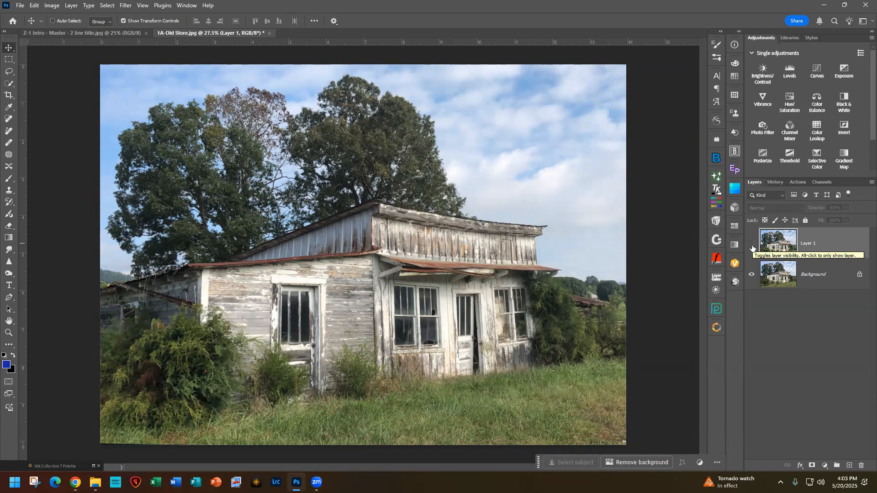
pyautogui.click(752, 244)
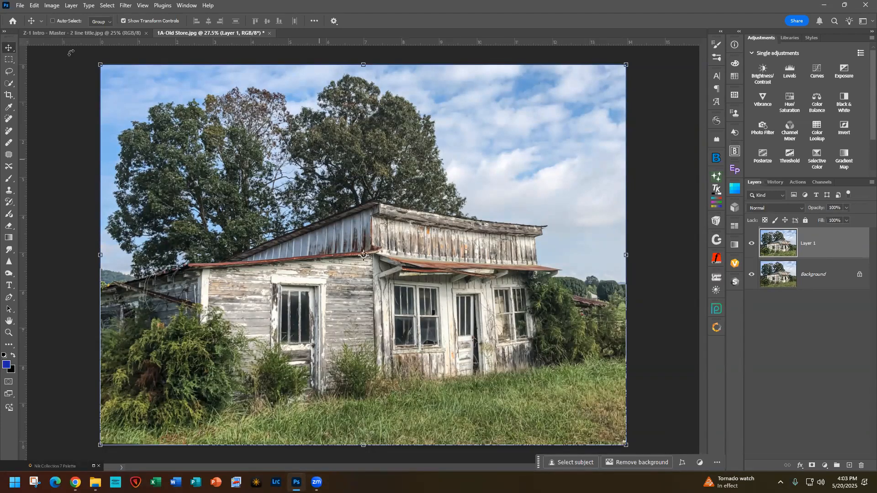
# Step: Select the Spot Healing Brush and enlarge its brush size to 70
pyautogui.click(8, 119)
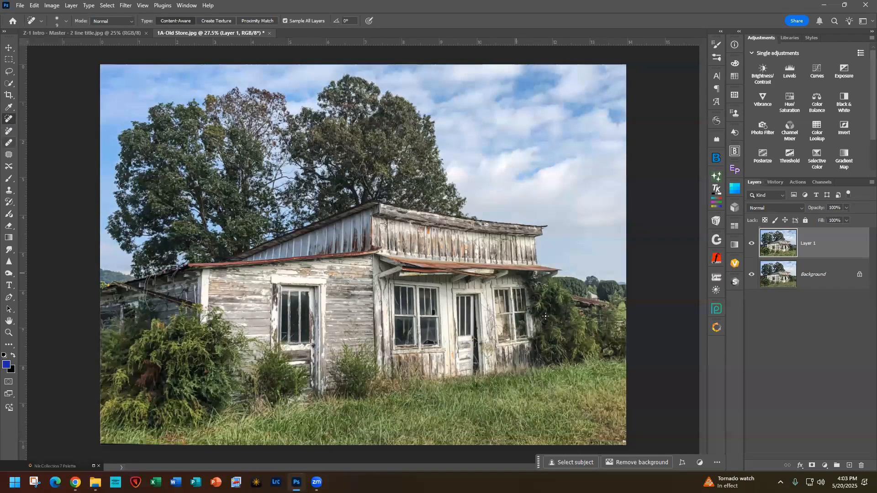
pyautogui.press(']')
pyautogui.press(']')
pyautogui.press(']')
pyautogui.press(']')
pyautogui.press(']')
pyautogui.press(']')
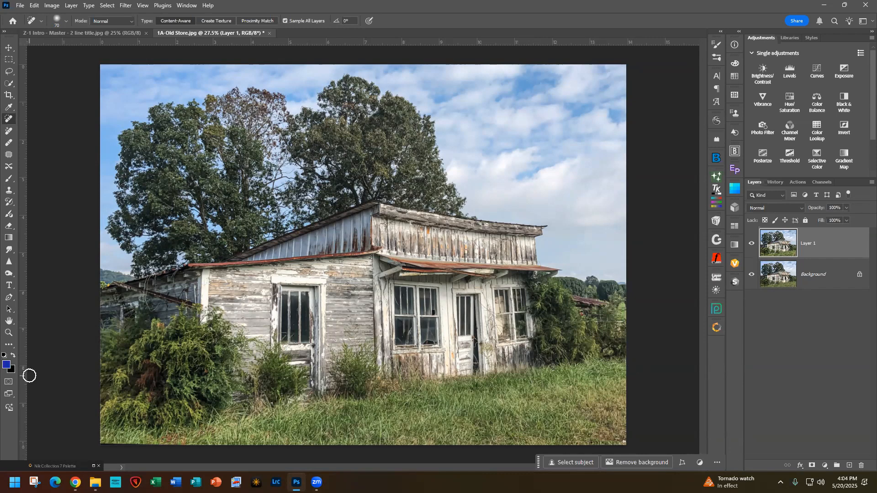
# Step: Open the photo in Nik 7 Silver Efex from the Nik Collection palette and postpone the offered update
pyautogui.click(93, 466)
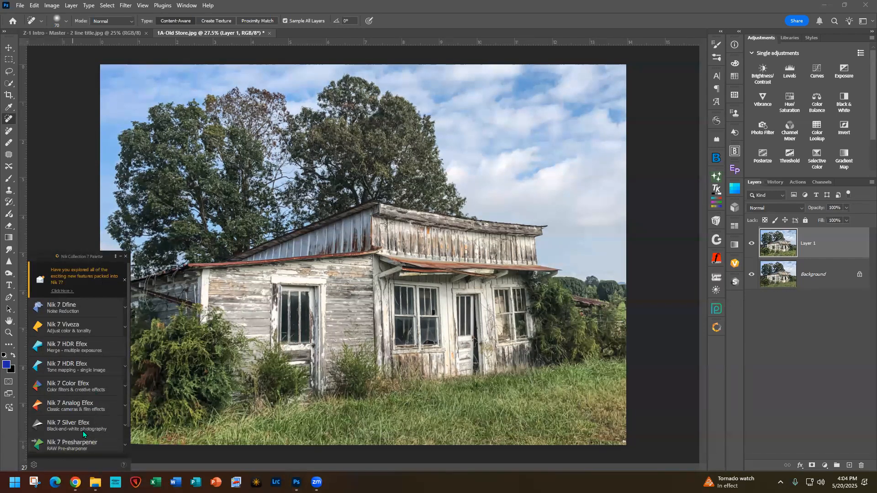
pyautogui.click(72, 424)
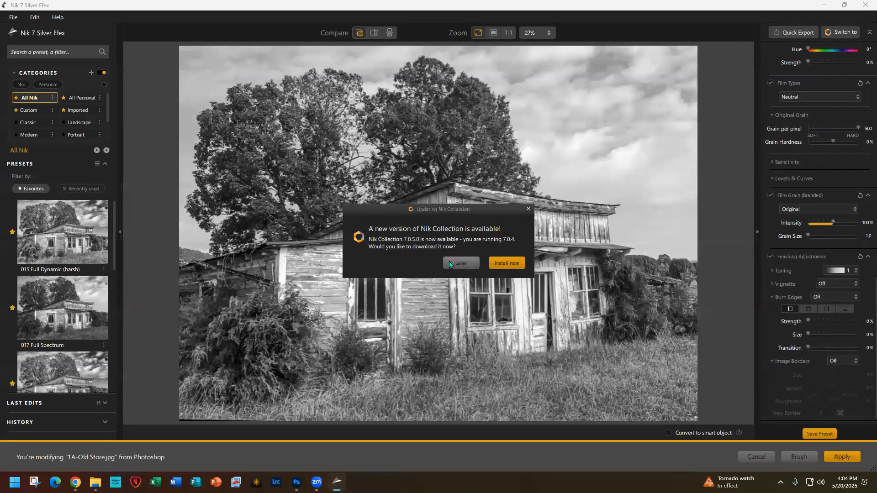
pyautogui.click(460, 263)
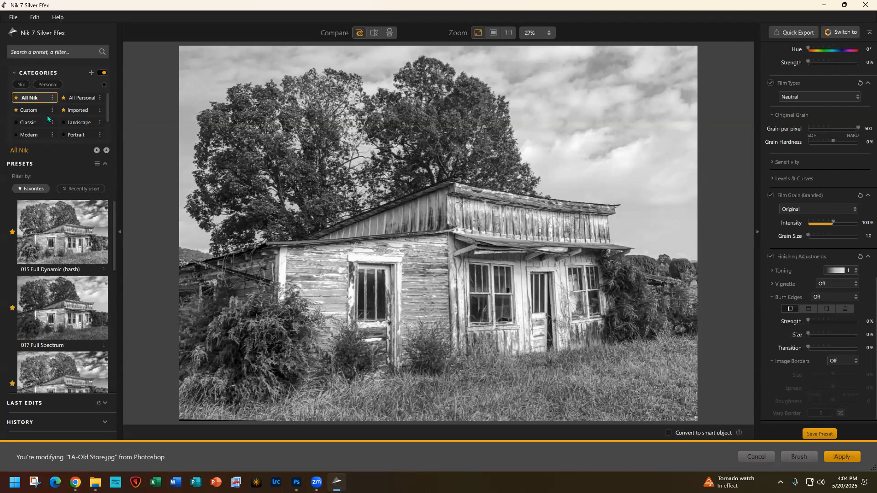
# Step: Show all presets of the Landscape category by turning off the Favorites filter, and browse through them
pyautogui.click(78, 125)
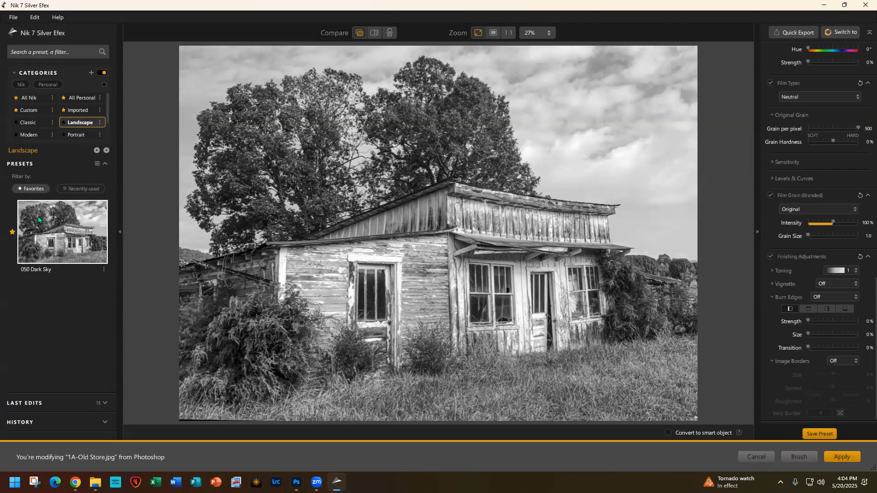
pyautogui.click(34, 188)
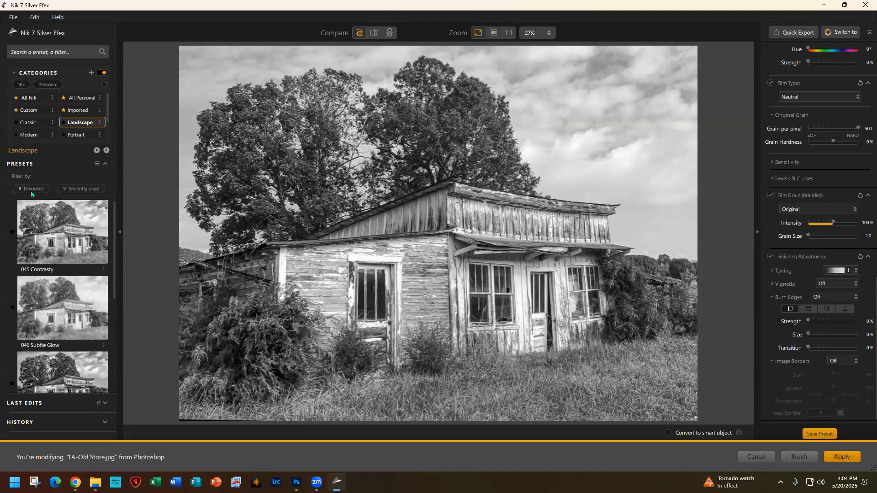
pyautogui.scroll(-1, 64, 347)
pyautogui.scroll(-3, 63, 347)
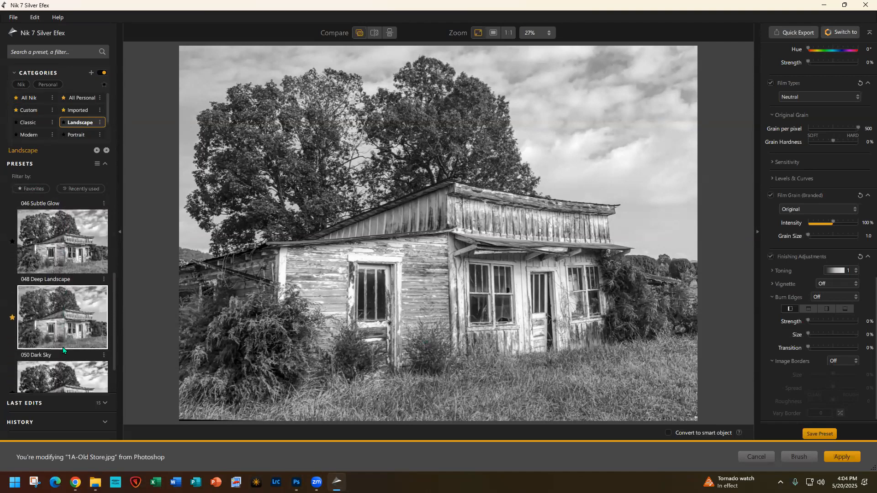
# Step: Try the 048 Deep Landscape, 050 Dark Sky and 045 Contrasty presets on the photo
pyautogui.click(58, 249)
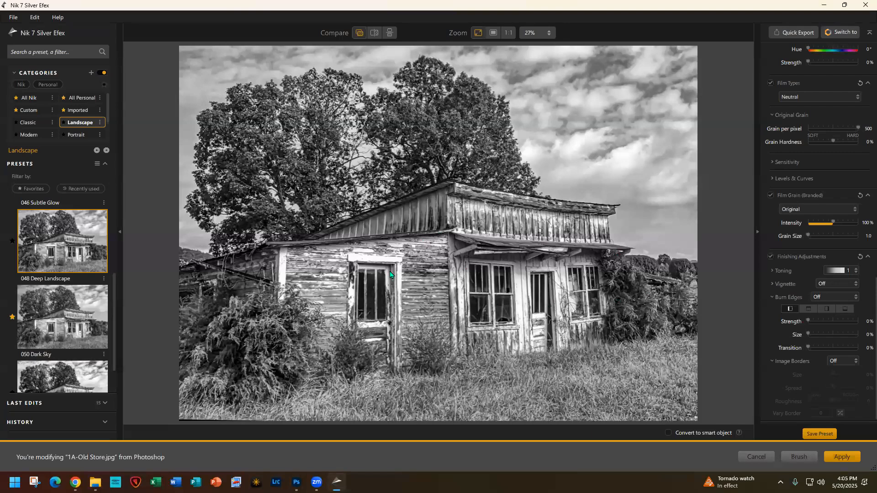
pyautogui.click(58, 324)
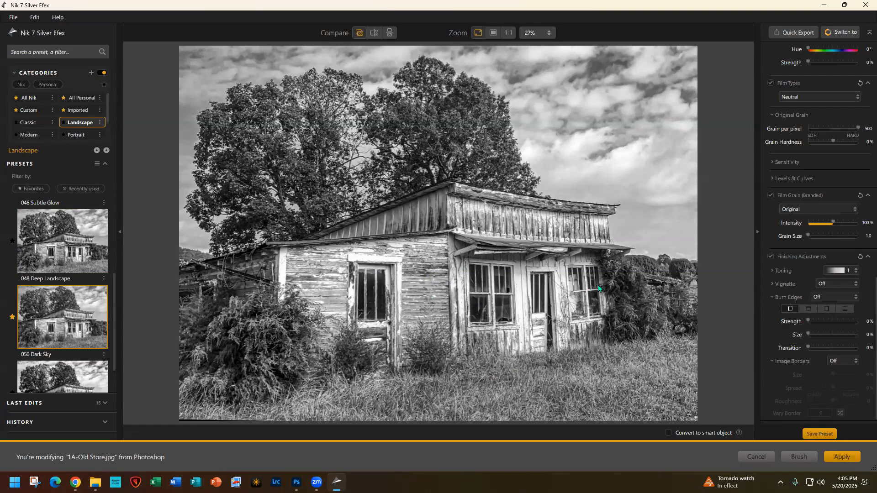
pyautogui.scroll(2, 40, 242)
pyautogui.scroll(2, 39, 242)
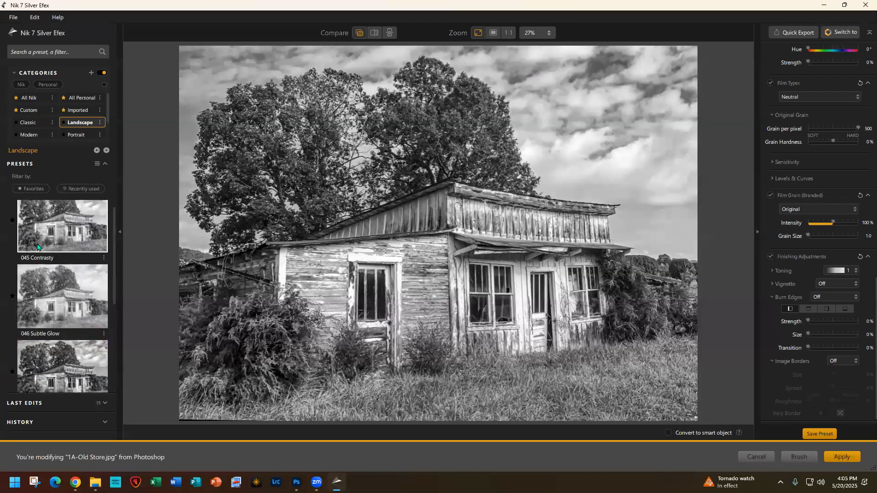
pyautogui.click(76, 222)
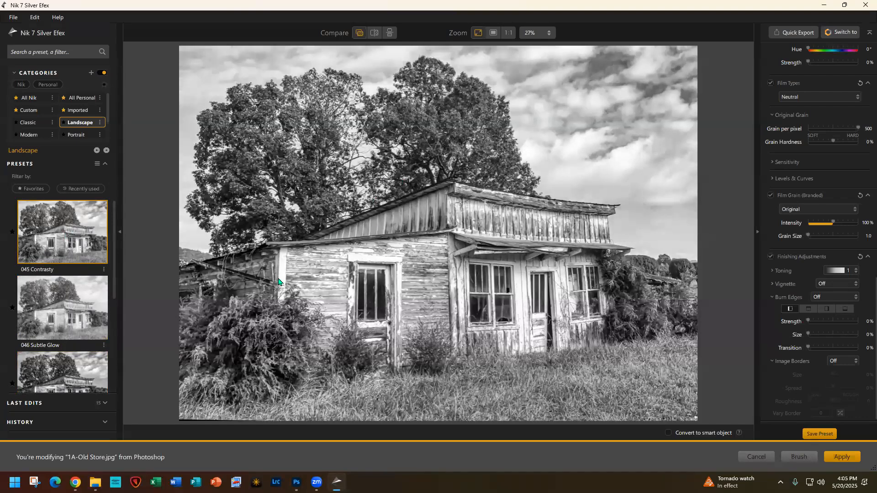
# Step: Choose the 048 Deep Landscape preset for the black-and-white conversion
pyautogui.scroll(-3, 64, 371)
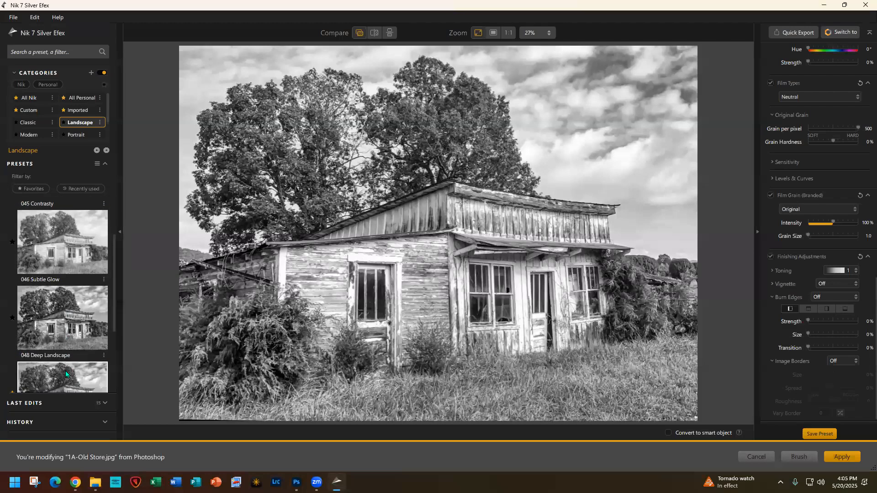
pyautogui.click(66, 276)
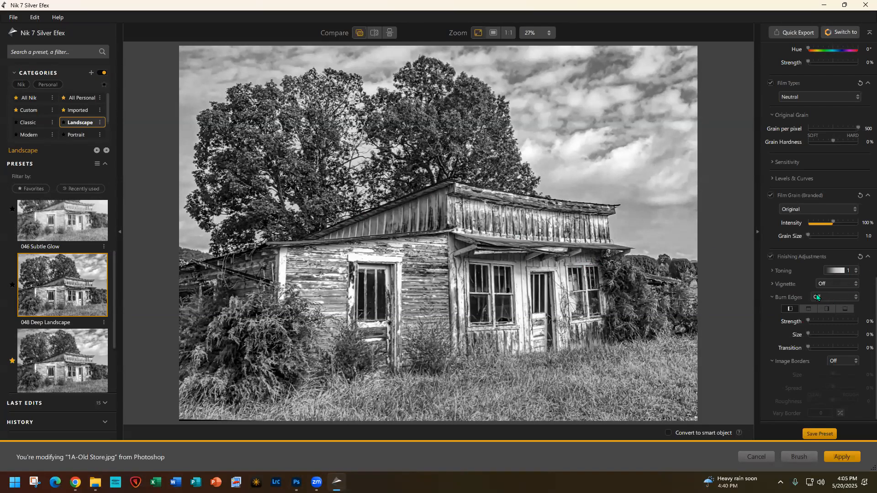
# Step: Add a Type 7 image border to the photo and set the border size to -91%
pyautogui.scroll(1, 815, 298)
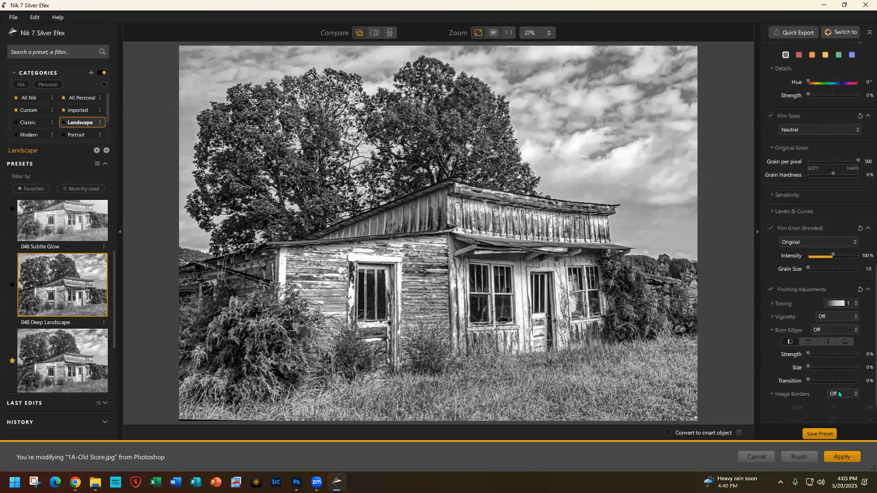
pyautogui.scroll(-1, 802, 409)
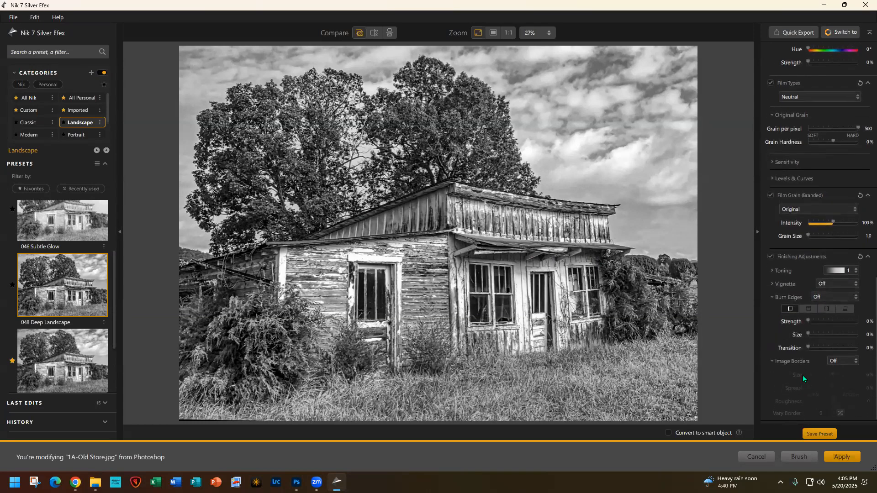
pyautogui.click(854, 361)
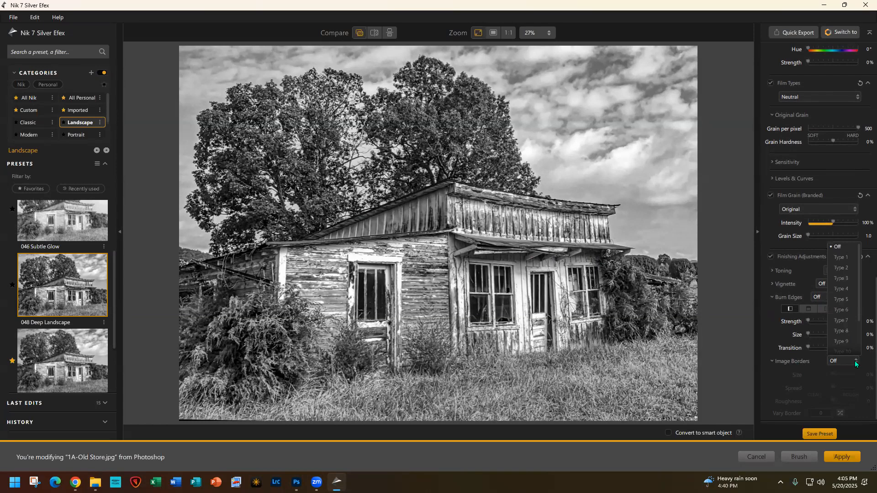
pyautogui.click(844, 316)
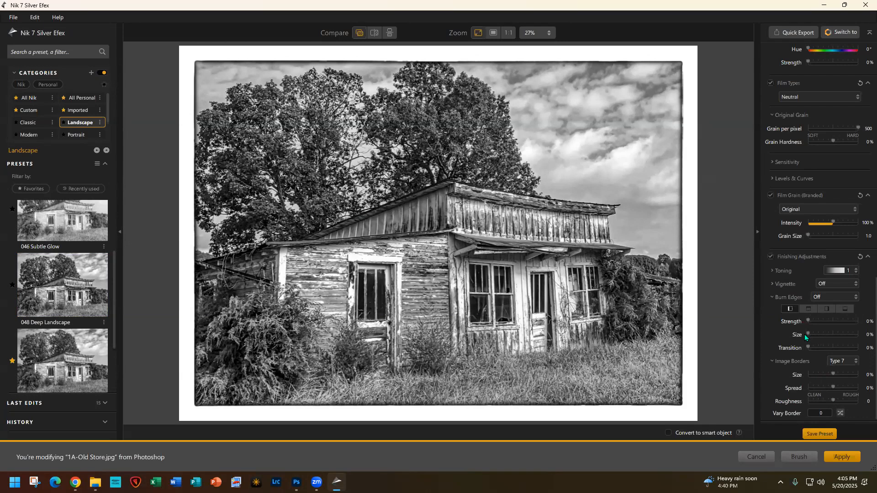
pyautogui.click(834, 373)
pyautogui.moveTo(834, 373); pyautogui.dragTo(812, 374)
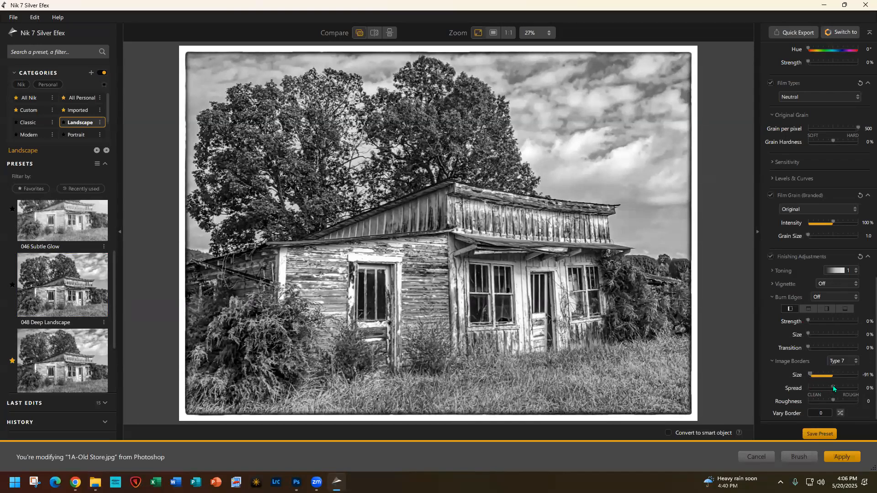
pyautogui.moveTo(832, 387)
pyautogui.mouseDown()
pyautogui.moveTo(845, 388)
pyautogui.moveTo(832, 387)
pyautogui.mouseUp()
# Step: Apply the Silver Efex edit to the Photoshop document and collapse the Nik Collection palette
pyautogui.click(844, 457)
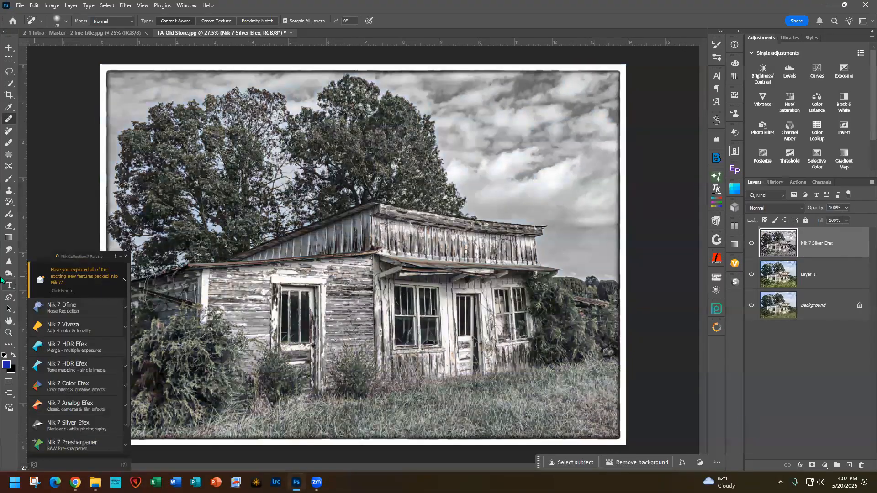
pyautogui.click(121, 256)
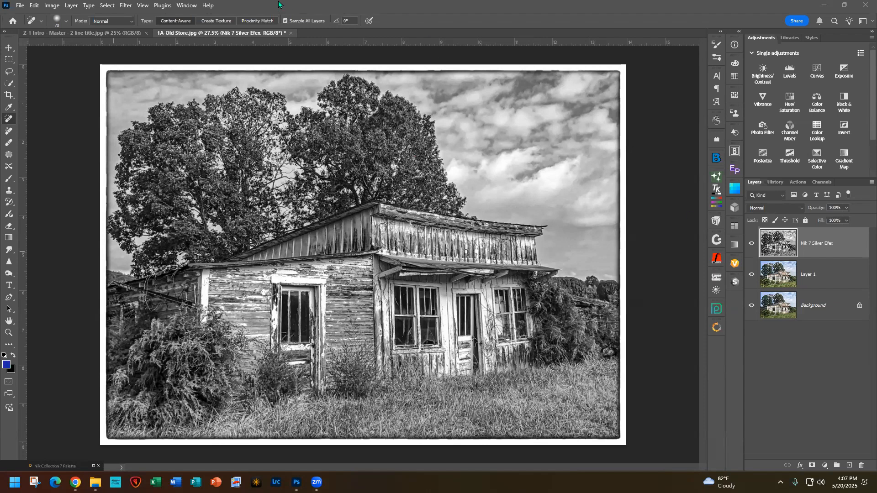
# Step: Close 1A-Old Store.jpg without saving its changes, and close the Z-1 Intro document
pyautogui.click(291, 33)
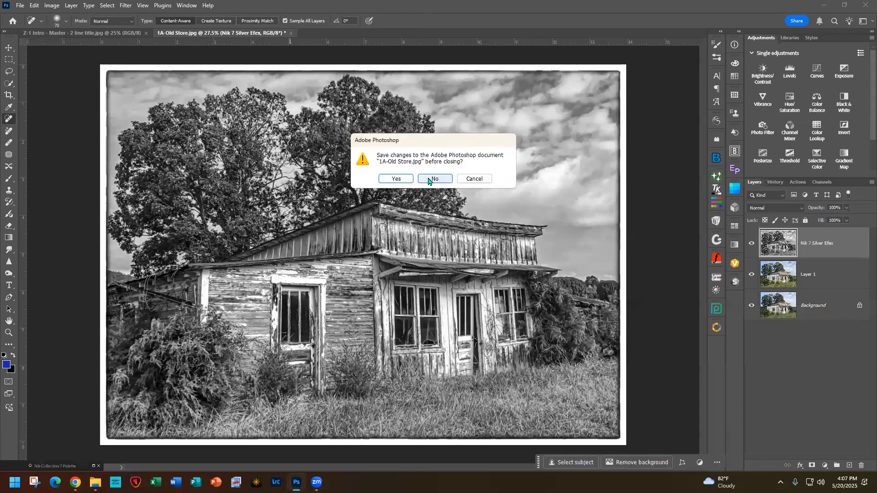
pyautogui.click(429, 180)
pyautogui.click(146, 33)
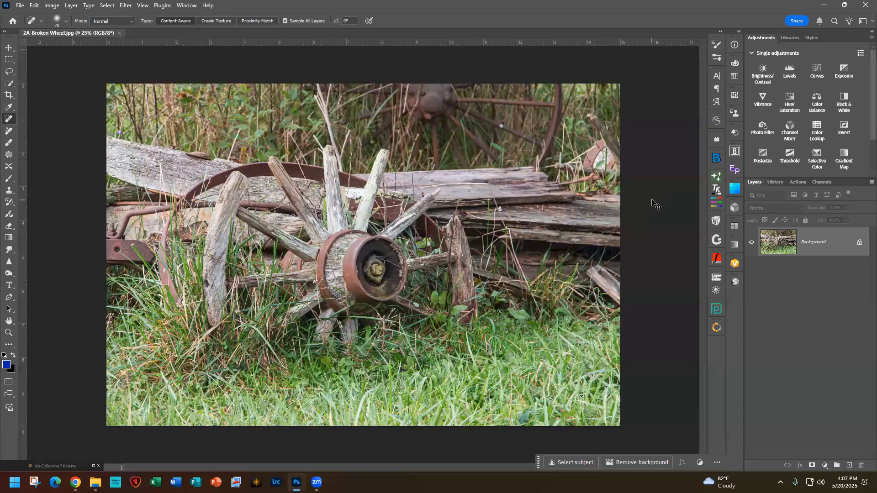
# Step: Duplicate the Background layer of 2A-Broken Wheel.jpg and open the copy in the Camera Raw Filter
pyautogui.hotkey('ctrl', 'j')
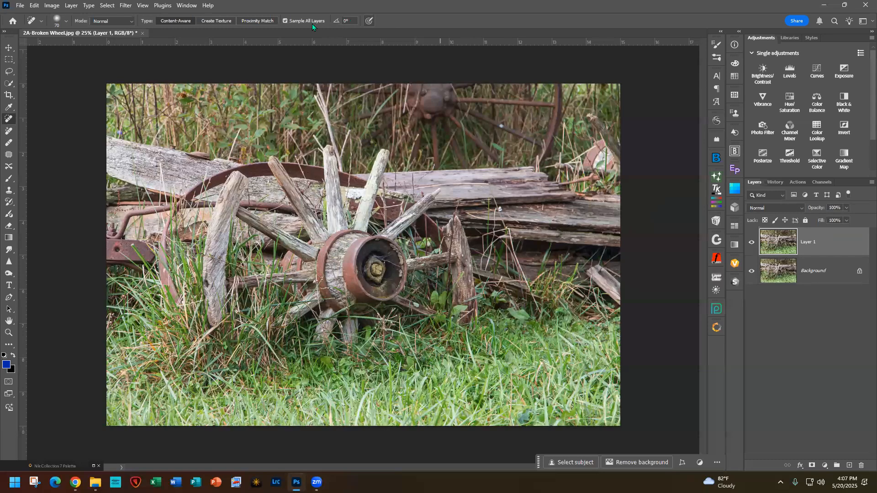
pyautogui.click(126, 5)
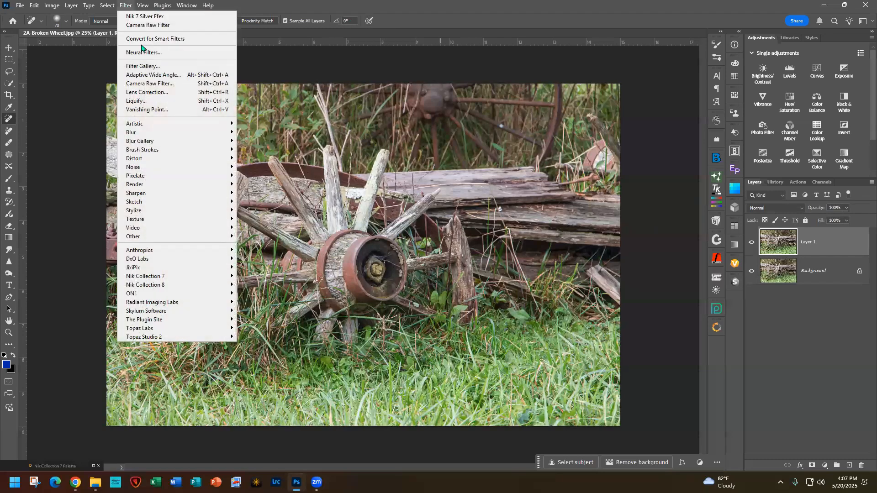
pyautogui.click(144, 84)
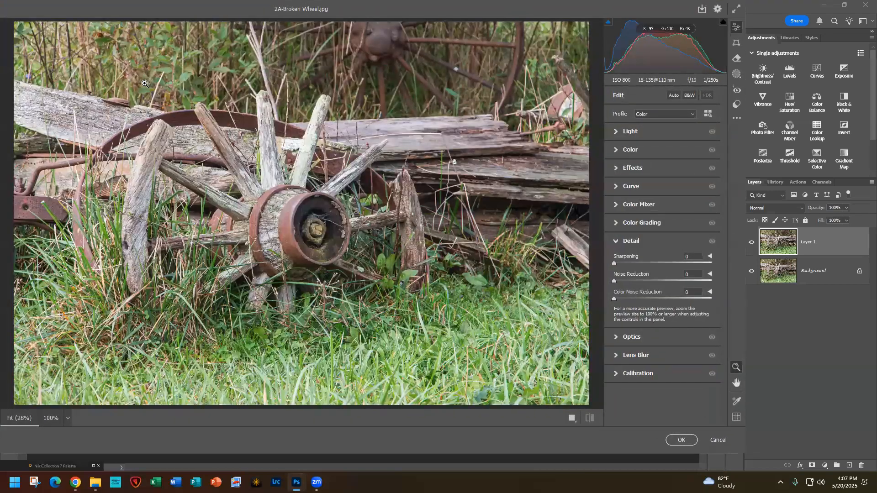
# Step: In the Light settings, set Contrast to +23, Highlights to -33, Shadows to +31, Whites to -36 and Blacks to about +19
pyautogui.click(658, 135)
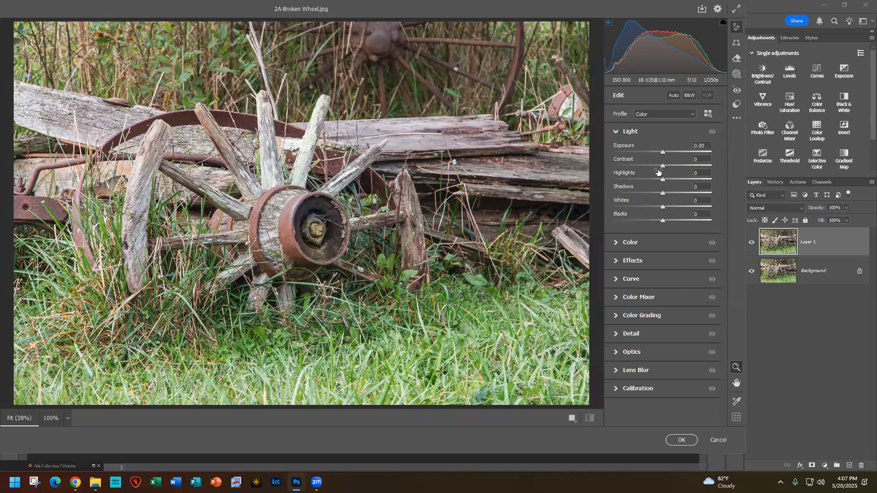
pyautogui.moveTo(662, 166); pyautogui.dragTo(673, 170)
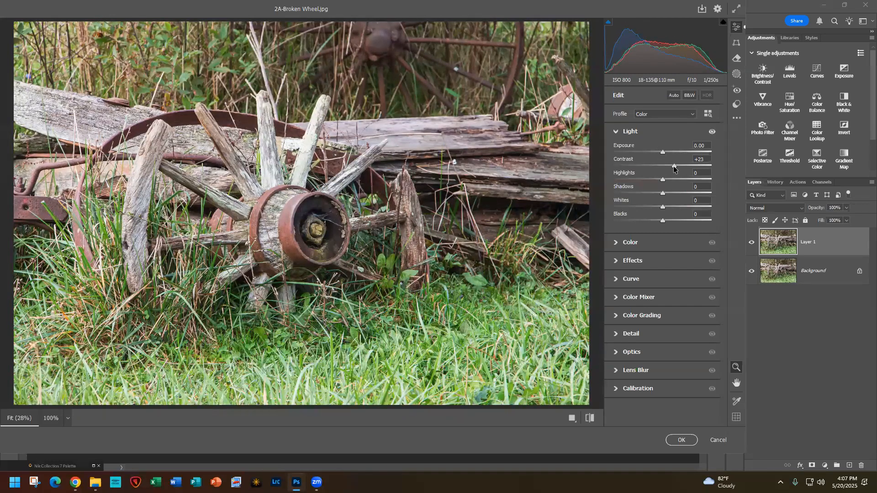
pyautogui.moveTo(662, 181); pyautogui.dragTo(647, 184)
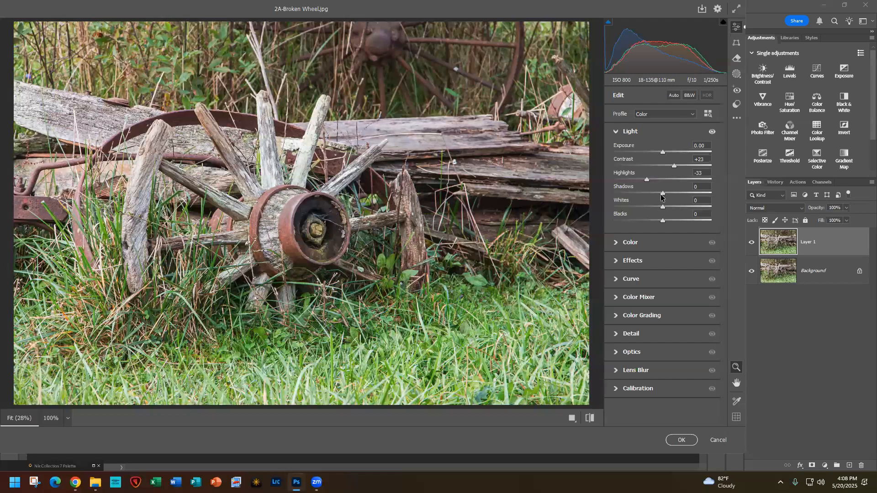
pyautogui.moveTo(663, 196); pyautogui.dragTo(677, 198)
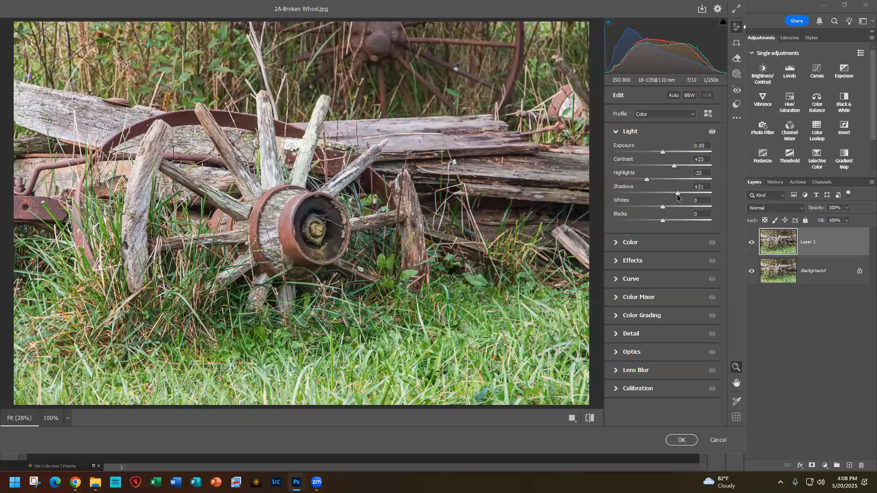
pyautogui.moveTo(663, 207); pyautogui.dragTo(645, 209)
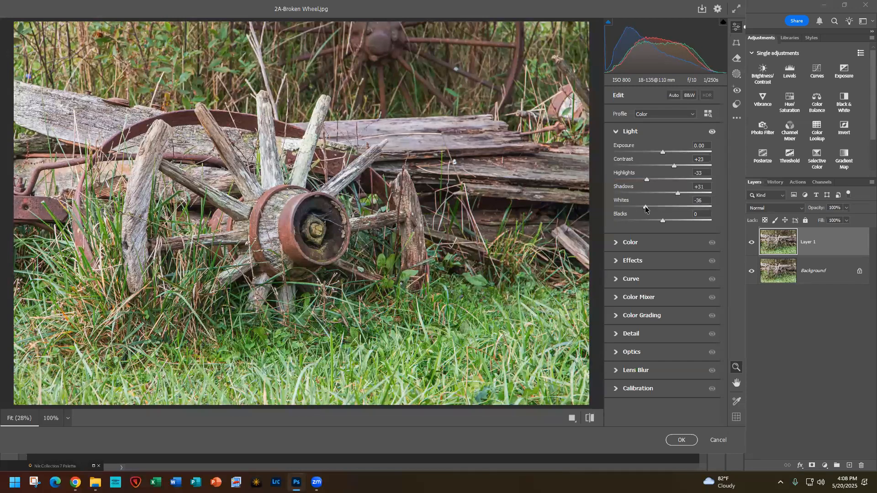
pyautogui.moveTo(662, 220); pyautogui.dragTo(671, 220)
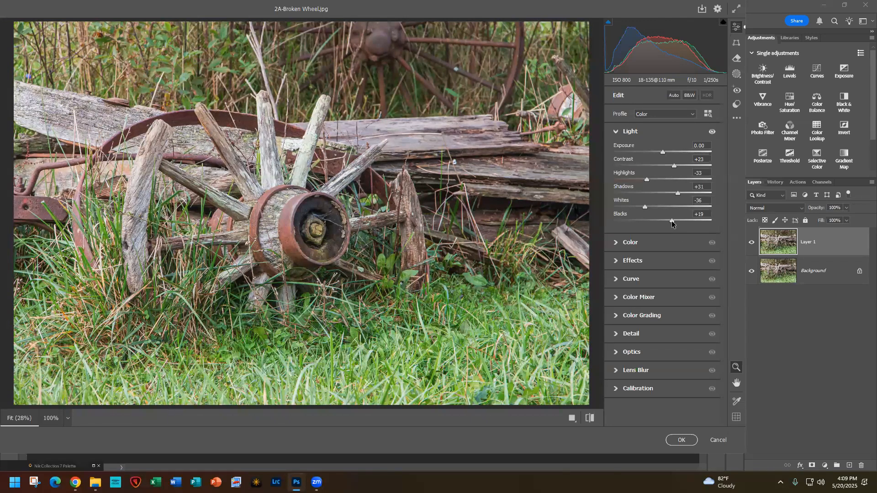
pyautogui.moveTo(671, 220)
pyautogui.mouseDown()
pyautogui.moveTo(641, 221)
pyautogui.moveTo(671, 223)
pyautogui.mouseUp()
# Step: In the Effects settings, set Texture to +27 and raise Clarity moderately
pyautogui.click(650, 262)
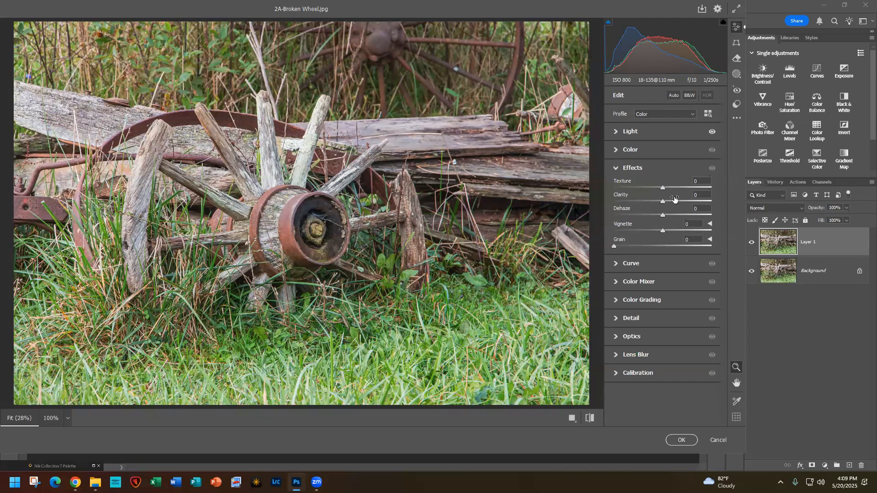
pyautogui.moveTo(662, 189); pyautogui.dragTo(676, 190)
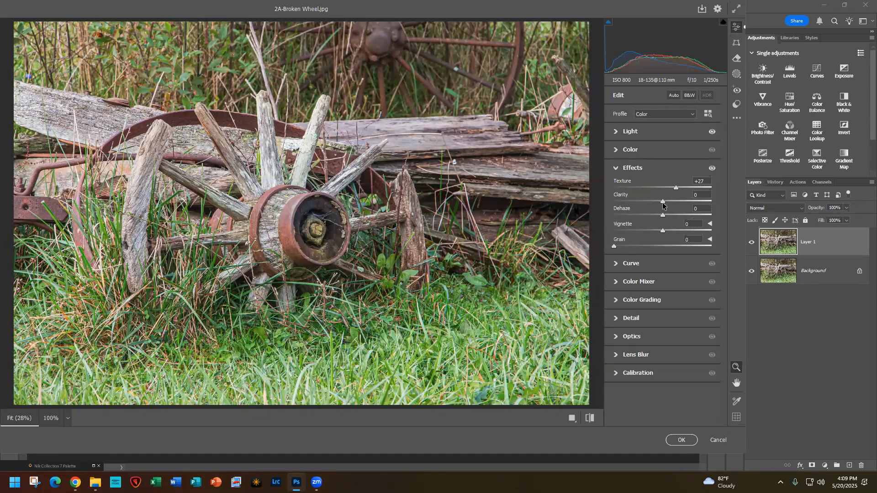
pyautogui.moveTo(663, 202); pyautogui.dragTo(672, 206)
# Step: Raise Sharpening, Noise Reduction and Color Noise Reduction in the Detail settings, and apply the Camera Raw Filter to the layer copy
pyautogui.click(659, 318)
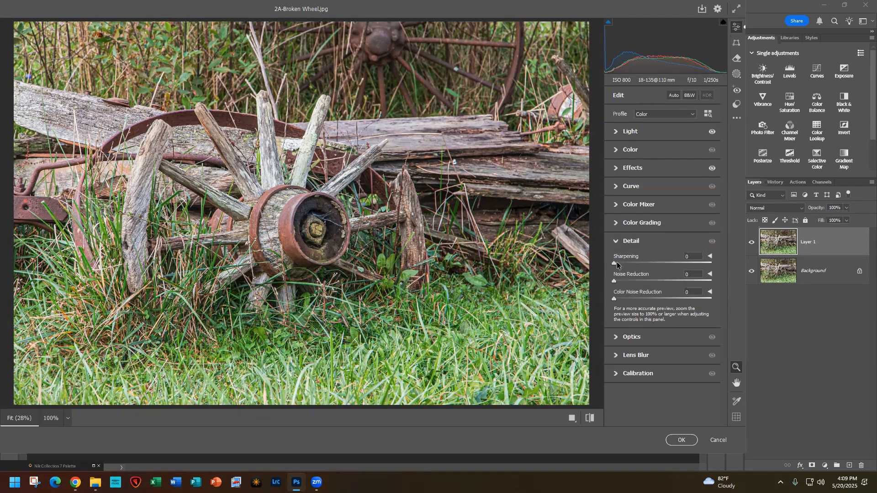
pyautogui.moveTo(614, 264); pyautogui.dragTo(647, 266)
pyautogui.moveTo(622, 283); pyautogui.dragTo(630, 283)
pyautogui.moveTo(615, 300); pyautogui.dragTo(636, 299)
pyautogui.click(679, 440)
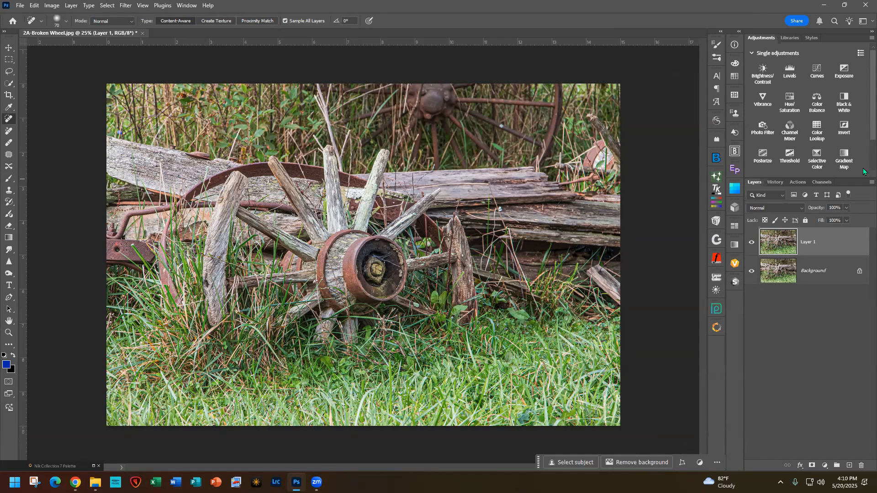
# Step: Add a Black & White adjustment layer and set Reds to 16, Yellows to 33 and Greens to 9
pyautogui.click(848, 100)
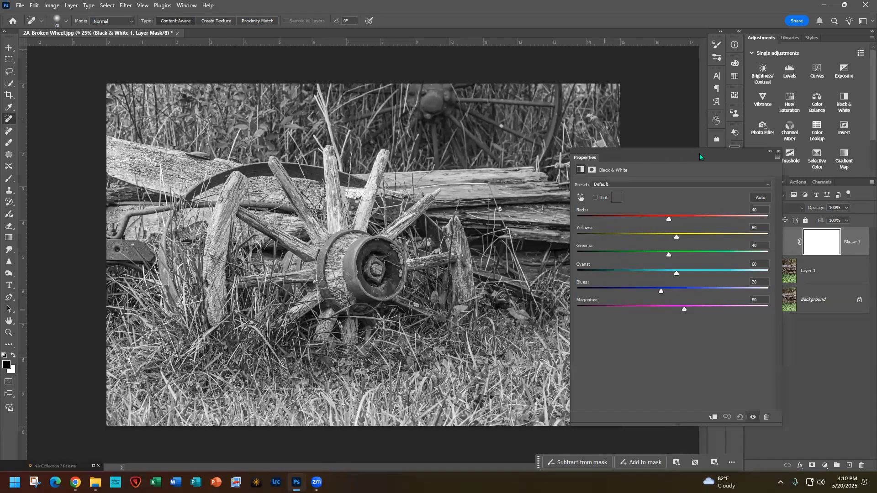
pyautogui.moveTo(658, 149); pyautogui.dragTo(722, 138)
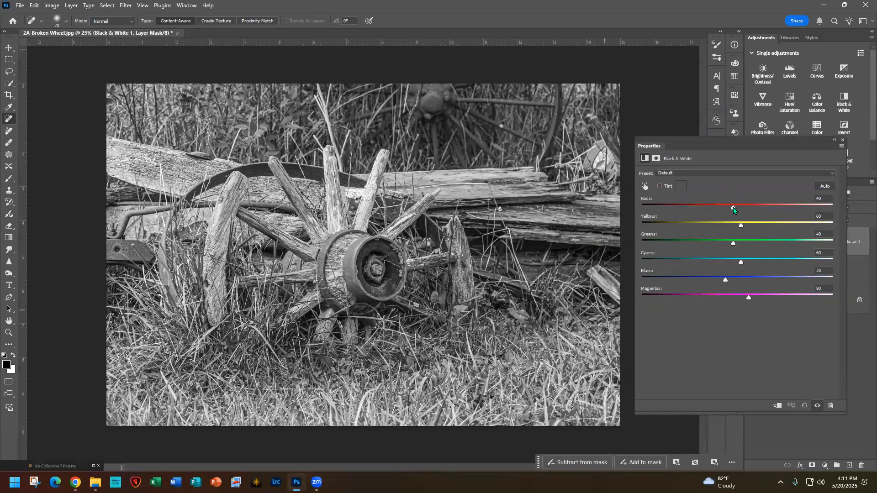
pyautogui.moveTo(733, 209); pyautogui.dragTo(734, 209)
pyautogui.moveTo(733, 209)
pyautogui.mouseDown()
pyautogui.moveTo(716, 210)
pyautogui.moveTo(724, 210)
pyautogui.mouseUp()
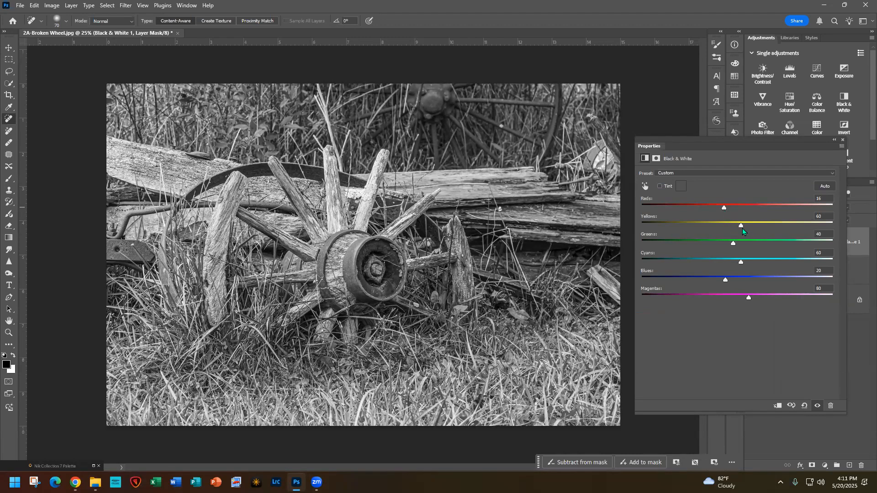
pyautogui.moveTo(740, 227); pyautogui.dragTo(731, 227)
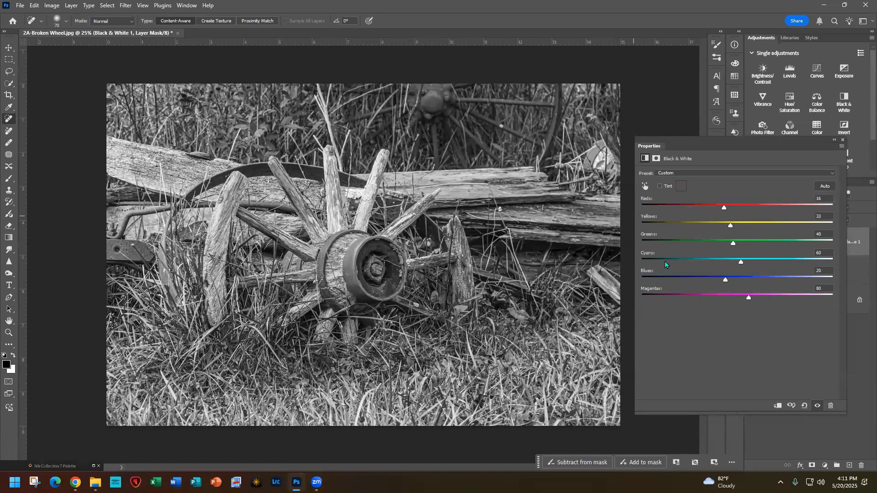
pyautogui.moveTo(730, 245)
pyautogui.mouseDown()
pyautogui.moveTo(701, 245)
pyautogui.moveTo(722, 246)
pyautogui.mouseUp()
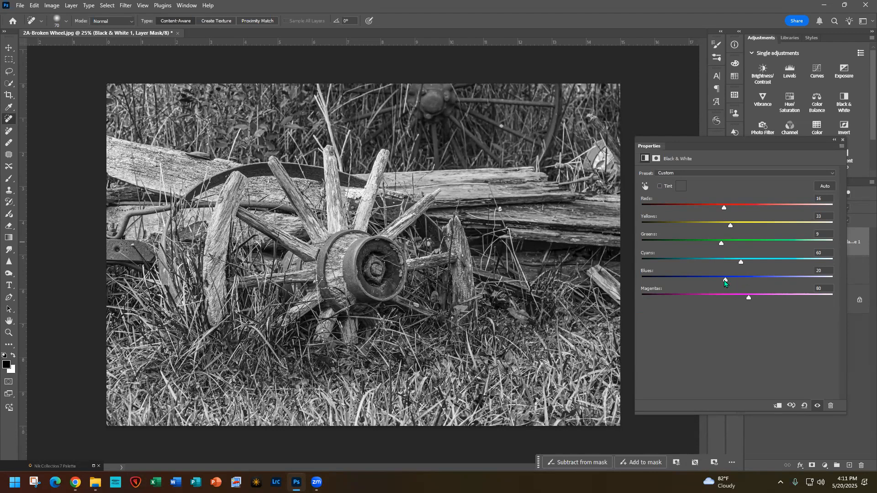
# Step: Set the Black & White adjustment's Blues to -45 and Magentas to -2, and close its properties
pyautogui.moveTo(725, 280); pyautogui.dragTo(727, 281)
pyautogui.moveTo(719, 279); pyautogui.dragTo(701, 281)
pyautogui.moveTo(747, 299); pyautogui.dragTo(717, 300)
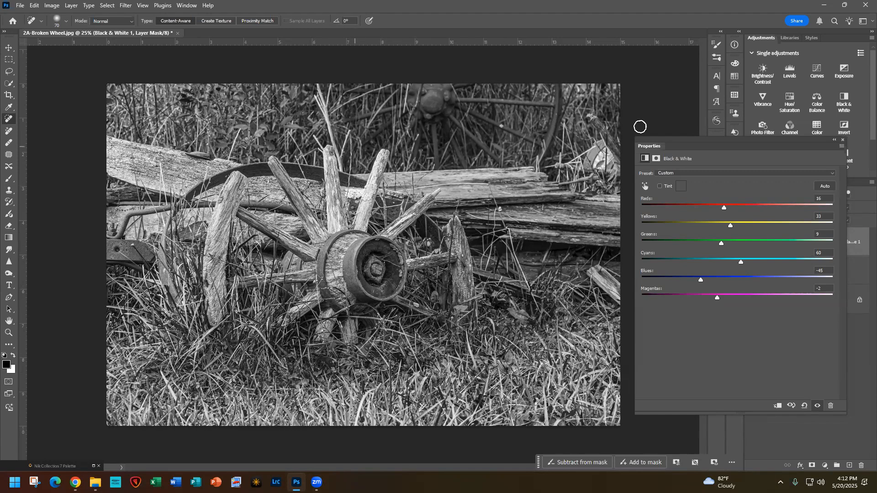
pyautogui.click(843, 140)
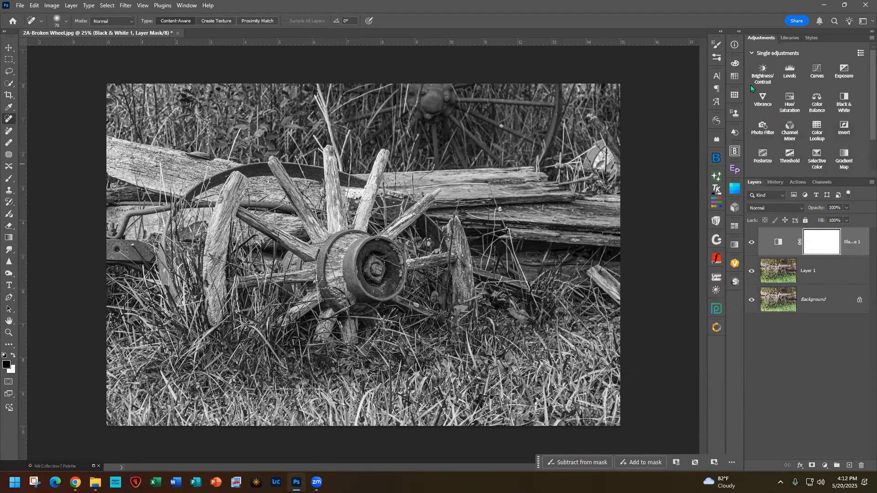
# Step: Add a Brightness/Contrast adjustment layer with Brightness at -10 and close its properties
pyautogui.click(763, 77)
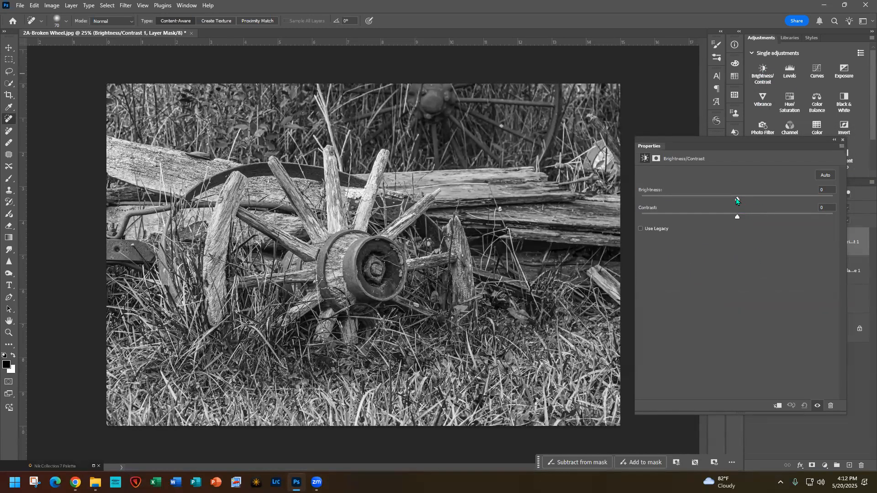
pyautogui.moveTo(736, 200); pyautogui.dragTo(730, 201)
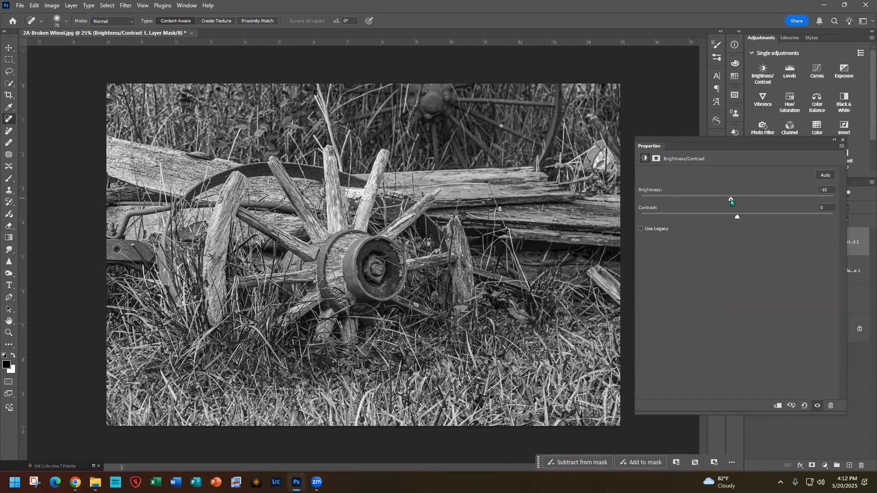
pyautogui.click(840, 139)
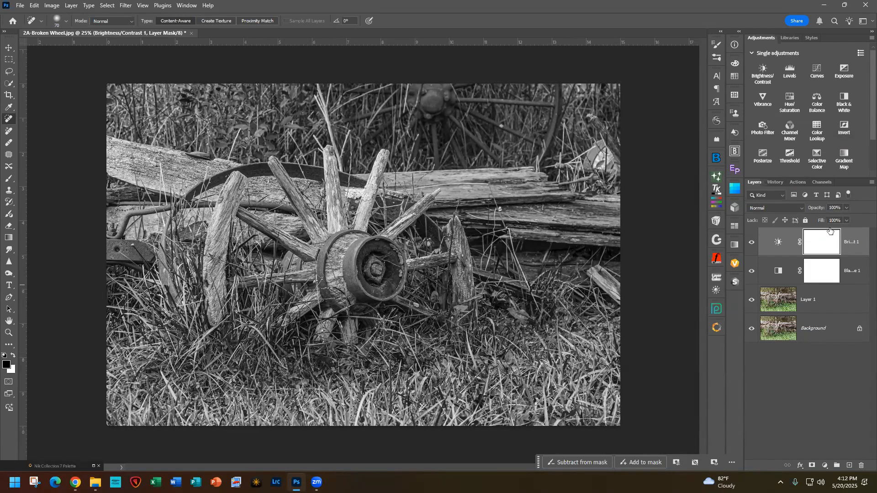
# Step: Paint black over the central wheel on the Brightness/Contrast layer's mask using a soft round 1700 px brush
pyautogui.click(10, 179)
pyautogui.click(66, 23)
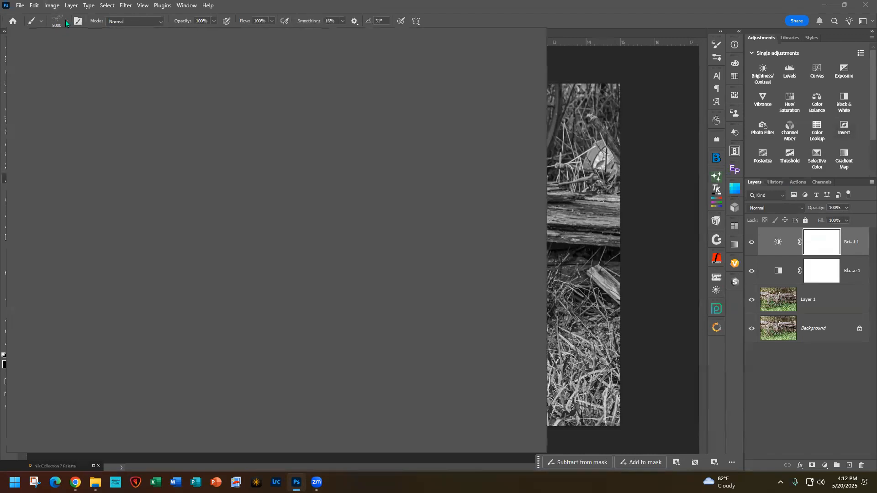
pyautogui.click(36, 107)
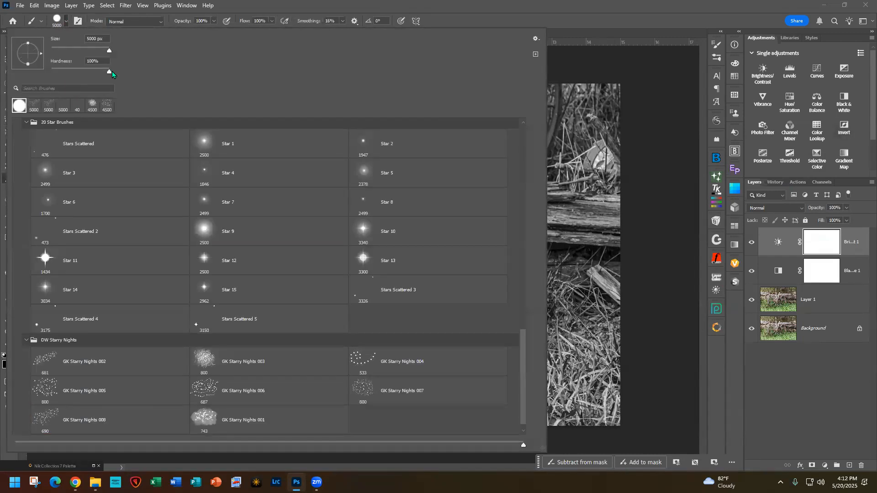
pyautogui.moveTo(109, 71); pyautogui.dragTo(45, 73)
pyautogui.click(292, 7)
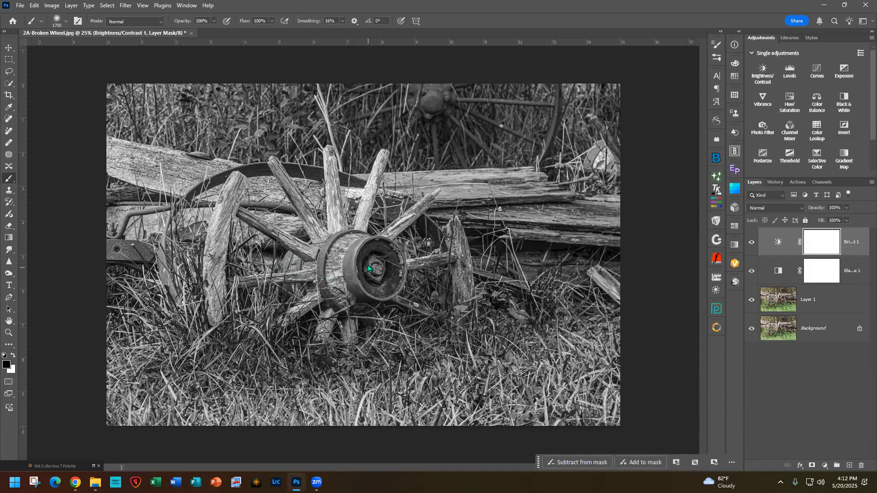
pyautogui.click(395, 274)
pyautogui.moveTo(407, 274)
pyautogui.mouseDown()
pyautogui.moveTo(277, 274)
pyautogui.moveTo(345, 270)
pyautogui.mouseUp()
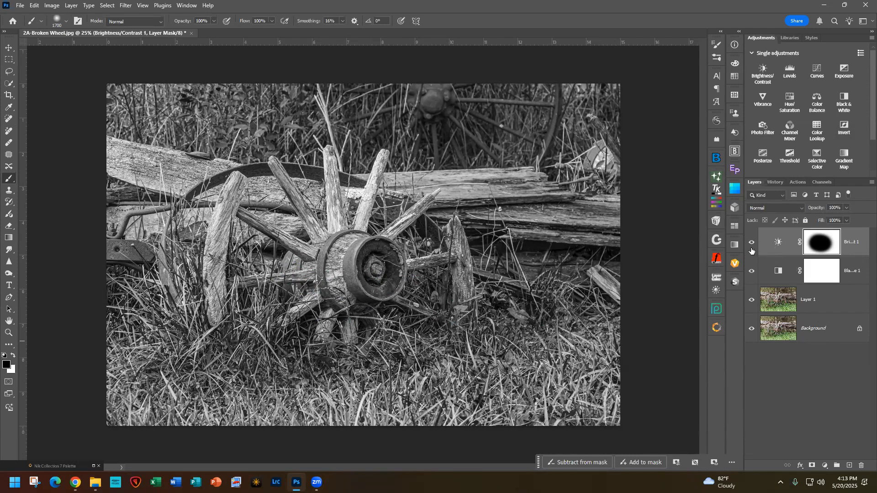
# Step: Reopen the Brightness/Contrast adjustment, set Brightness to -22 and close its properties
pyautogui.doubleClick(778, 242)
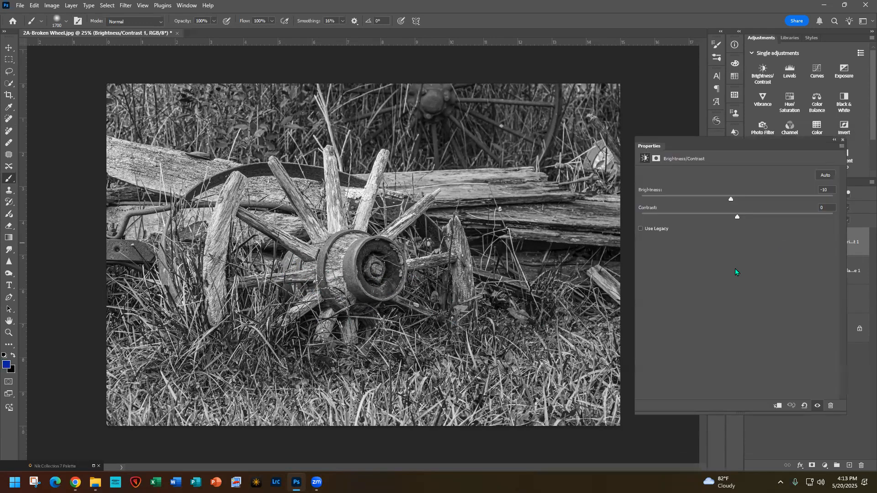
pyautogui.moveTo(731, 202); pyautogui.dragTo(709, 204)
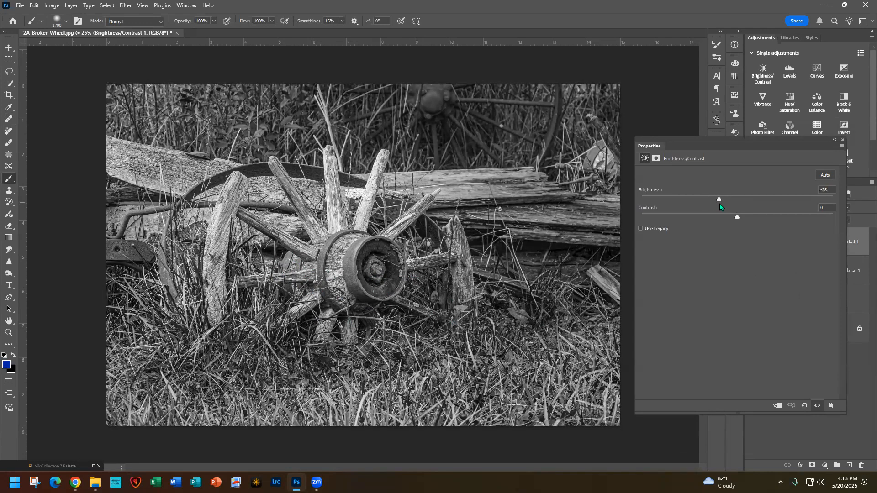
pyautogui.moveTo(722, 203); pyautogui.dragTo(723, 203)
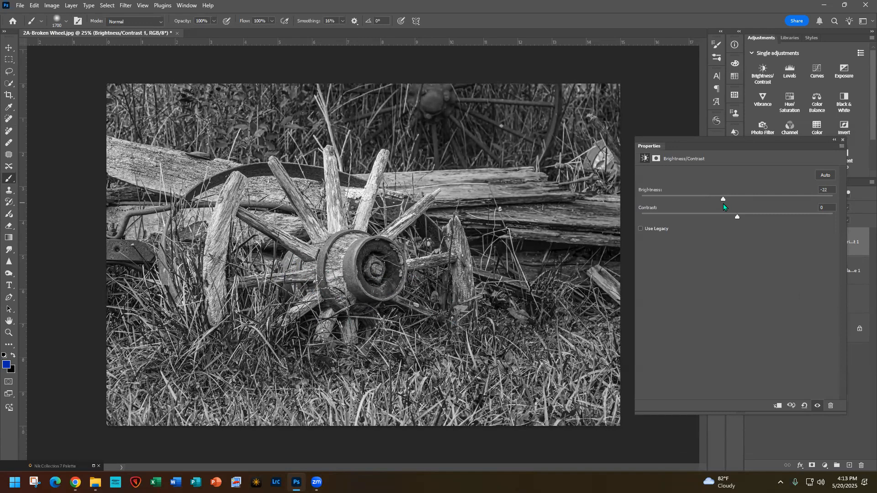
pyautogui.click(843, 140)
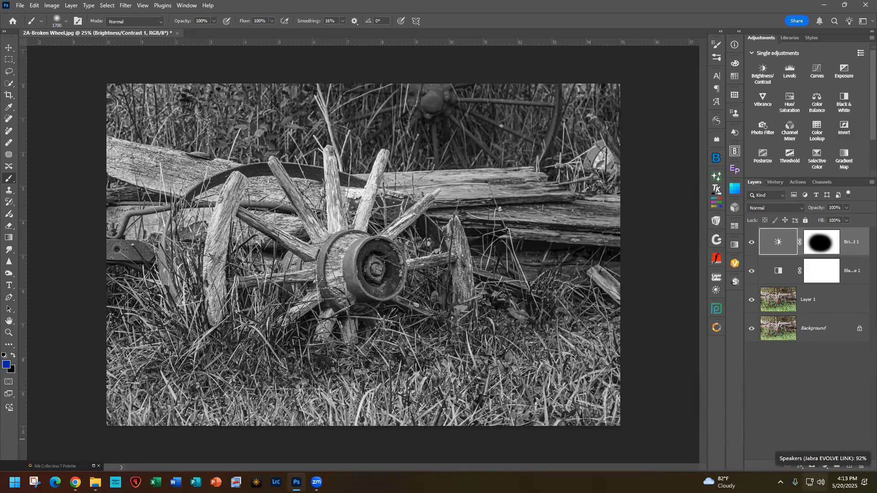
# Step: Set the brush opacity to 50% and reduce the brush size to 800 px
pyautogui.click(213, 21)
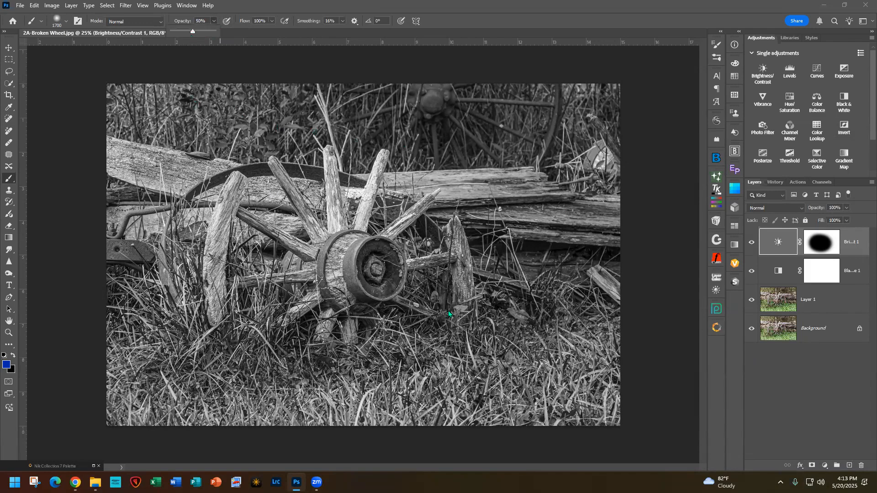
pyautogui.press('[')
pyautogui.press('[')
pyautogui.press('[')
pyautogui.press('[')
pyautogui.press('[')
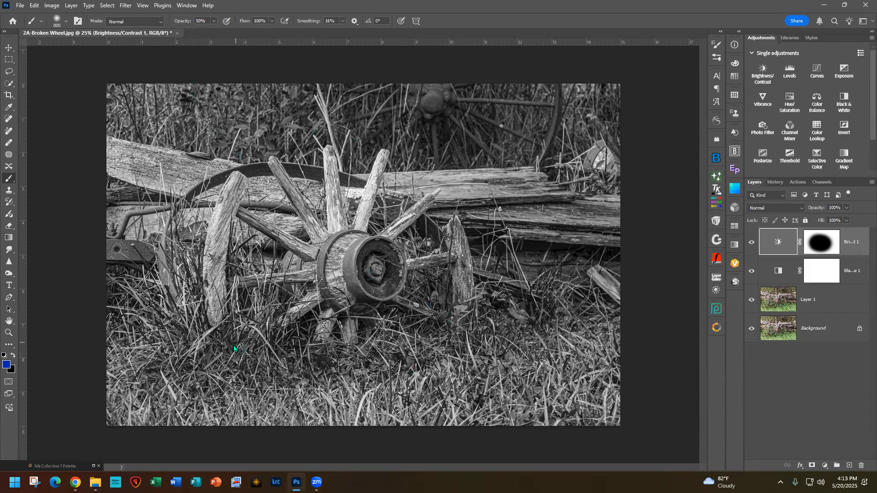
pyautogui.hotkey('ctrl', 'shift', 'alt', 'n')
pyautogui.moveTo(223, 341)
pyautogui.mouseDown()
pyautogui.moveTo(259, 363)
pyautogui.moveTo(255, 354)
pyautogui.mouseUp()
pyautogui.hotkey('ctrl', 'z')
pyautogui.hotkey('ctrl', 'z')
# Step: Place the 2B-Grunge 8 Grey texture above the Brightness/Contrast layer at full image size
pyautogui.click(821, 242)
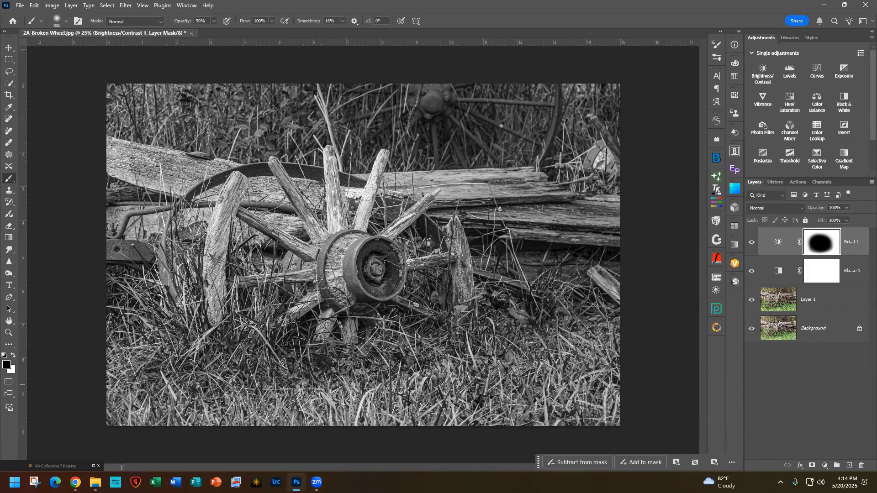
pyautogui.hotkey('ctrl', 't')
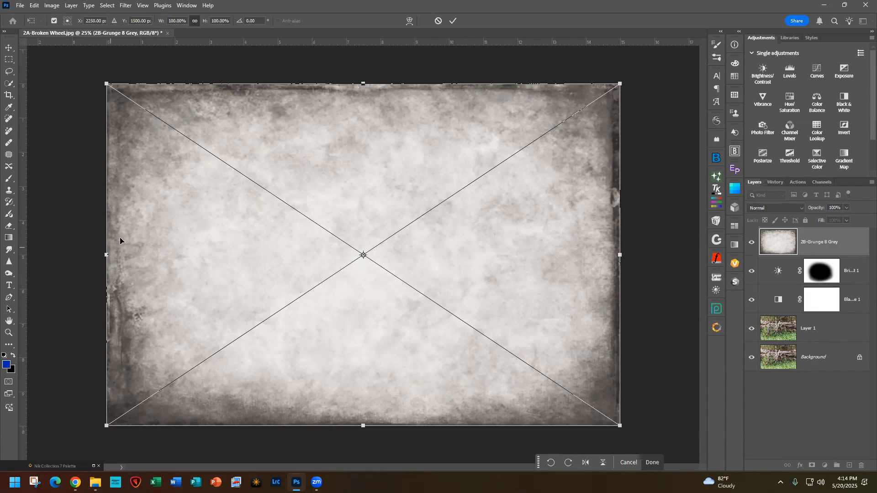
pyautogui.press('b')
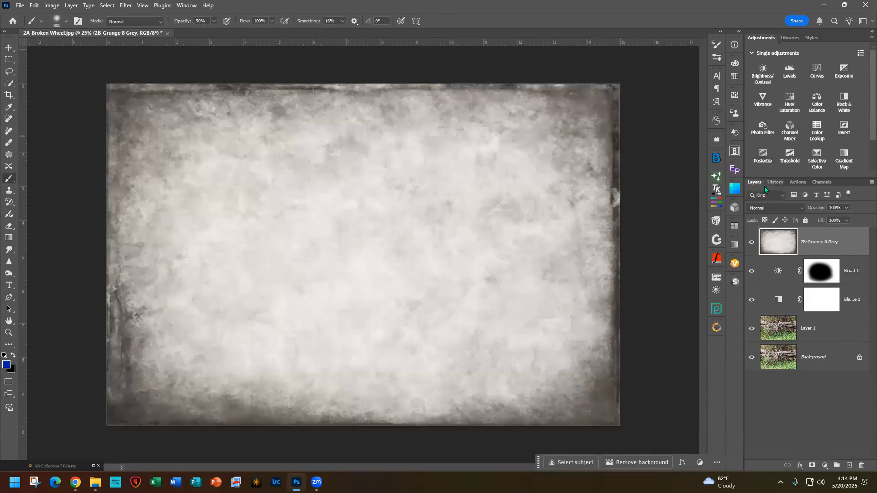
# Step: Set the grunge texture layer's blend mode to Multiply and copy the Brightness/Contrast layer's mask onto it
pyautogui.click(763, 207)
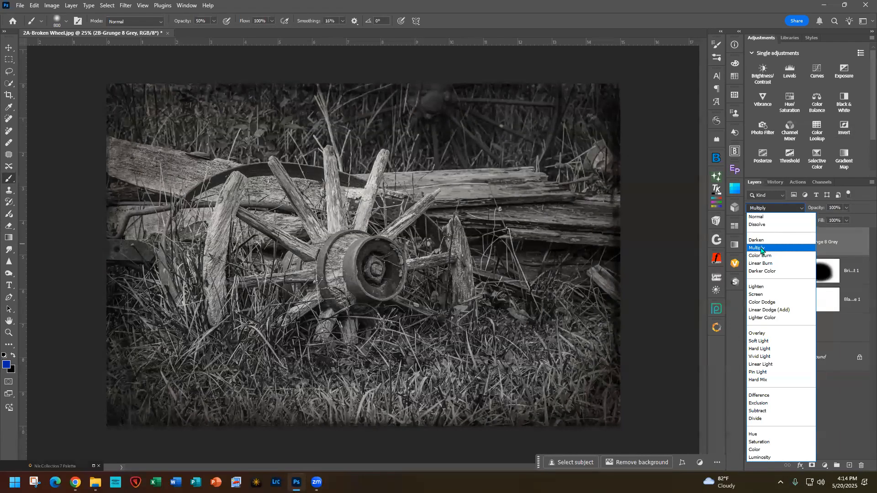
pyautogui.click(762, 248)
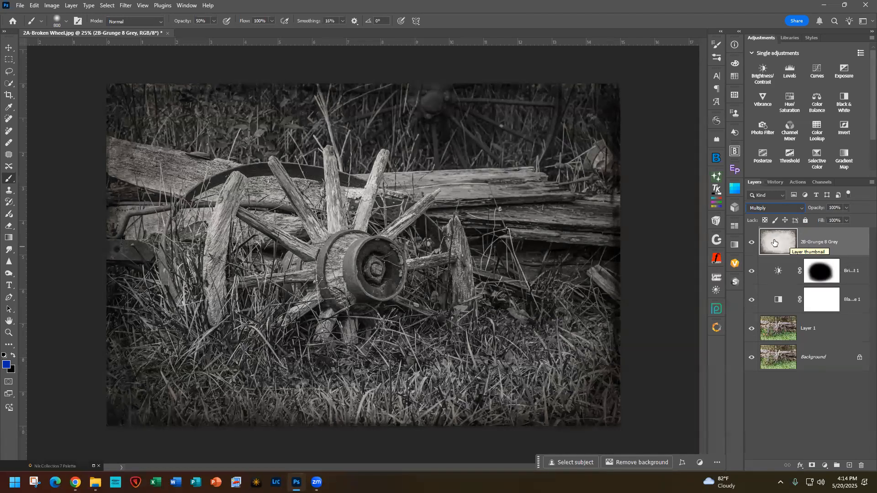
pyautogui.click(820, 272)
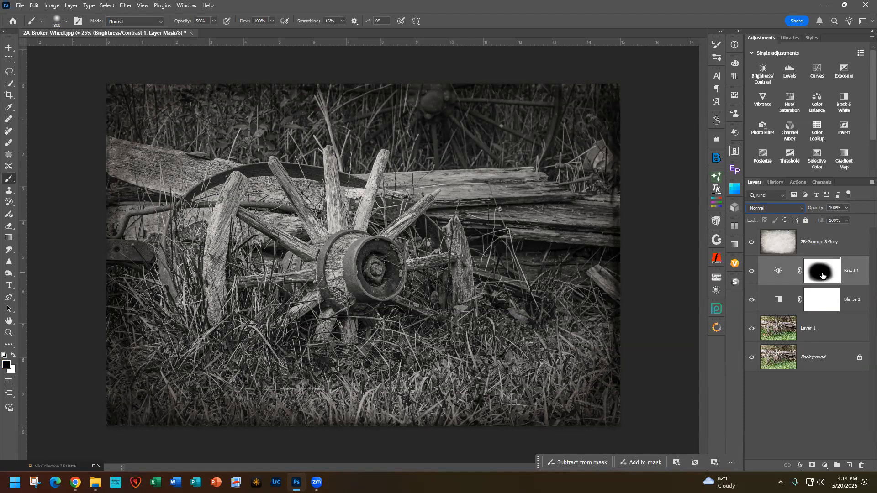
pyautogui.moveTo(822, 276); pyautogui.dragTo(824, 243)
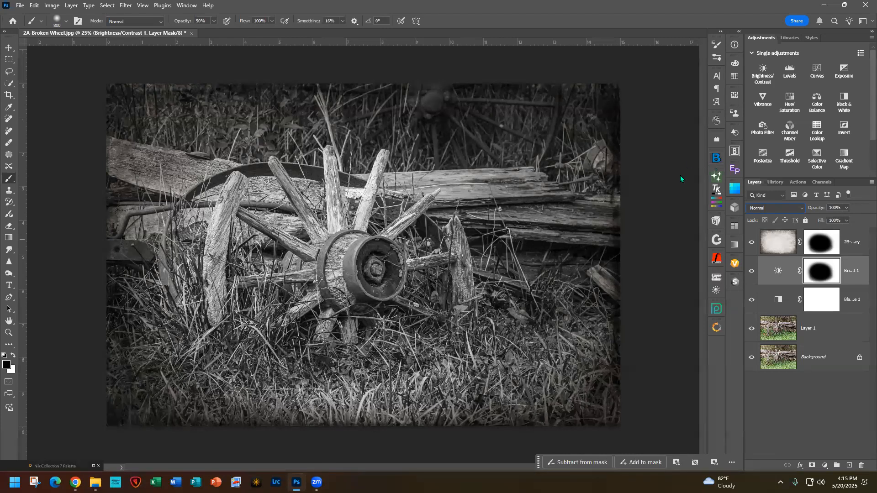
# Step: Close 2A-Broken Wheel.jpg without saving the changes
pyautogui.click(191, 33)
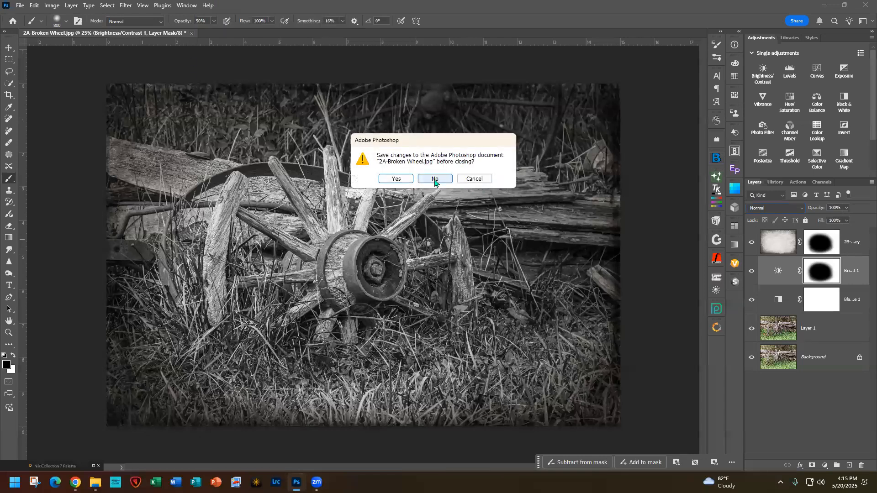
pyautogui.click(434, 181)
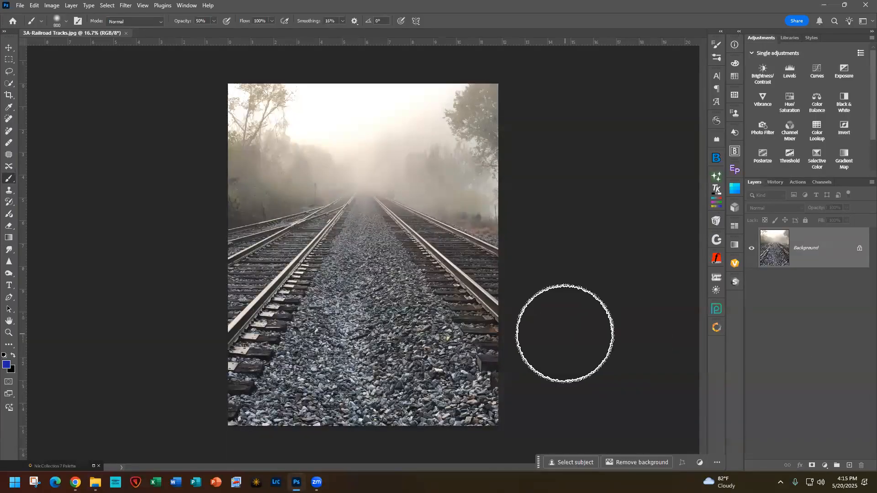
# Step: Open the 3A-Railroad Tracks.jpg image in Nik 7 Silver Efex
pyautogui.scroll(1, 598, 345)
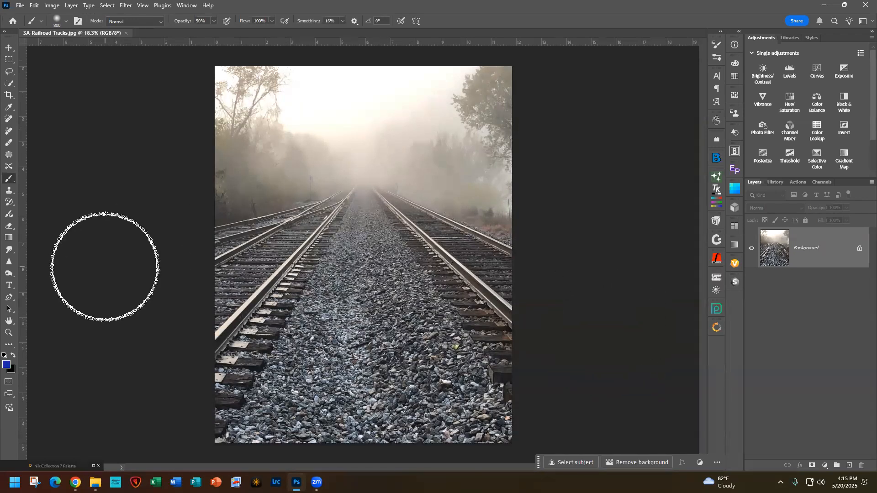
pyautogui.click(93, 465)
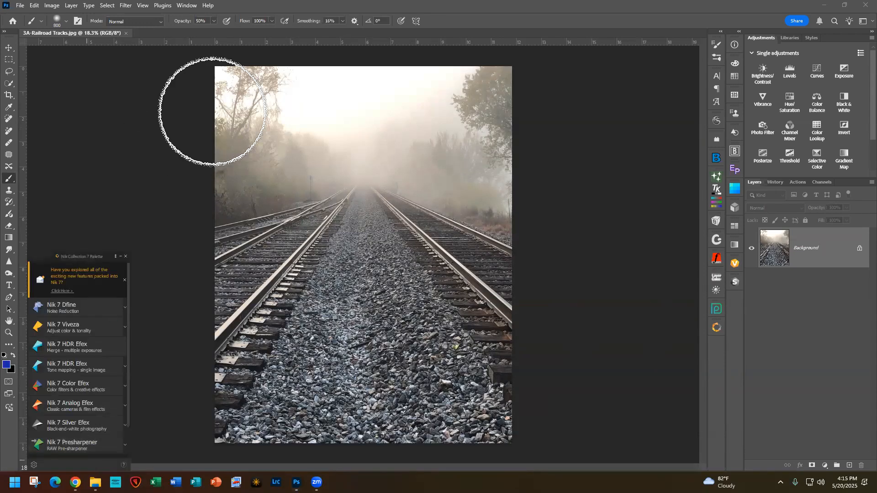
pyautogui.click(81, 427)
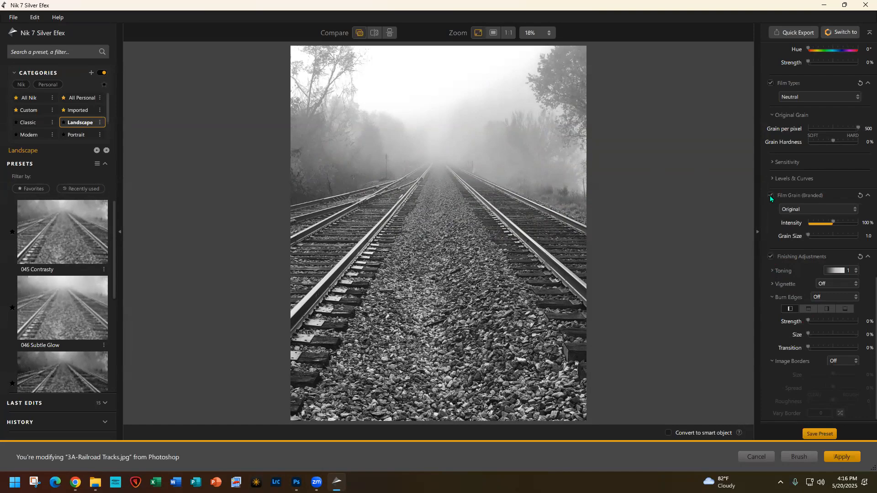
# Step: Turn off the Local Adjustments, ClearView, Color Filter, Film Types, Film Grain and Finishing Adjustments sections
pyautogui.scroll(15, 784, 112)
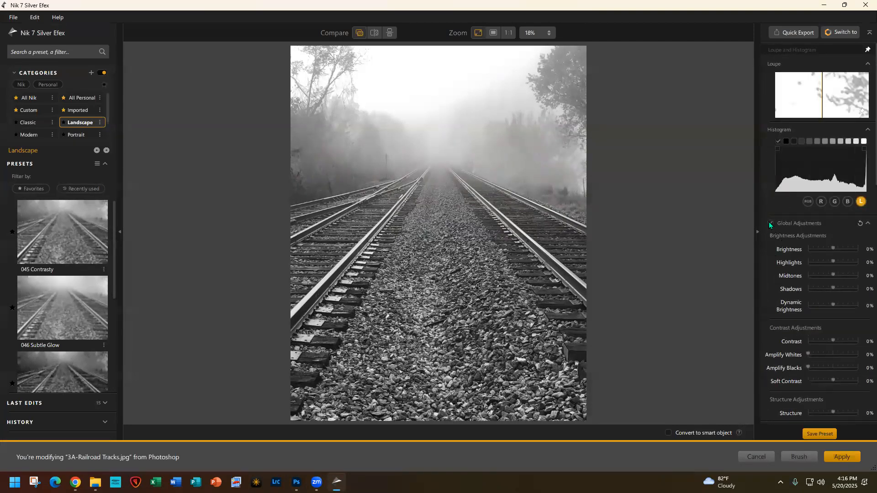
pyautogui.scroll(-5, 765, 323)
pyautogui.scroll(-1, 765, 325)
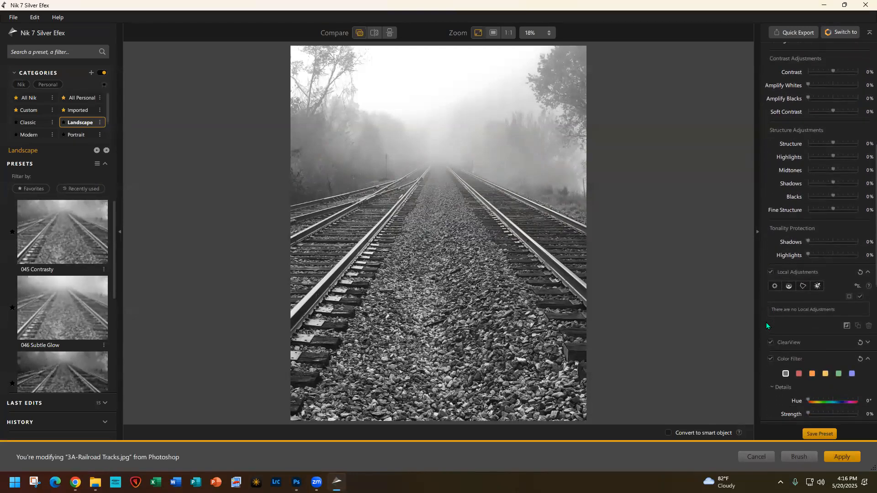
pyautogui.click(769, 272)
pyautogui.scroll(-1, 788, 303)
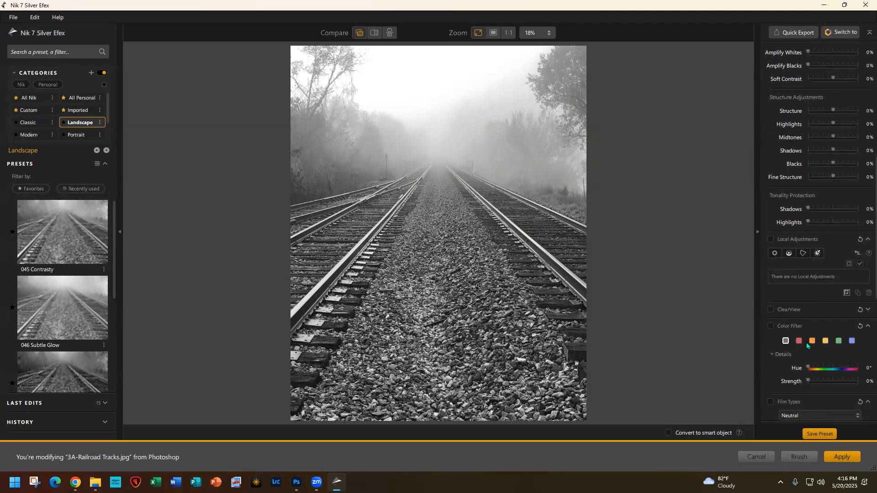
pyautogui.scroll(-4, 802, 341)
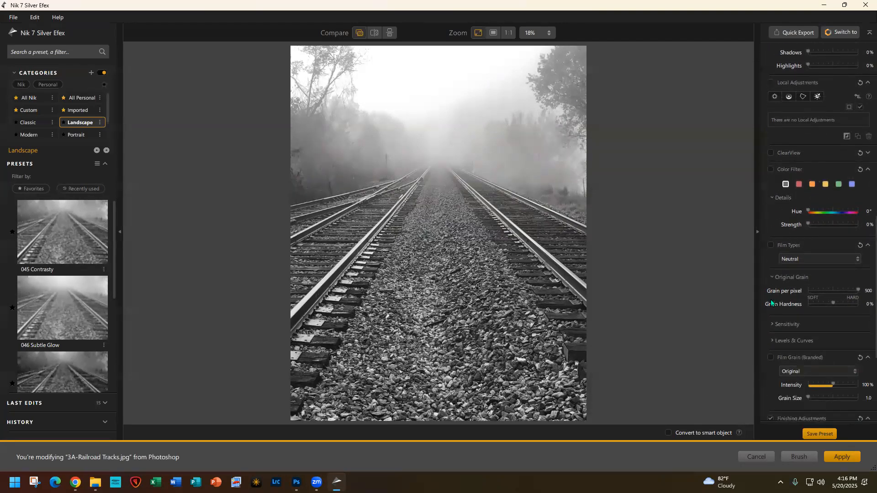
pyautogui.scroll(-4, 771, 302)
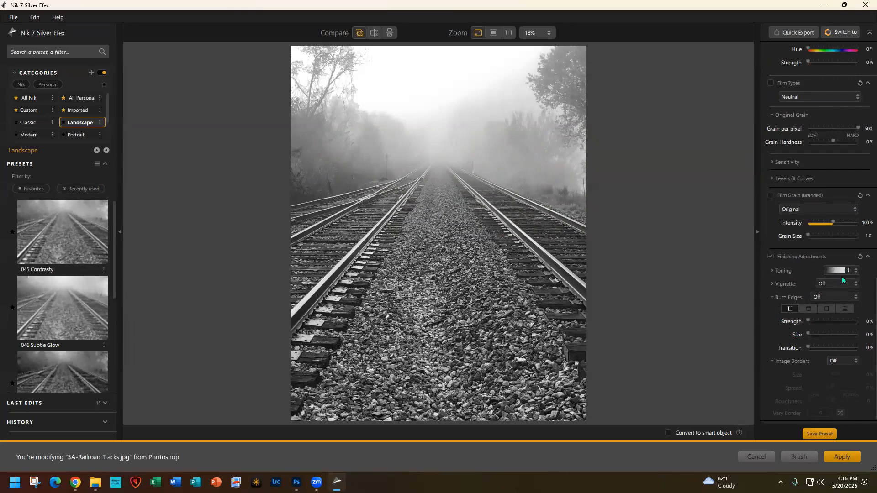
pyautogui.click(854, 272)
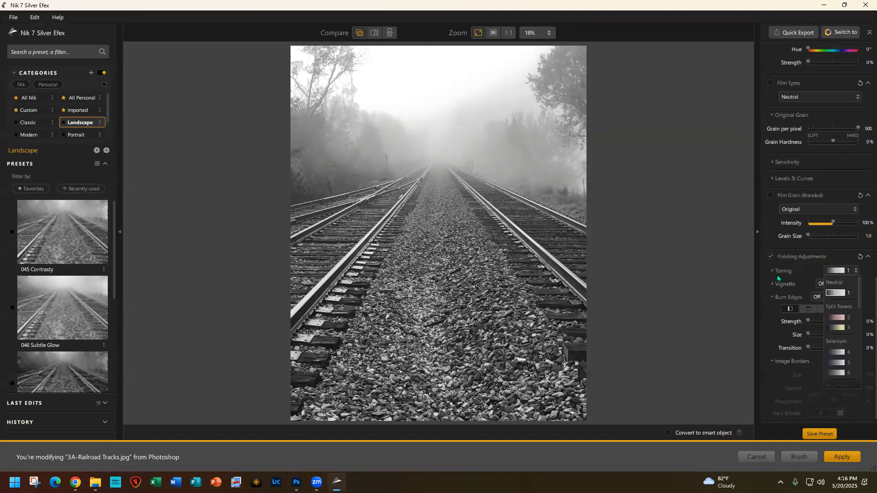
pyautogui.click(770, 257)
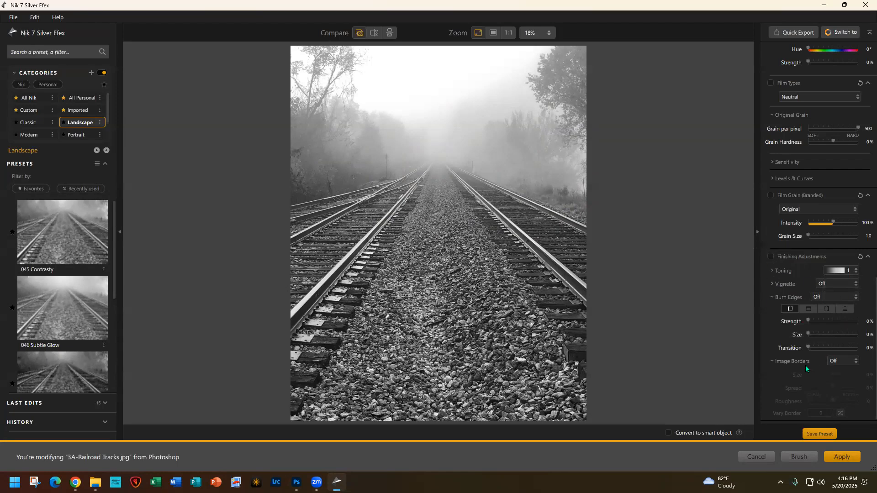
# Step: Review the available image border types and toning options without choosing any
pyautogui.click(856, 364)
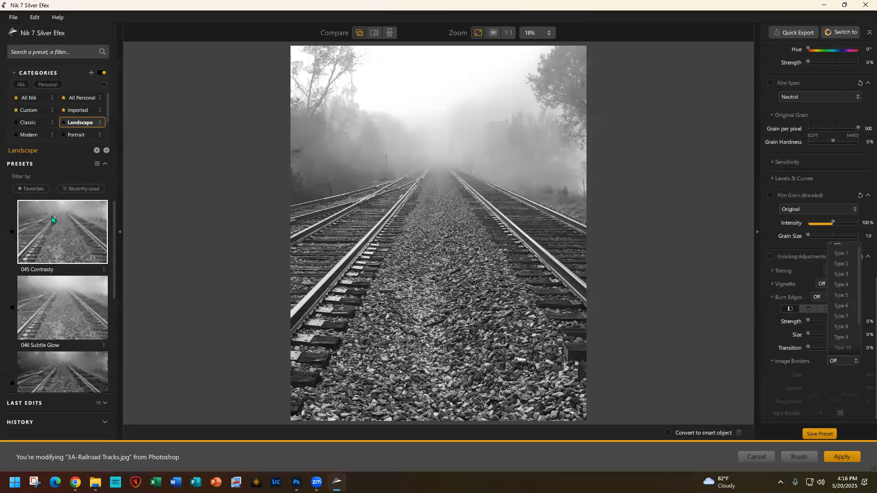
pyautogui.click(725, 393)
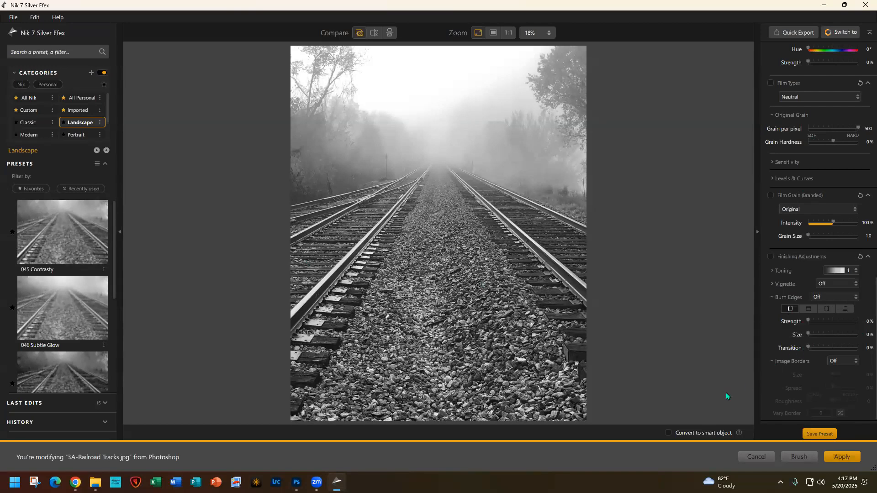
pyautogui.click(855, 273)
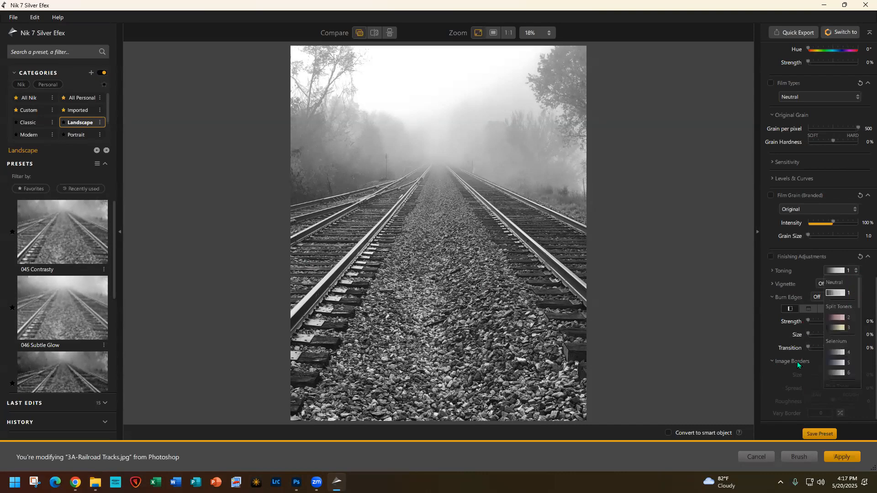
pyautogui.click(801, 378)
pyautogui.click(856, 361)
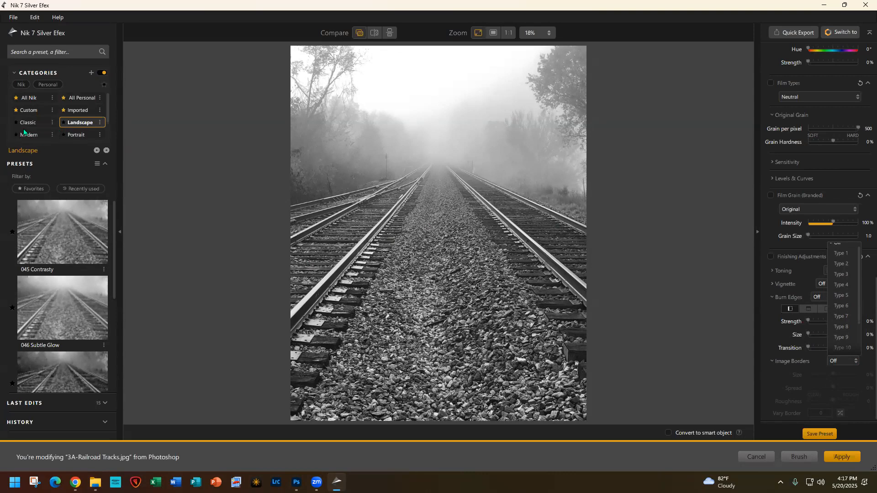
# Step: Switch the presets to the All Nik category and browse its favorites
pyautogui.click(31, 189)
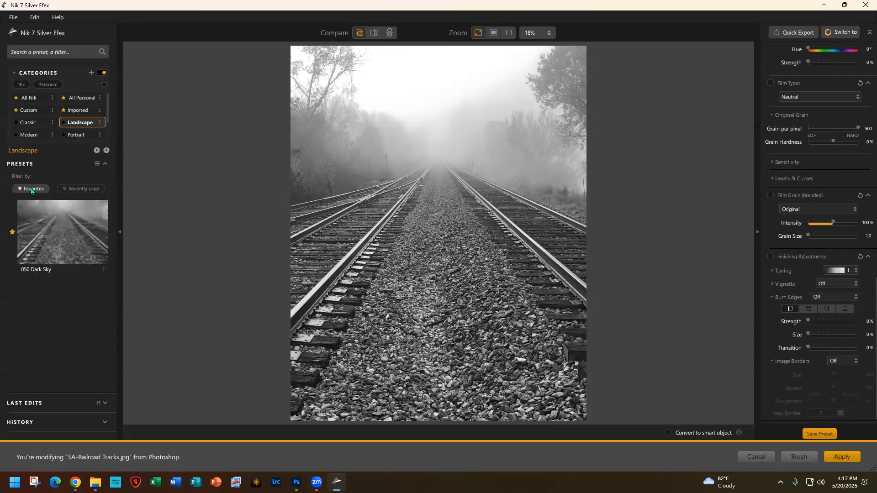
pyautogui.click(29, 189)
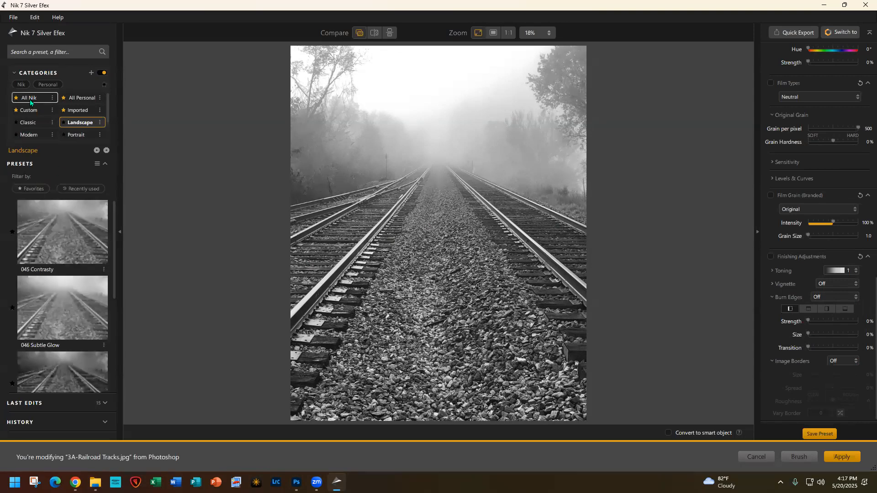
pyautogui.click(29, 98)
pyautogui.click(30, 189)
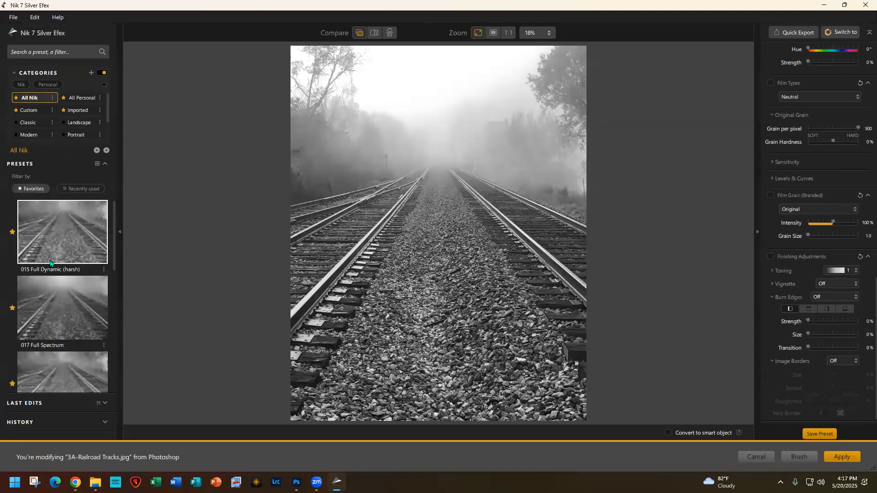
pyautogui.scroll(-5, 50, 269)
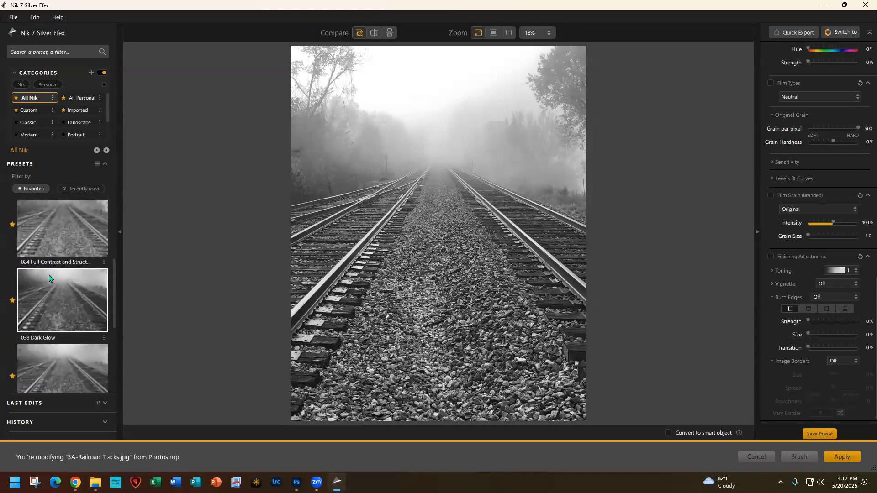
pyautogui.scroll(-4, 49, 278)
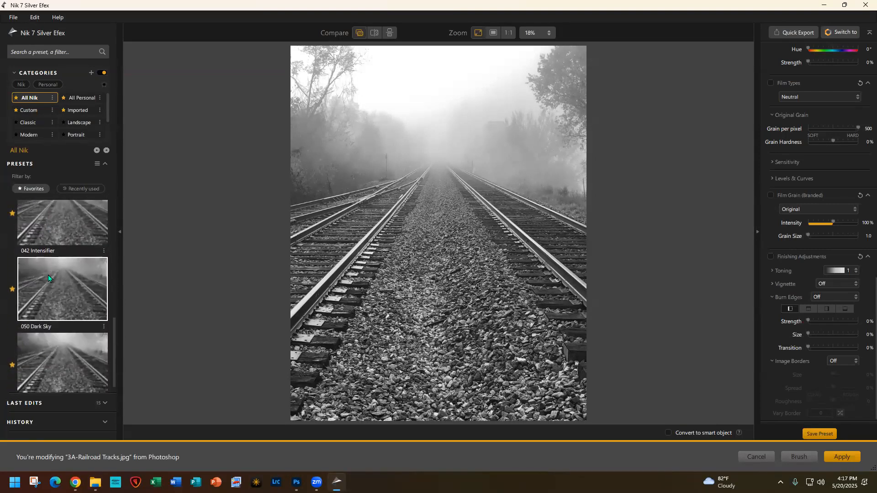
pyautogui.scroll(-1, 47, 274)
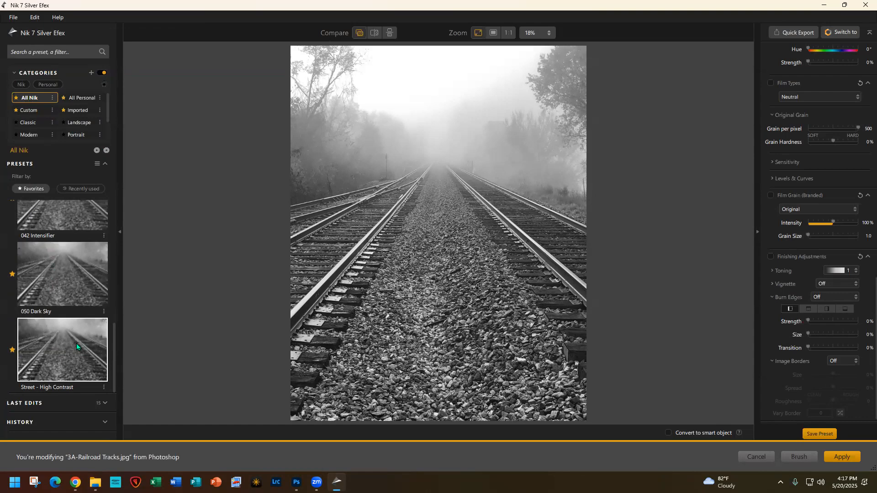
# Step: Turn off the favorites filter and apply the Street - Hint of Blue preset to the railroad photo
pyautogui.click(37, 191)
pyautogui.moveTo(113, 215); pyautogui.dragTo(108, 374)
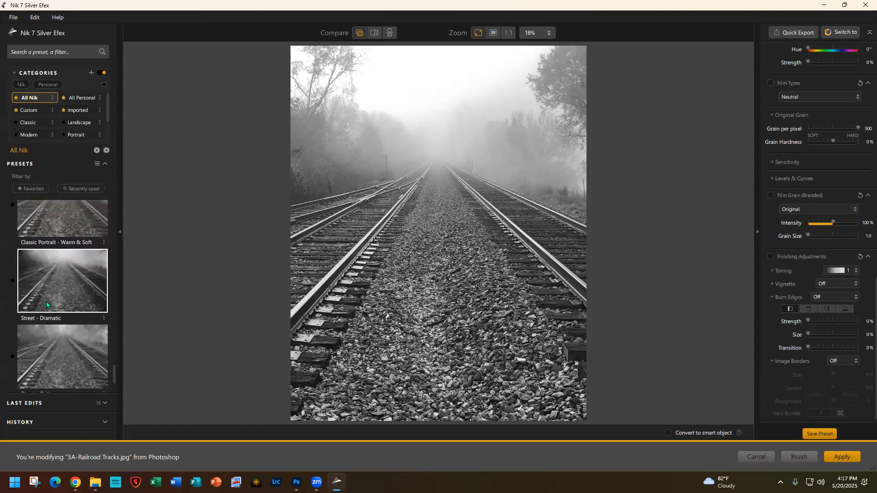
pyautogui.scroll(-5, 46, 301)
pyautogui.scroll(-1, 46, 304)
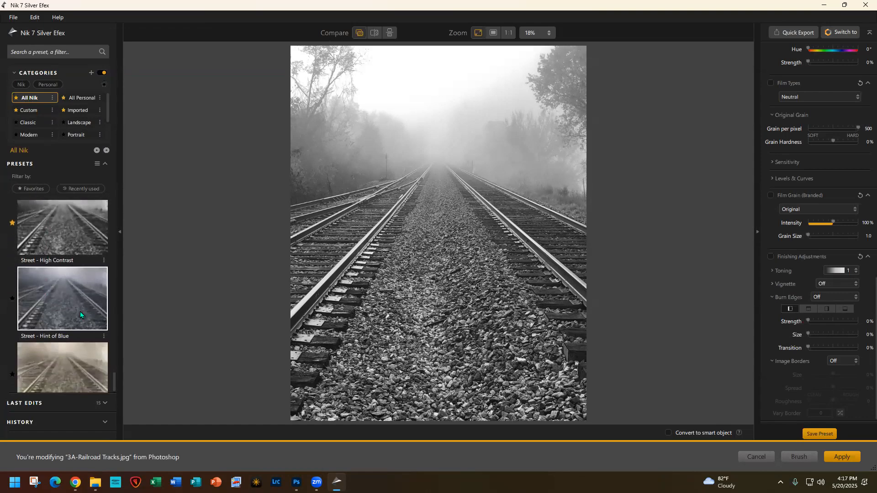
pyautogui.click(63, 296)
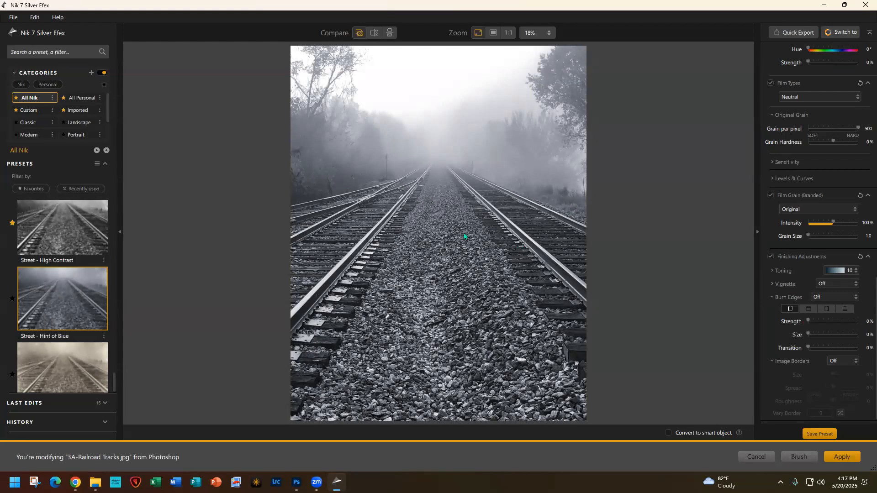
# Step: Set the global Brightness adjustment to -10%
pyautogui.scroll(15, 799, 176)
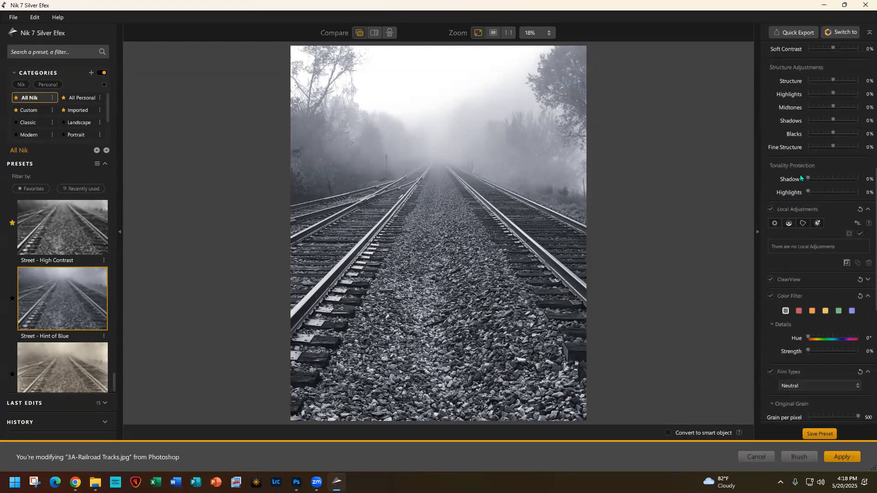
pyautogui.scroll(-1, 798, 188)
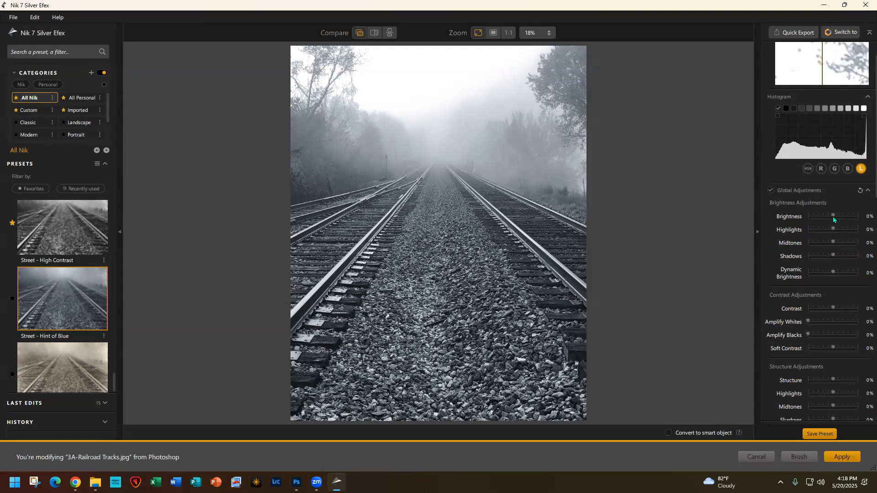
pyautogui.moveTo(832, 213); pyautogui.dragTo(832, 217)
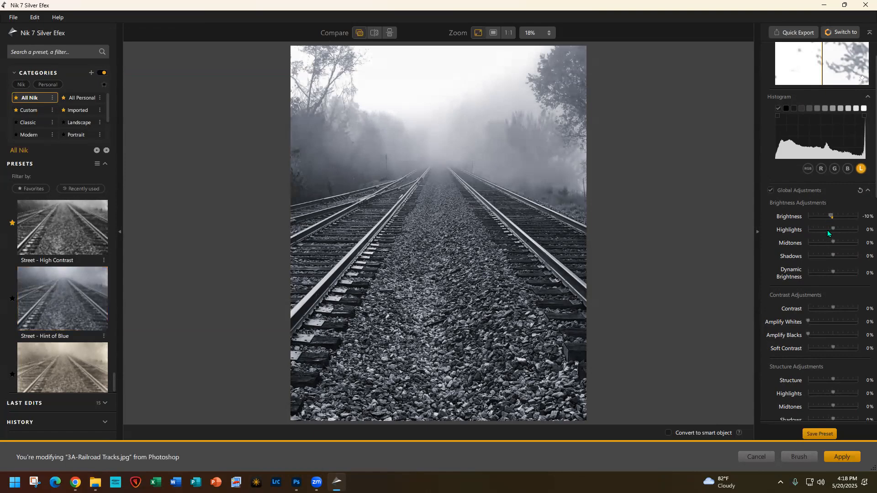
# Step: In the global Brightness Adjustments, set Highlights to -100%, Midtones to 20% and Shadows to -28%
pyautogui.moveTo(831, 229); pyautogui.dragTo(807, 229)
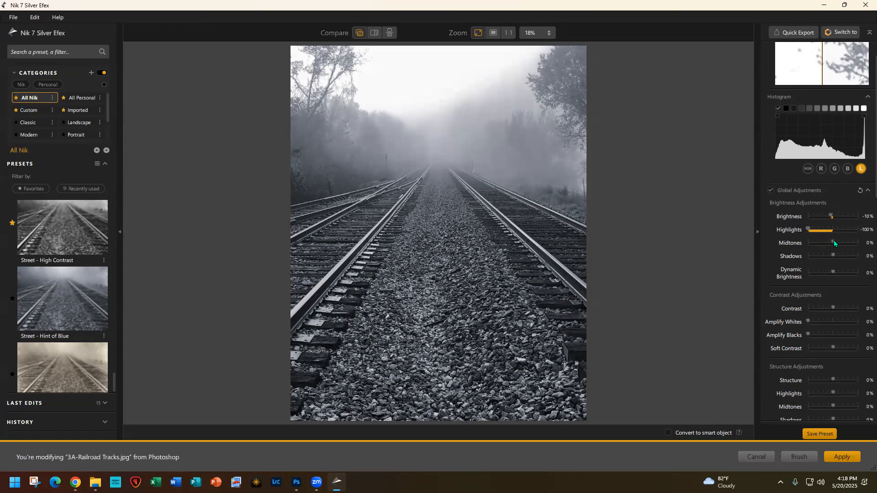
pyautogui.moveTo(832, 242); pyautogui.dragTo(837, 242)
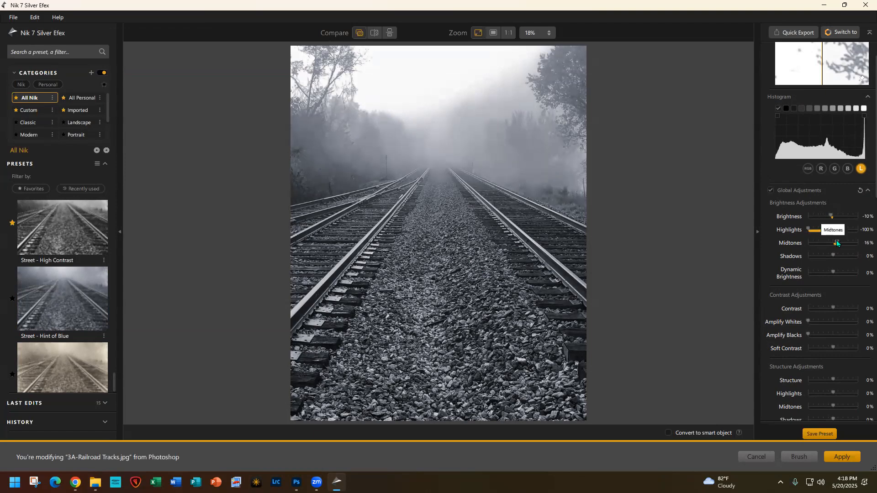
pyautogui.moveTo(836, 241); pyautogui.dragTo(837, 241)
pyautogui.moveTo(831, 255); pyautogui.dragTo(826, 256)
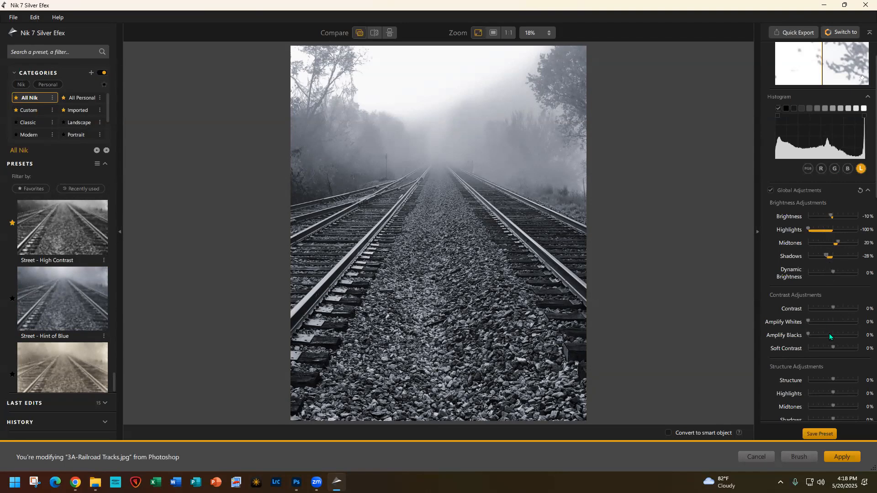
# Step: In the global Contrast Adjustments, set Contrast to -12%, Amplify Blacks to 10% and Soft Contrast to -28%
pyautogui.click(832, 307)
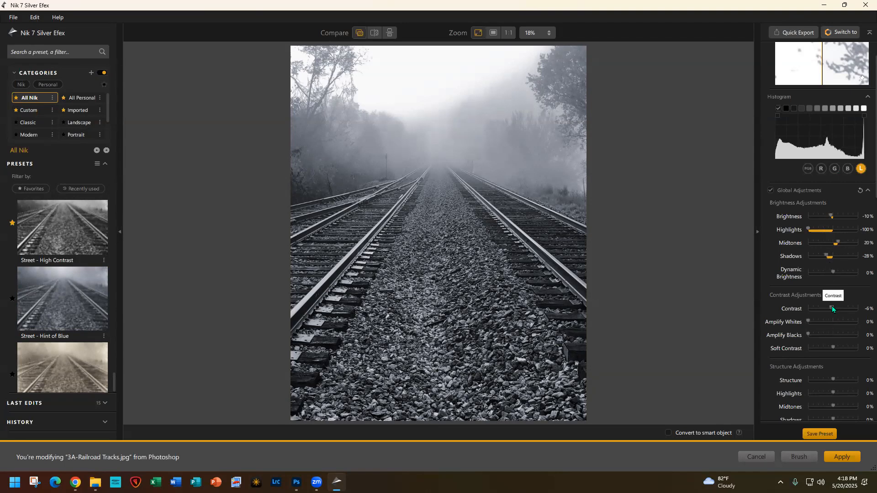
pyautogui.moveTo(831, 306); pyautogui.dragTo(829, 306)
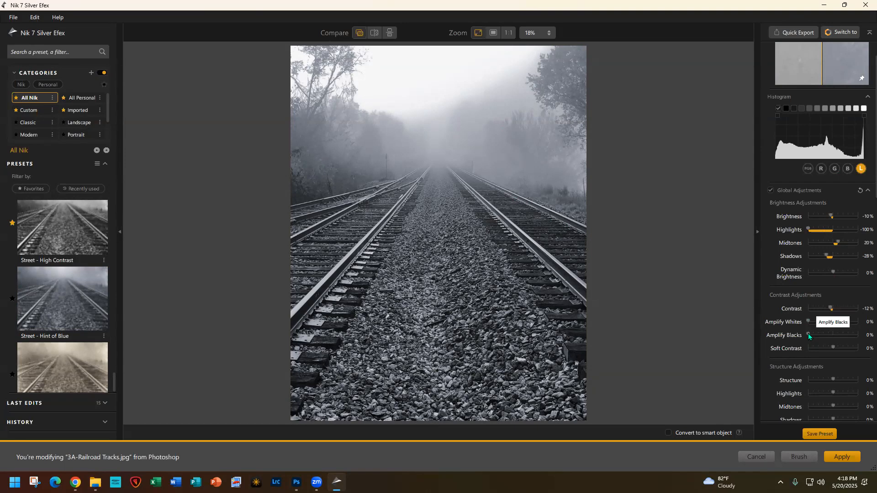
pyautogui.moveTo(807, 334); pyautogui.dragTo(814, 336)
pyautogui.moveTo(832, 348); pyautogui.dragTo(826, 347)
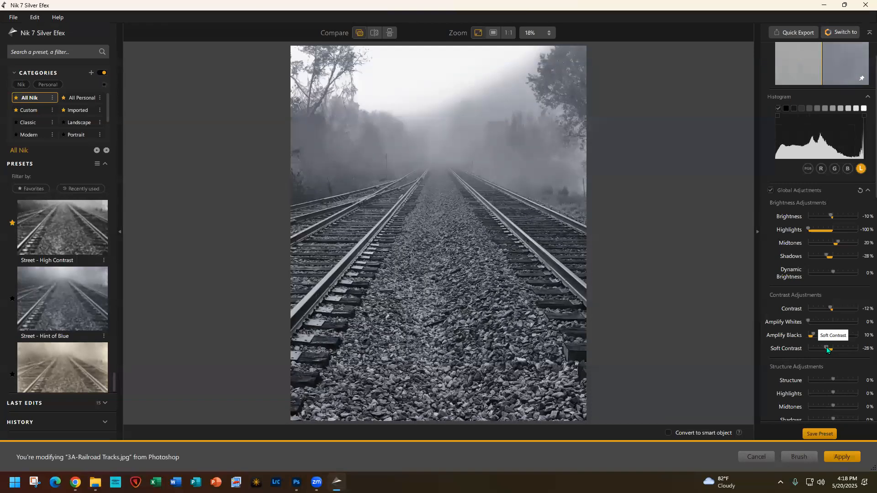
# Step: In the global Structure Adjustments, set Midtones to 20%, Shadows to 22% and Fine Structure to 32%
pyautogui.scroll(-1, 826, 360)
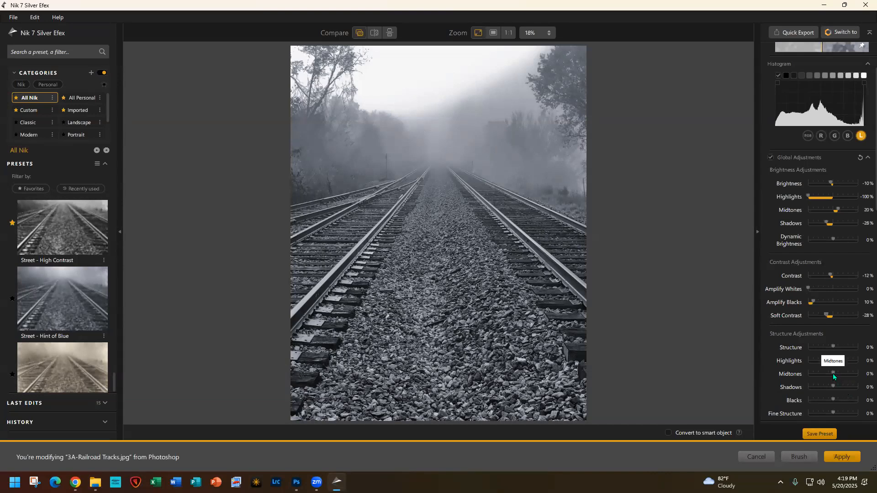
pyautogui.moveTo(834, 373); pyautogui.dragTo(838, 374)
pyautogui.moveTo(834, 387); pyautogui.dragTo(838, 386)
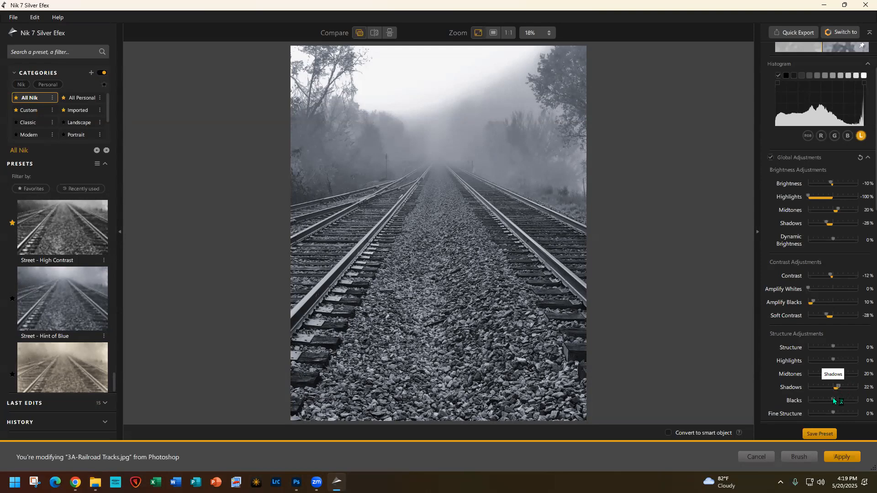
pyautogui.scroll(-1, 829, 405)
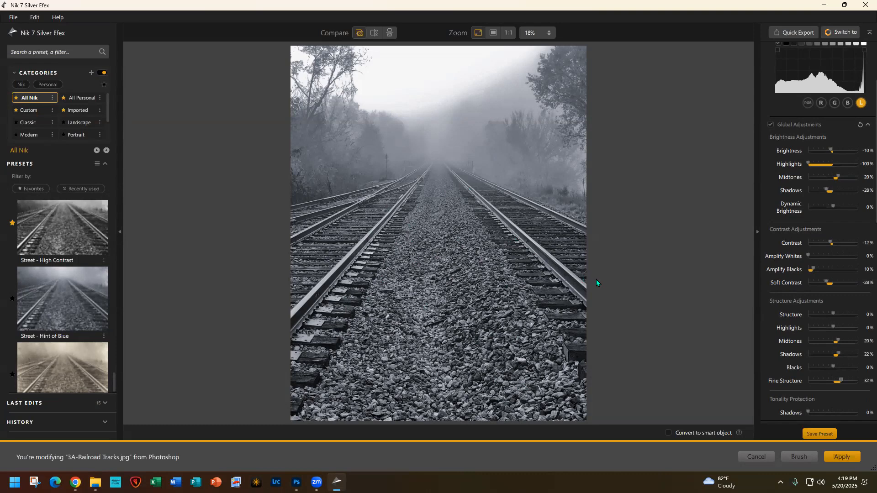
pyautogui.scroll(-10, 815, 362)
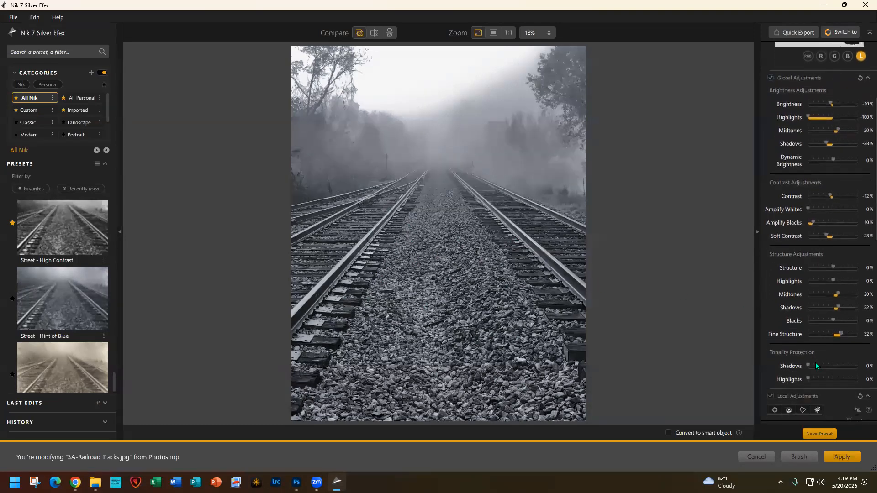
pyautogui.scroll(8, 813, 363)
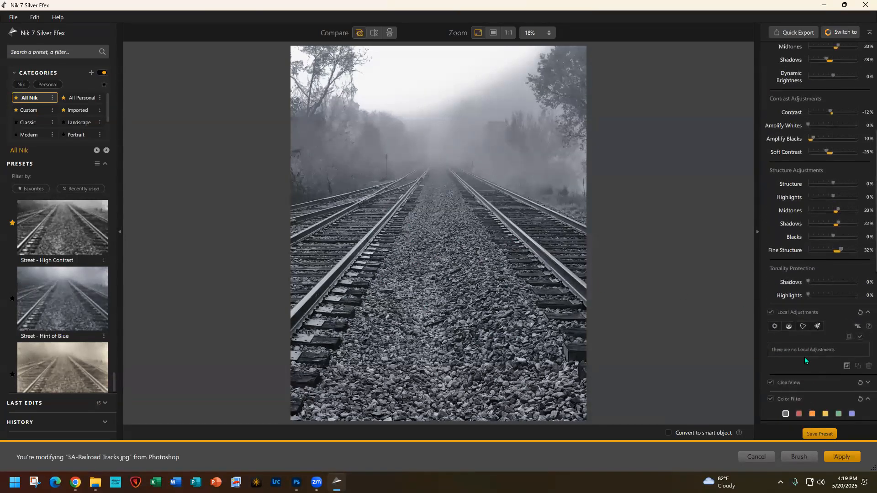
pyautogui.click(788, 326)
pyautogui.click(411, 83)
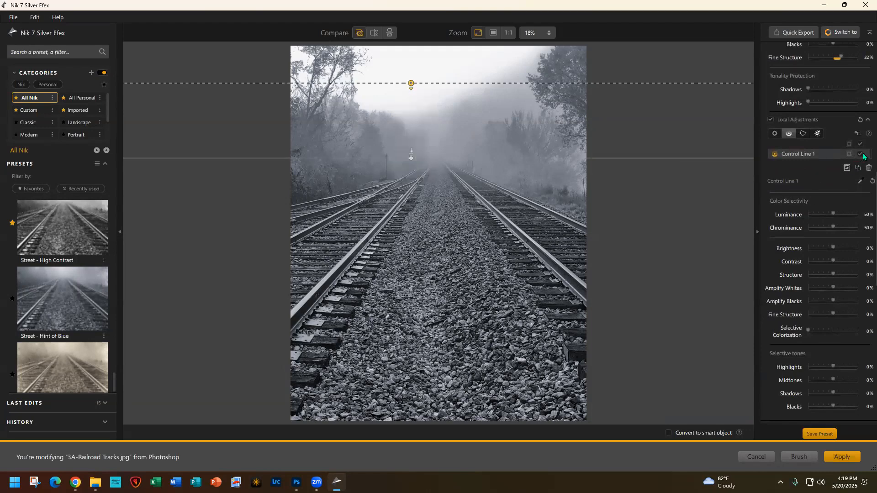
pyautogui.click(869, 168)
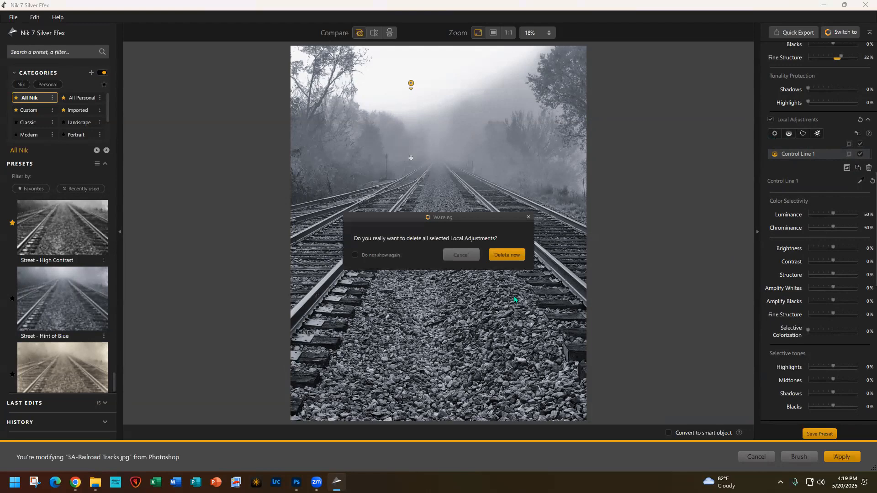
pyautogui.click(507, 255)
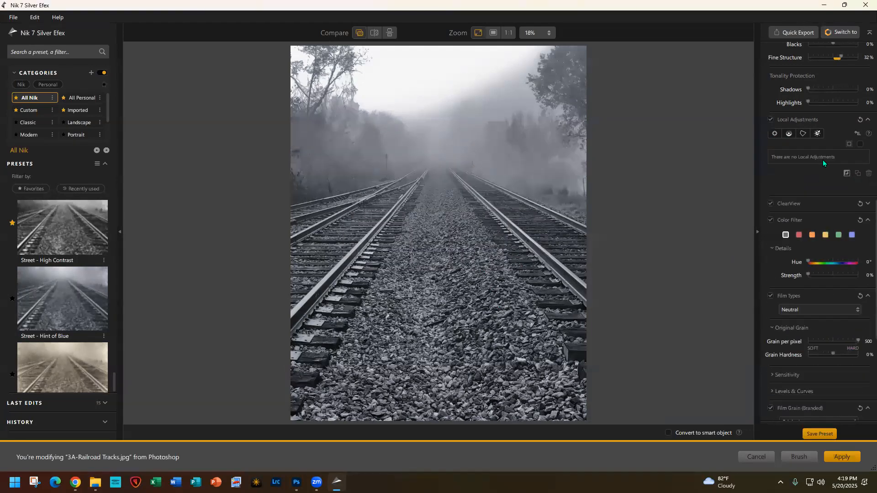
# Step: Add a local control point in the sky, widen it into a slightly tilted ellipse and center it above the tracks
pyautogui.click(774, 134)
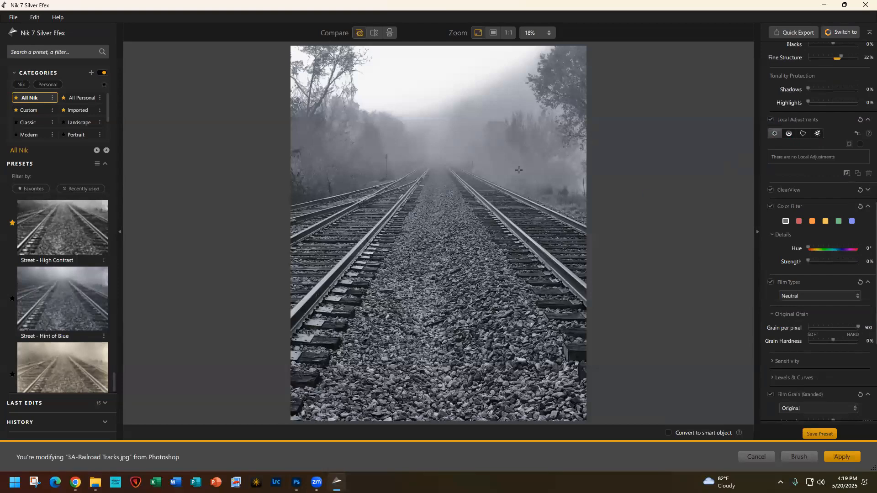
pyautogui.click(398, 75)
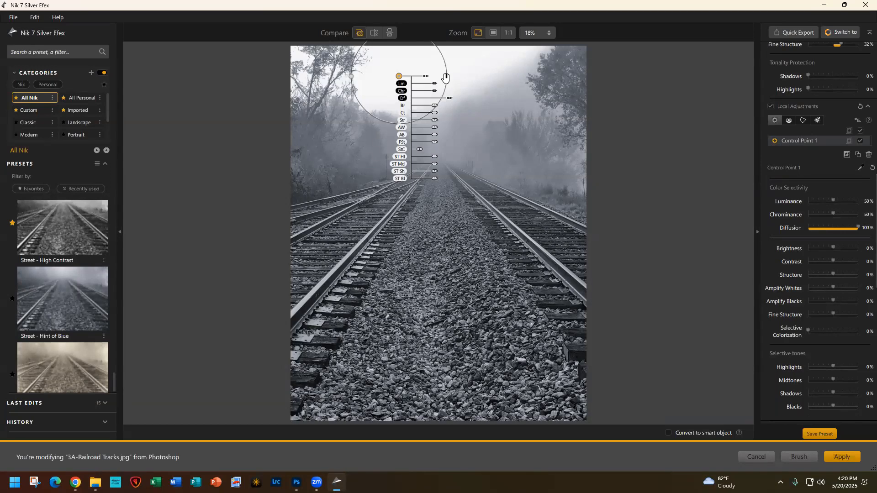
pyautogui.moveTo(445, 78); pyautogui.dragTo(504, 76)
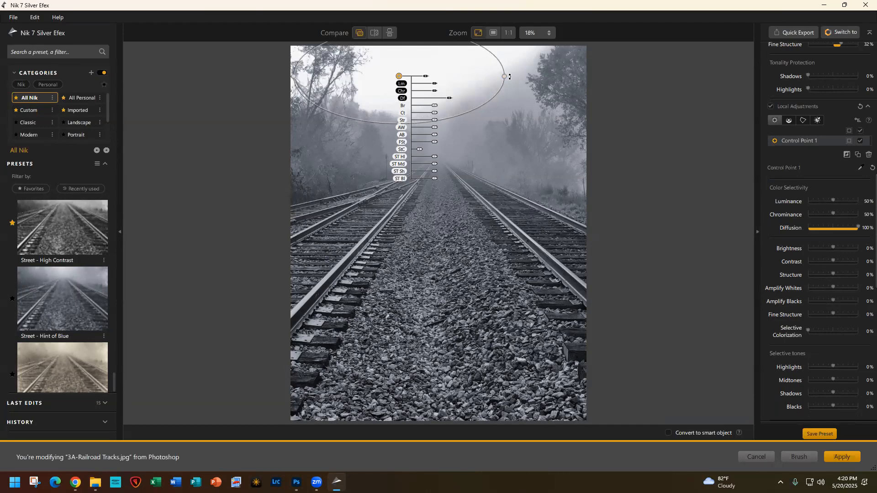
pyautogui.moveTo(509, 77); pyautogui.dragTo(508, 61)
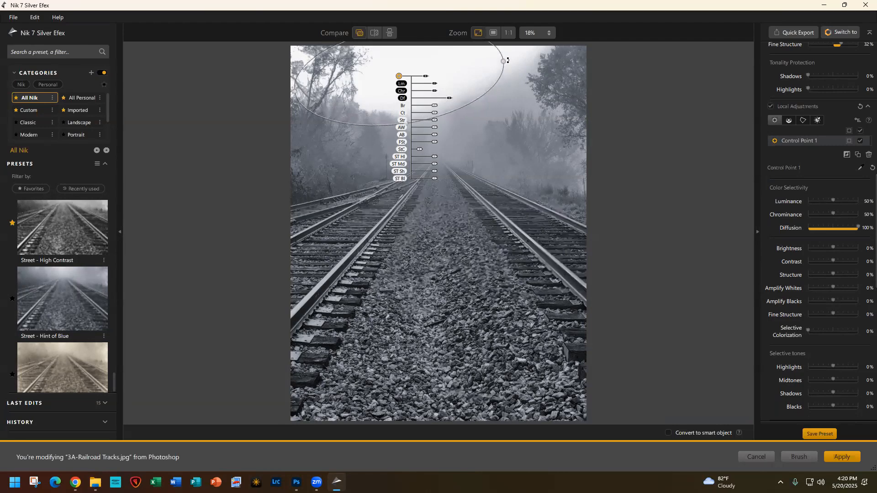
pyautogui.moveTo(399, 76); pyautogui.dragTo(436, 74)
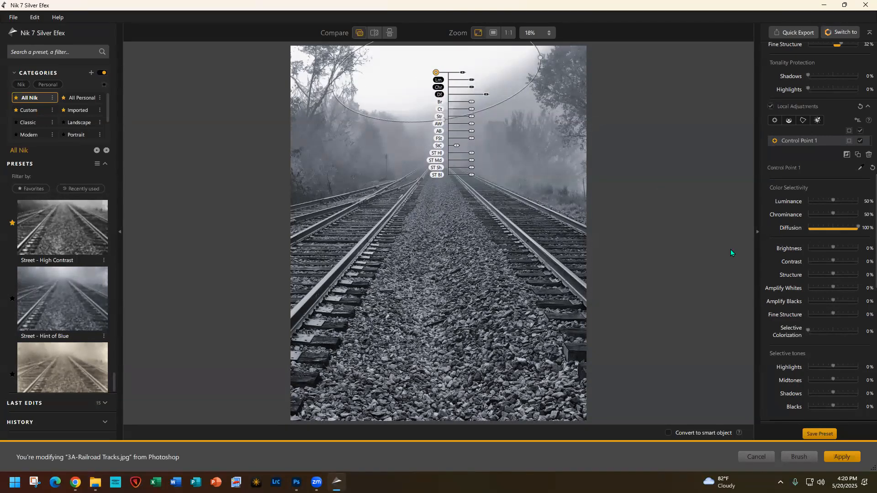
# Step: For the sky control point, set Brightness to -26%, Structure to -26% and the selective tone Highlights to -46%
pyautogui.moveTo(832, 246); pyautogui.dragTo(827, 247)
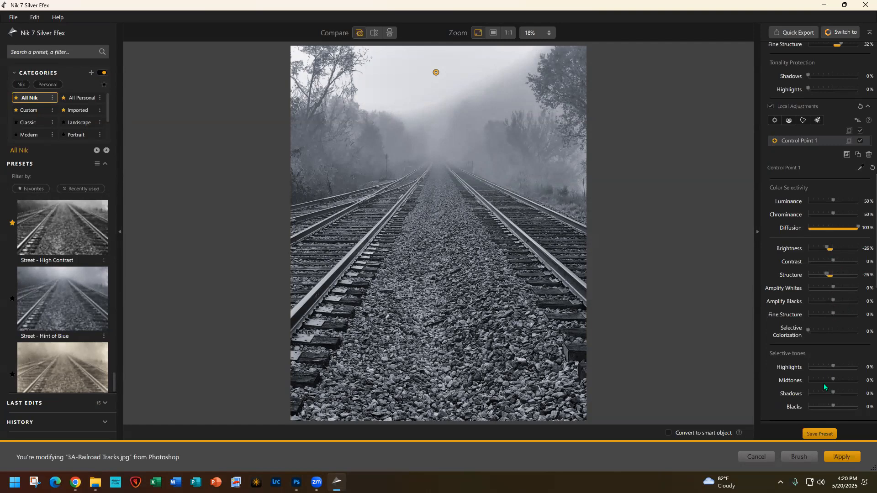
pyautogui.moveTo(827, 366); pyautogui.dragTo(821, 367)
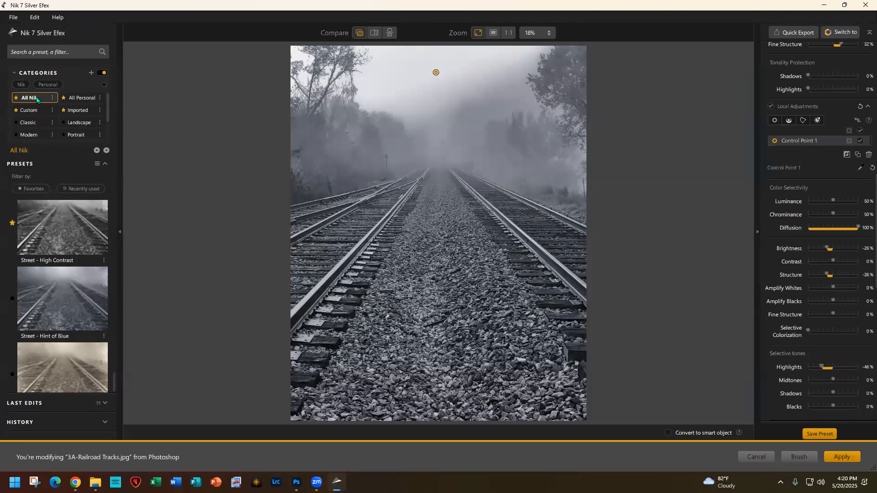
pyautogui.moveTo(108, 107); pyautogui.dragTo(105, 125)
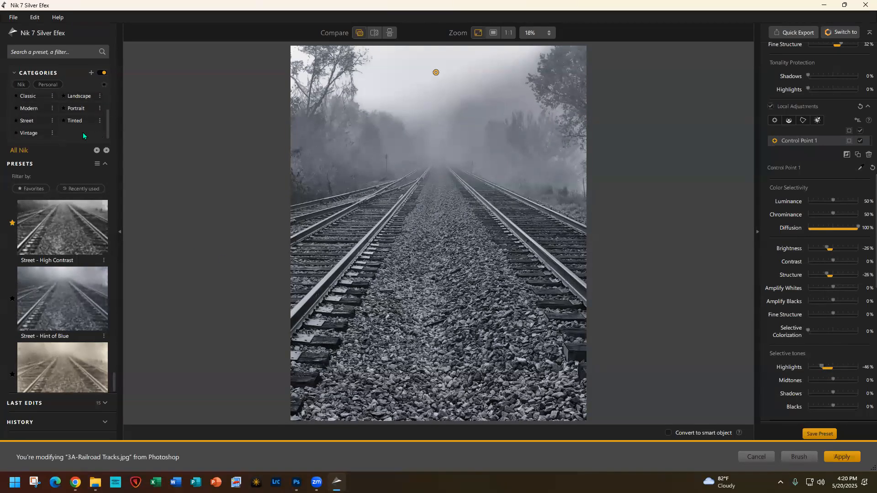
pyautogui.moveTo(108, 129); pyautogui.dragTo(109, 108)
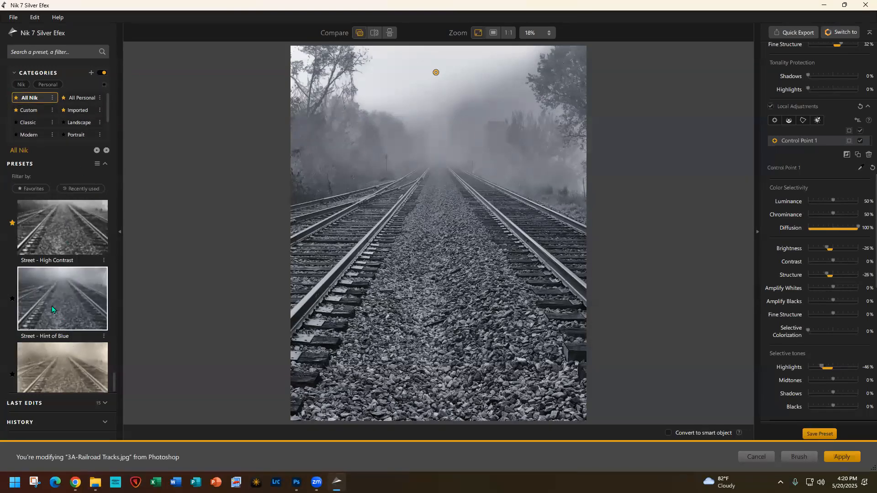
pyautogui.scroll(-1, 43, 361)
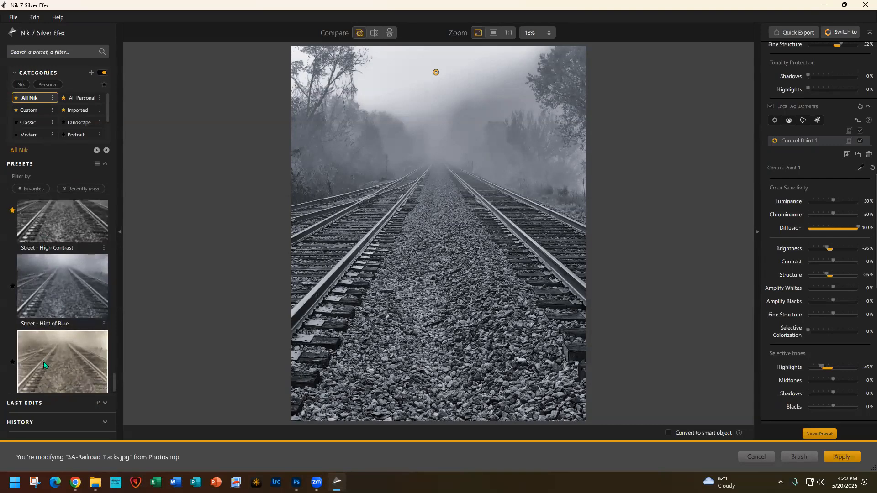
pyautogui.scroll(1, 50, 346)
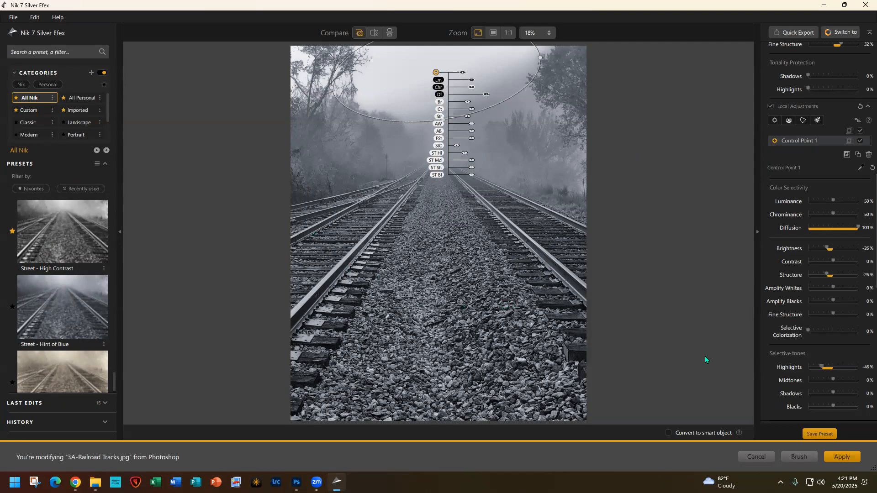
# Step: Compare the Burn Edges presets on the railroad photo and apply All Edges 1
pyautogui.scroll(-10, 829, 380)
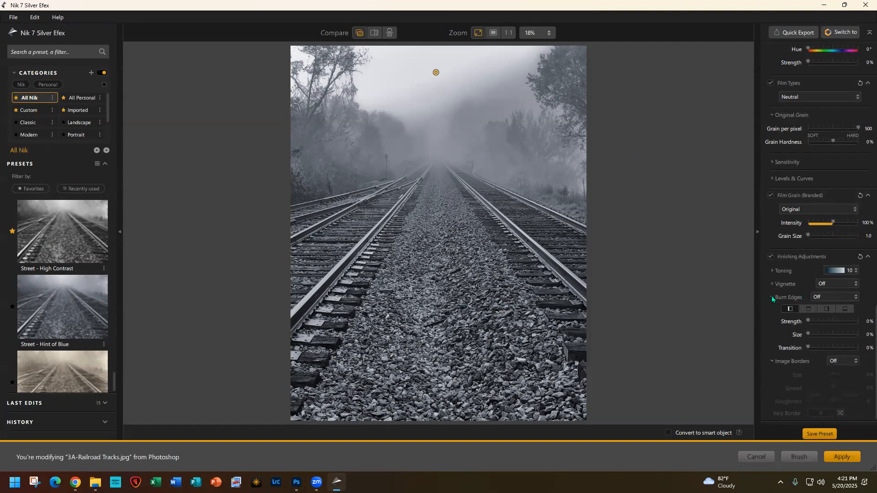
pyautogui.click(853, 296)
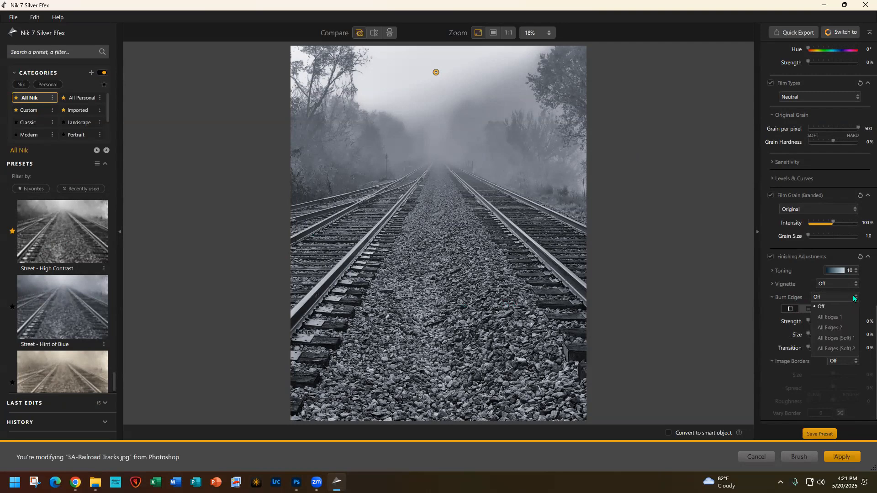
pyautogui.click(838, 316)
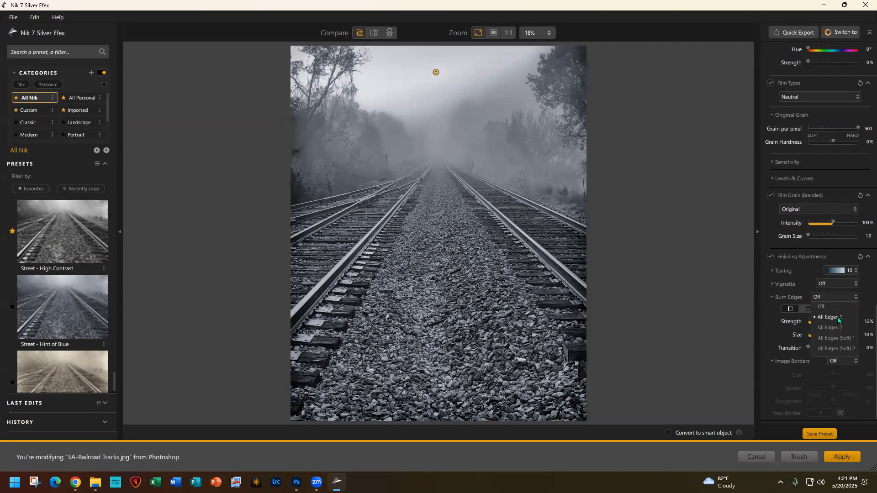
pyautogui.click(840, 328)
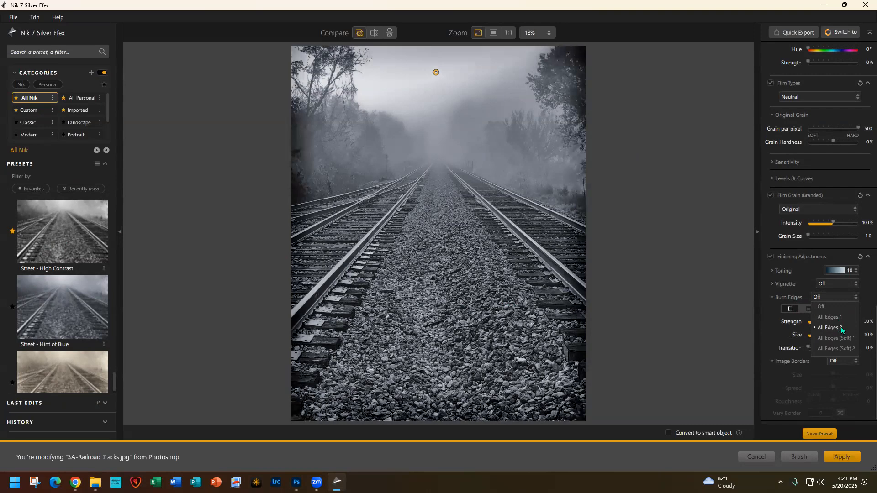
pyautogui.click(839, 338)
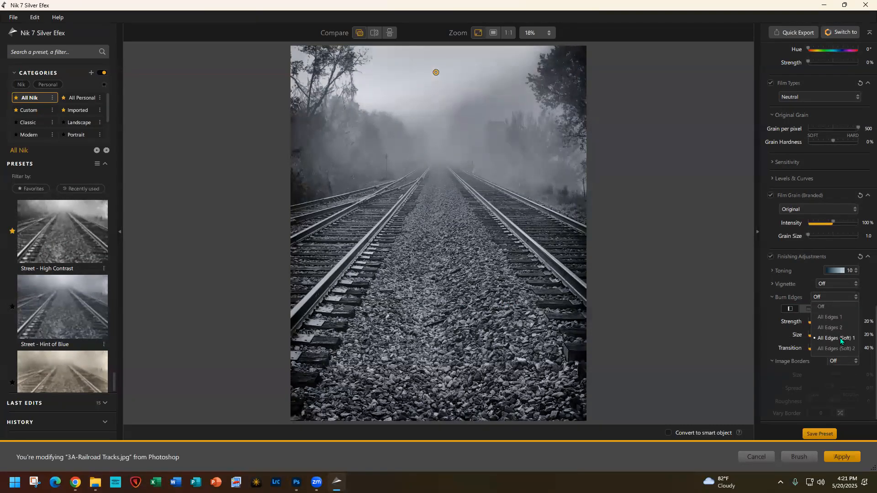
pyautogui.click(830, 317)
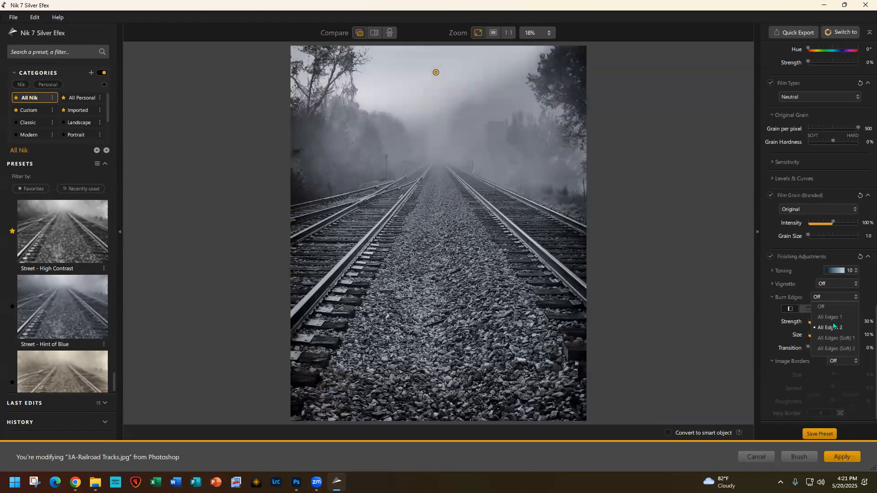
pyautogui.click(831, 316)
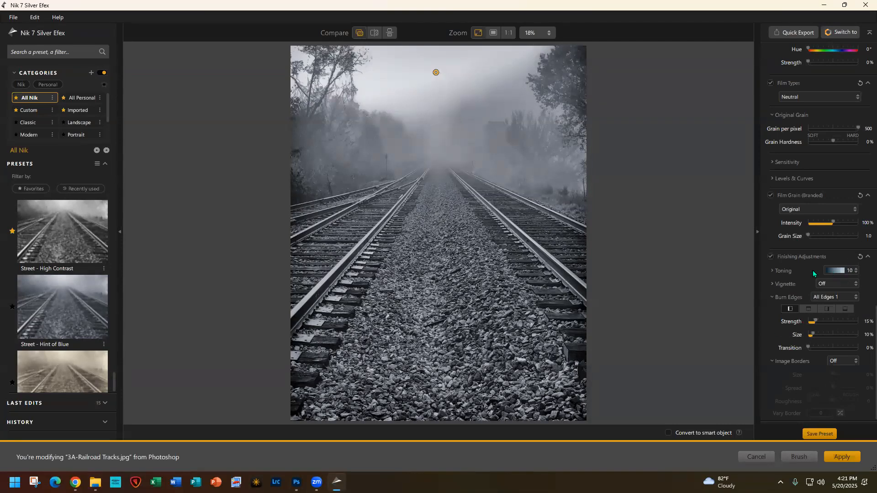
# Step: Preview the Blue Toner and Cyanotype toning options on the photo and select Cyanotype 10
pyautogui.click(855, 271)
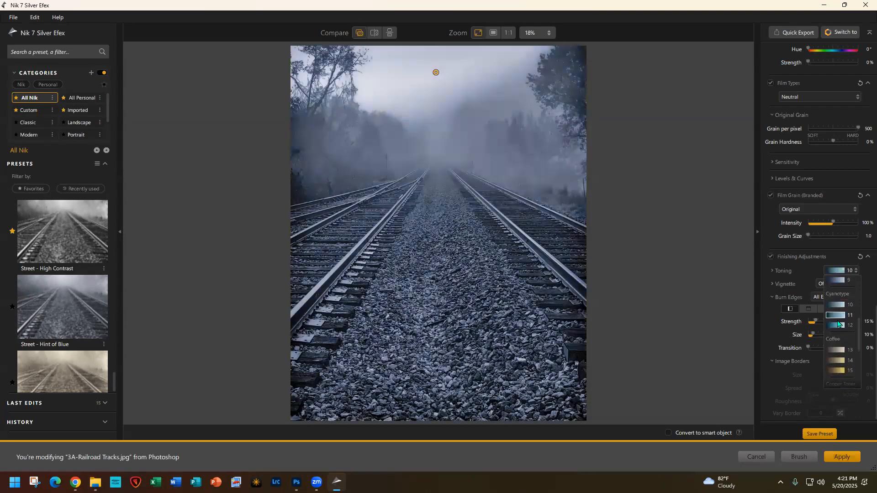
pyautogui.scroll(2, 840, 298)
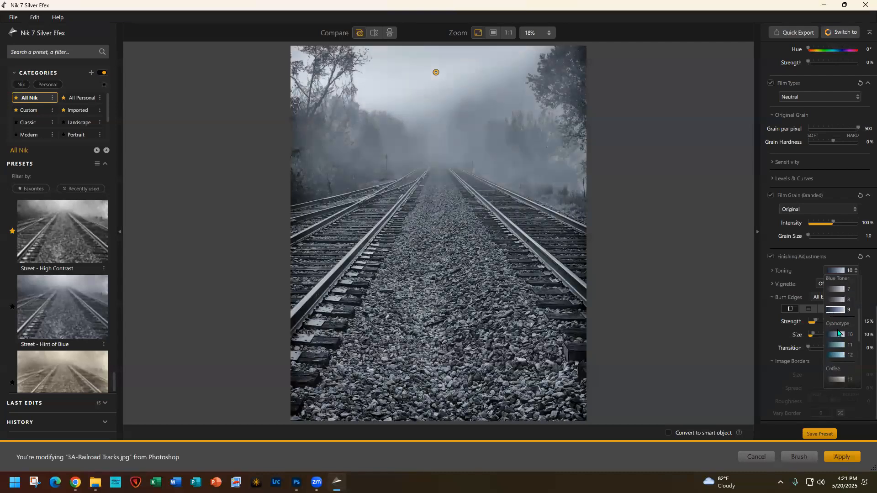
pyautogui.click(837, 335)
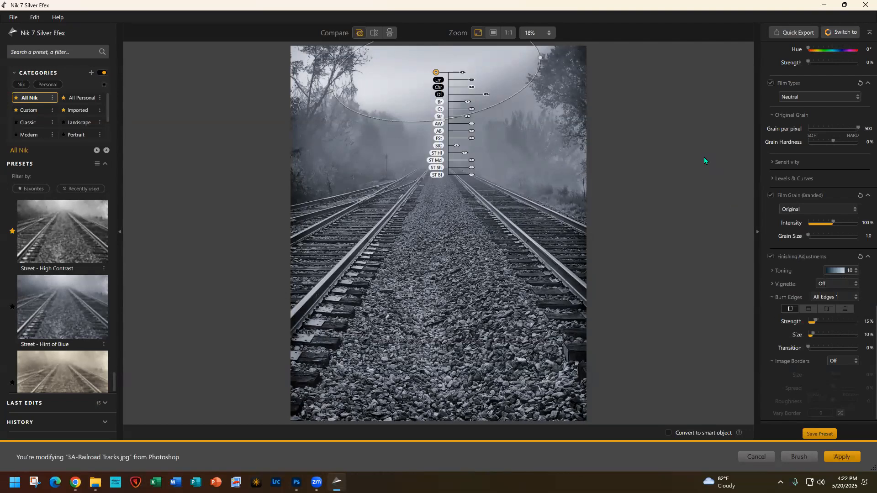
# Step: Apply the Silver Efex conversion to the railroad photo and toggle its layer to compare it with the color original
pyautogui.click(837, 457)
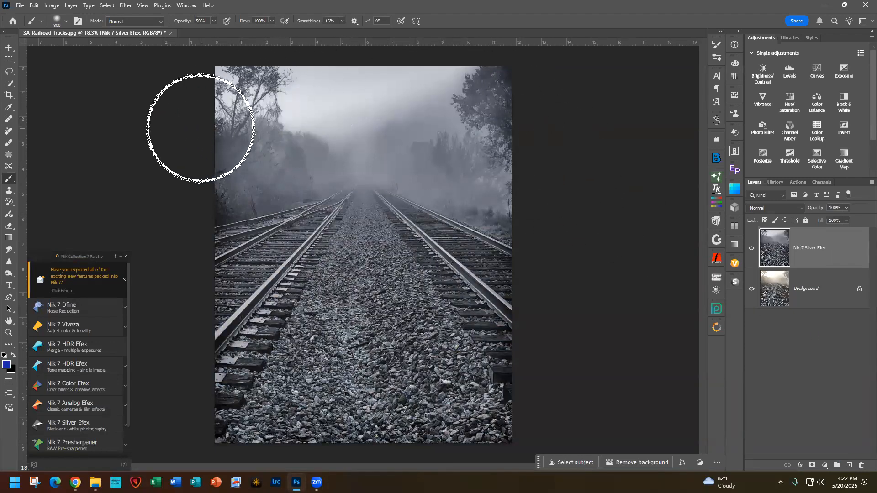
pyautogui.click(751, 249)
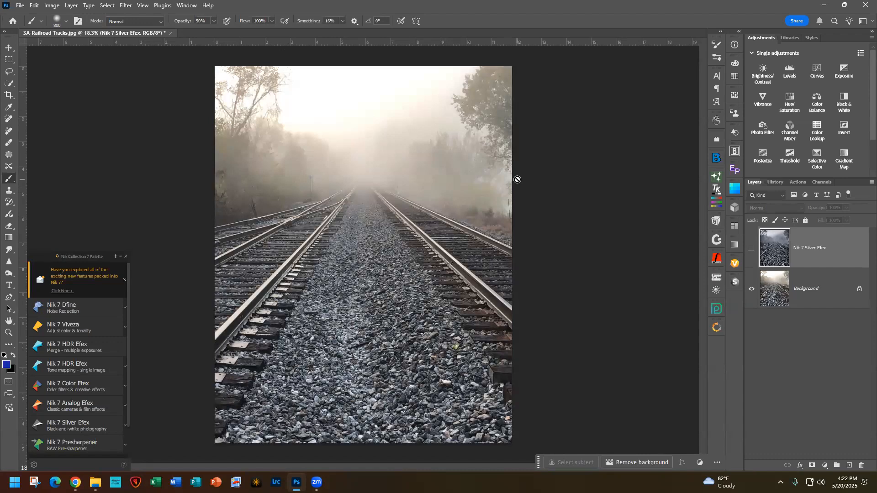
pyautogui.click(751, 249)
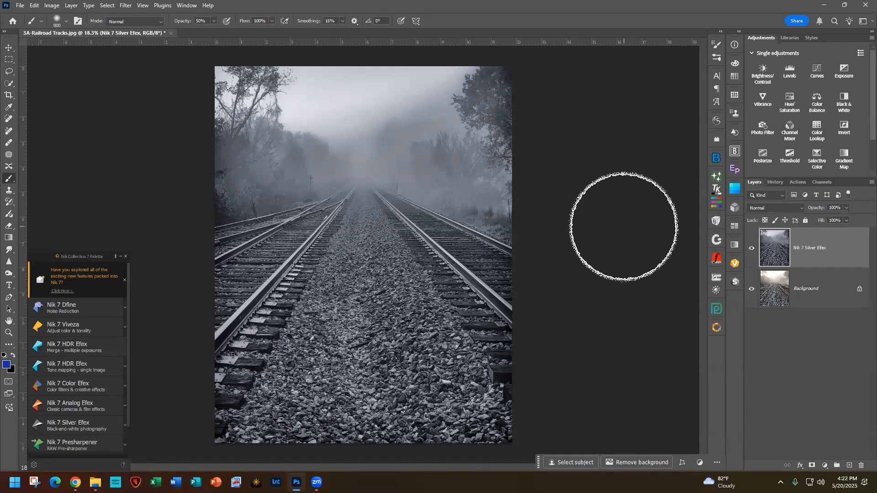
# Step: Close the railroad tracks file without saving the changes
pyautogui.click(170, 33)
pyautogui.click(433, 178)
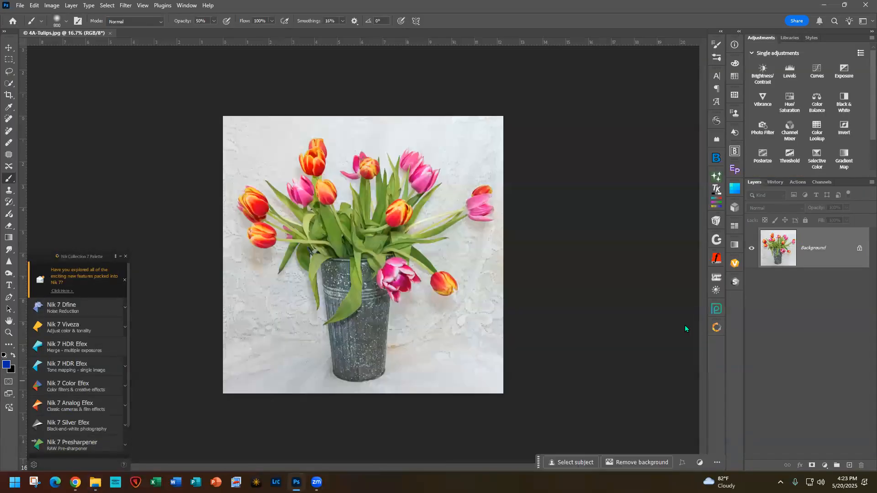
# Step: Open the tulips photo in Nik 7 Silver Efex
pyautogui.hotkey('ctrl', '+')
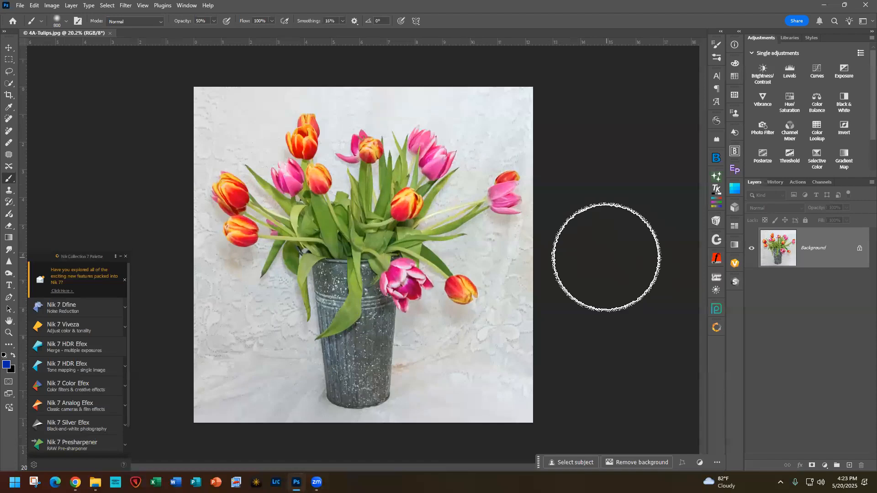
pyautogui.hotkey('ctrl', '-')
pyautogui.scroll(1, 606, 257)
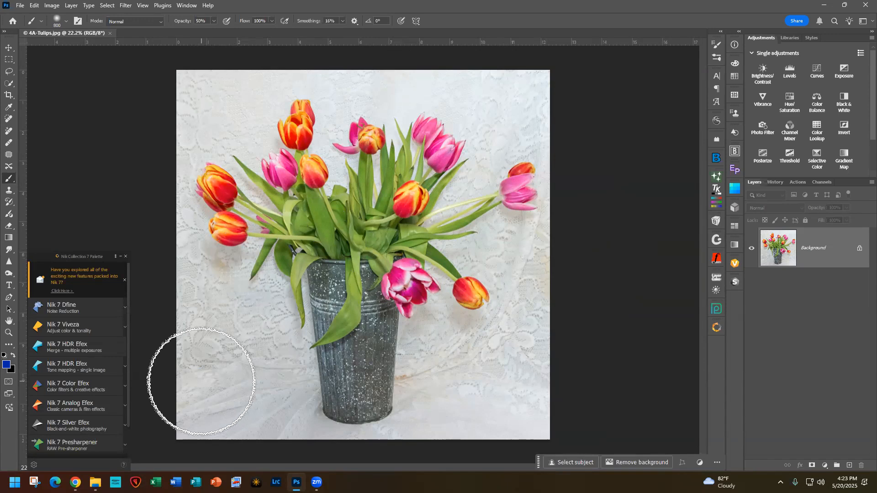
pyautogui.click(79, 427)
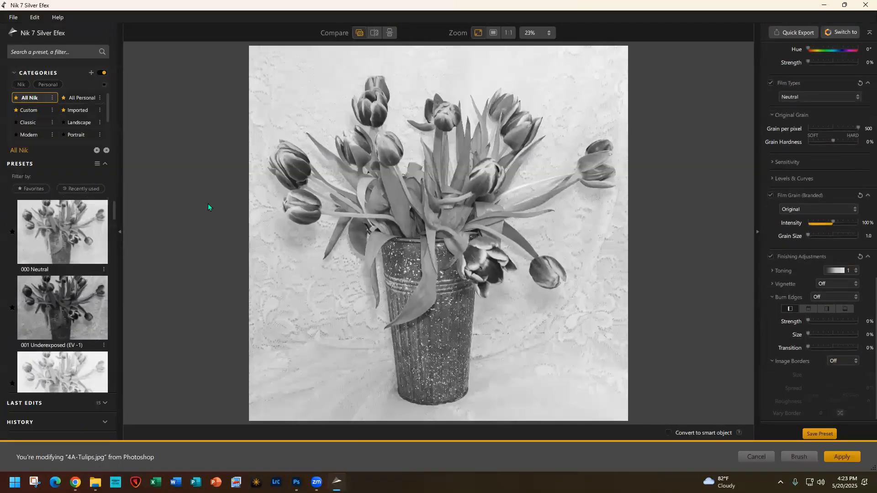
# Step: Browse the Modern presets and apply 043 More Silver to the tulips photo
pyautogui.click(34, 135)
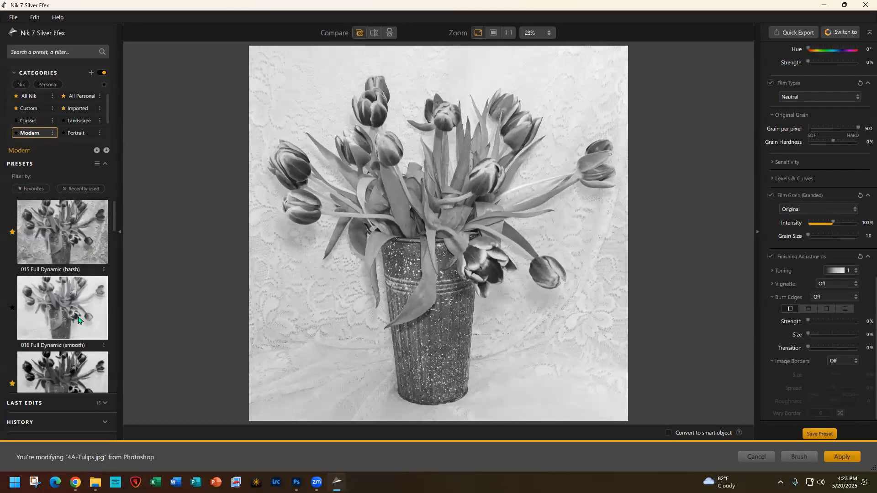
pyautogui.scroll(-15, 78, 319)
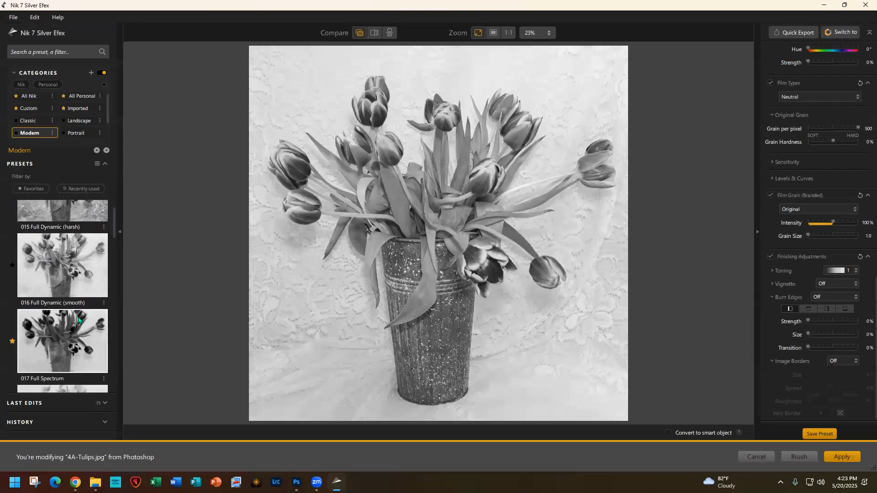
pyautogui.scroll(-10, 78, 319)
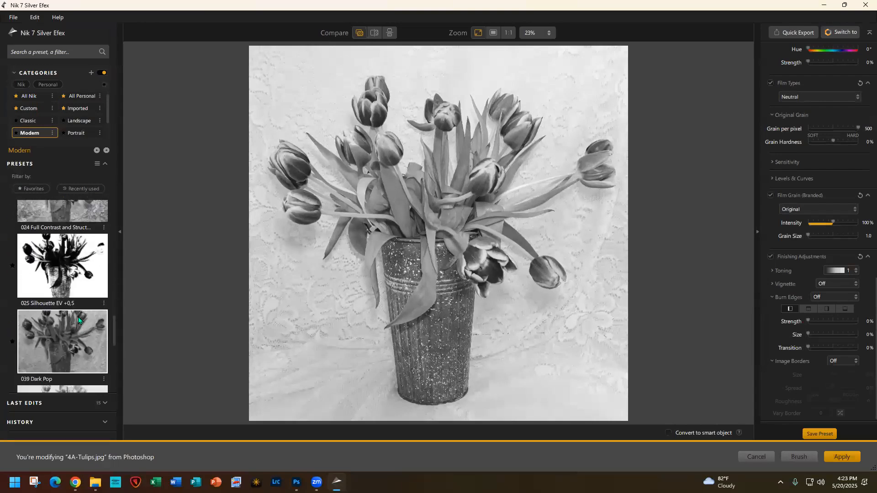
pyautogui.scroll(2, 78, 319)
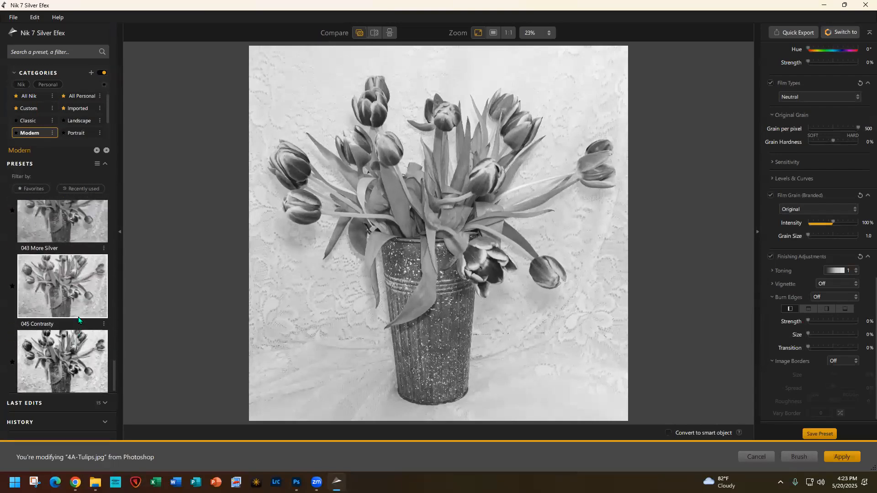
pyautogui.click(59, 216)
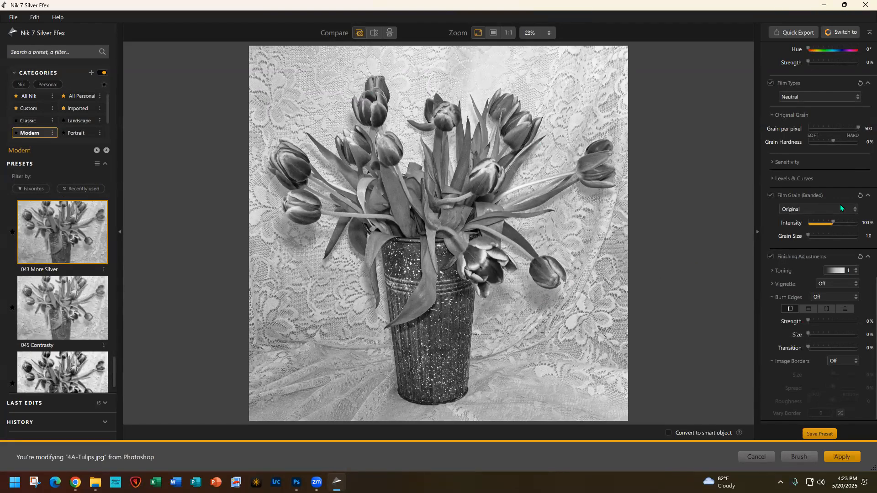
# Step: Set Amplify Whites to 23% and the structure Shadows to 26%, and apply the conversion to the tulips photo
pyautogui.scroll(10, 834, 253)
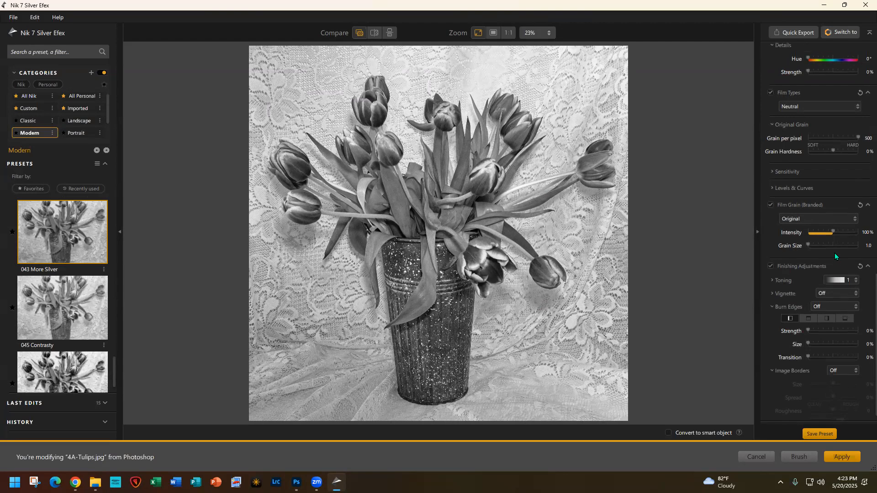
pyautogui.scroll(5, 834, 255)
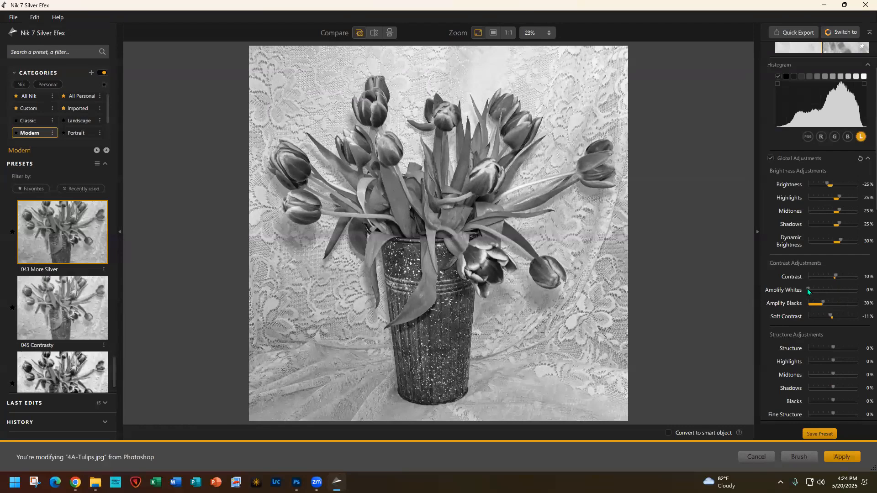
pyautogui.moveTo(807, 288); pyautogui.dragTo(824, 287)
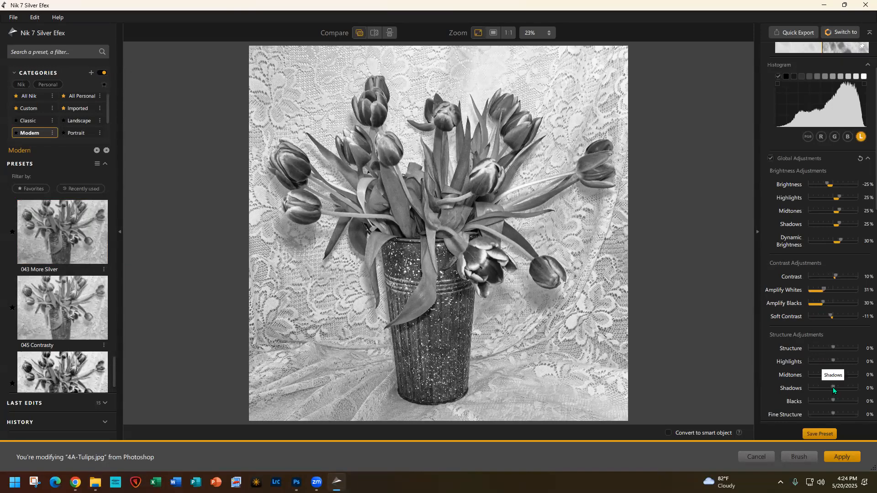
pyautogui.moveTo(832, 387); pyautogui.dragTo(839, 388)
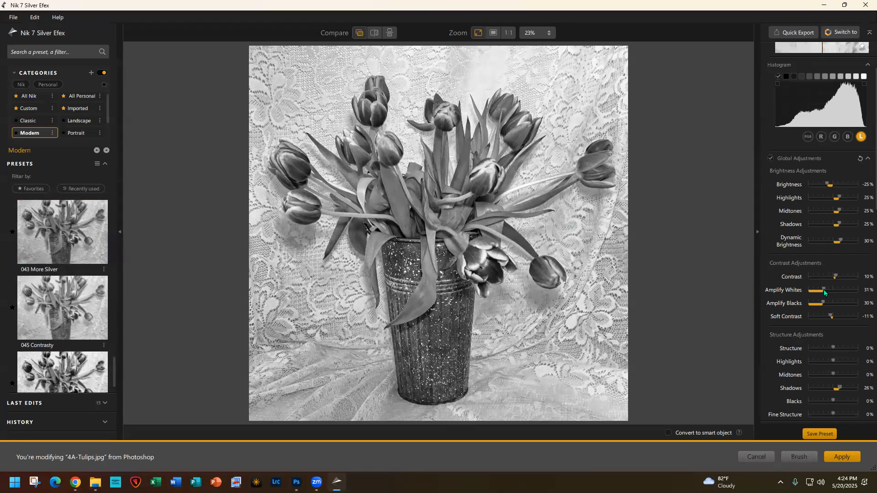
pyautogui.moveTo(823, 289); pyautogui.dragTo(821, 289)
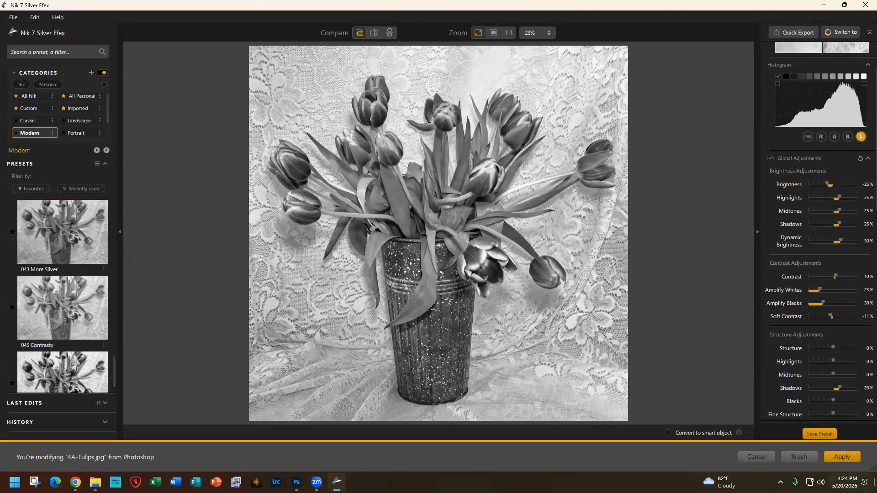
pyautogui.click(842, 458)
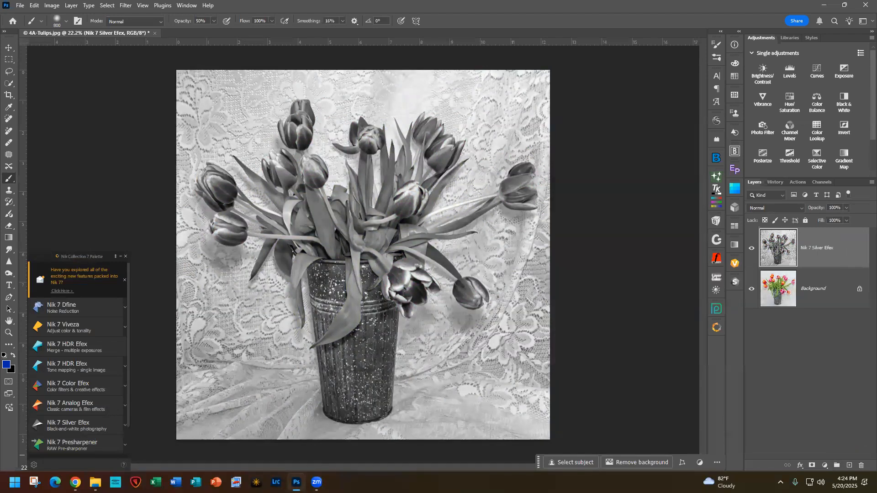
# Step: Lower the Nik 7 Silver Efex layer's opacity to 72%
pyautogui.click(847, 207)
pyautogui.moveTo(847, 220); pyautogui.dragTo(835, 220)
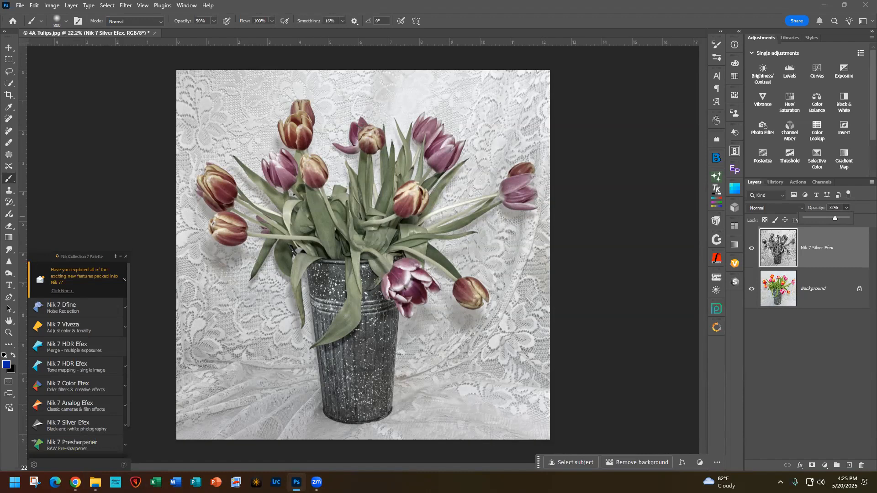
# Step: Place the 4B-Grunge Brush Strokes texture over the tulips and stretch both sides to fill the canvas
pyautogui.moveTo(876, 228); pyautogui.dragTo(348, 232)
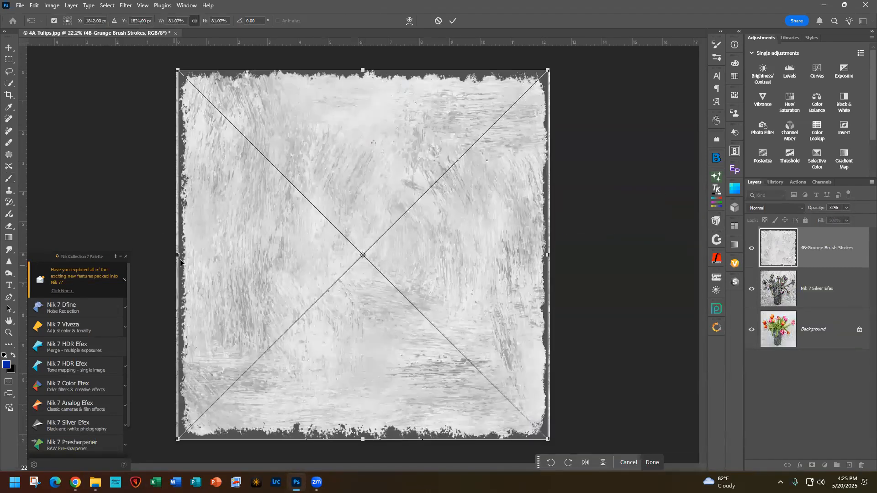
pyautogui.moveTo(177, 256); pyautogui.dragTo(175, 255)
pyautogui.moveTo(548, 258); pyautogui.dragTo(550, 255)
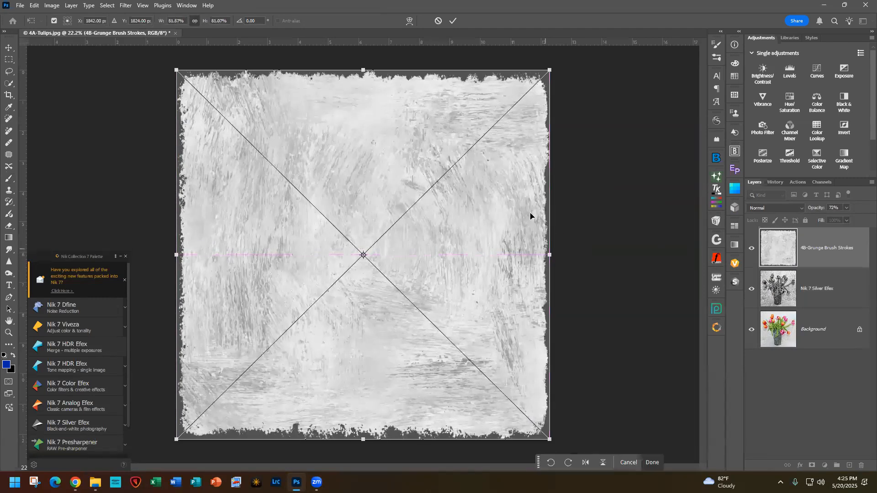
pyautogui.click(452, 21)
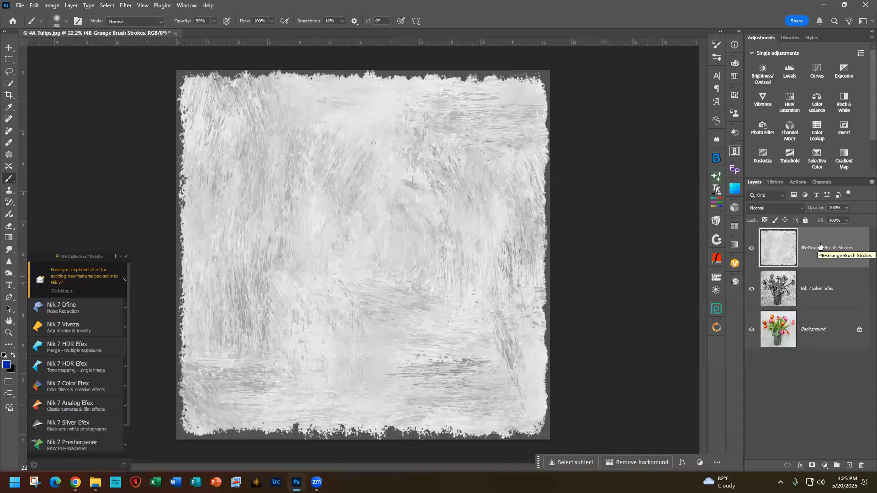
# Step: Blend the 4B-Grunge Brush Strokes layer in Multiply mode at 75% opacity
pyautogui.click(766, 208)
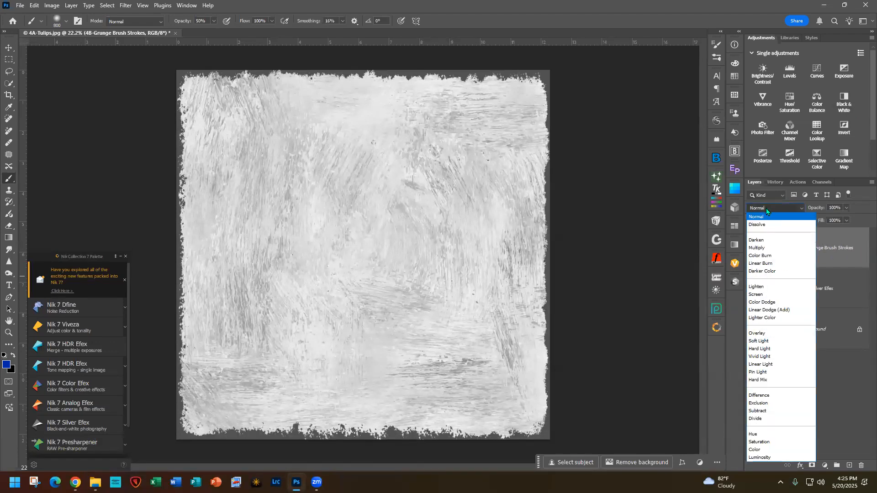
pyautogui.click(761, 248)
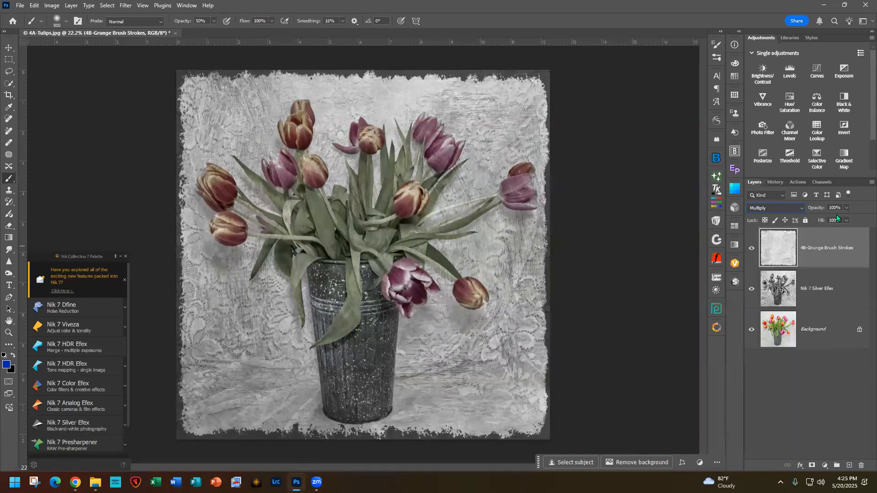
pyautogui.click(847, 207)
pyautogui.moveTo(848, 219); pyautogui.dragTo(837, 219)
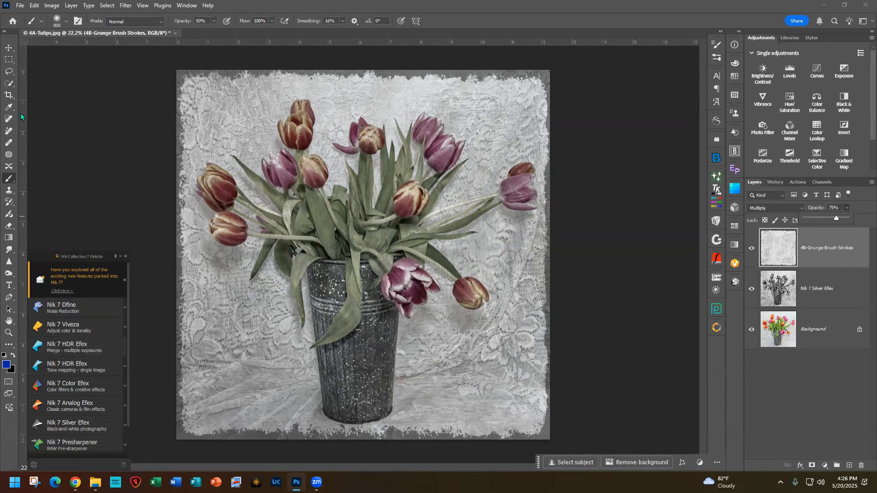
# Step: Add a Black & White adjustment layer with the Default preset and clip it to the grunge texture layer
pyautogui.press('v')
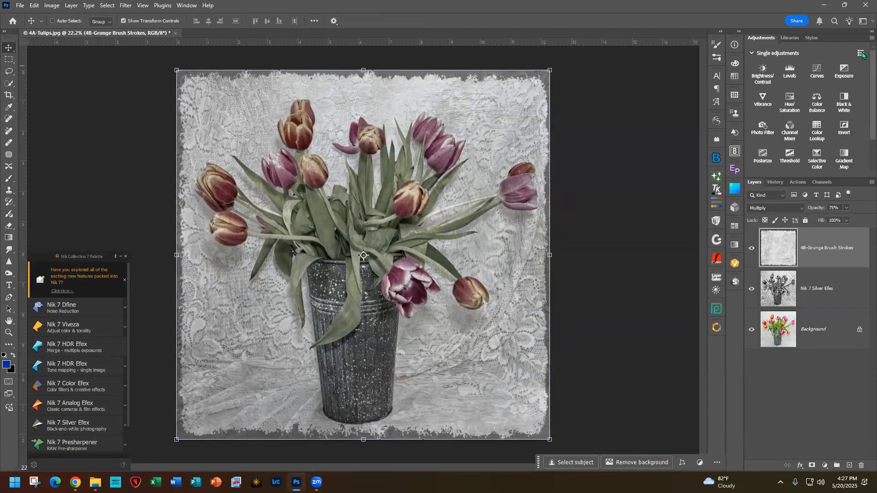
pyautogui.click(845, 102)
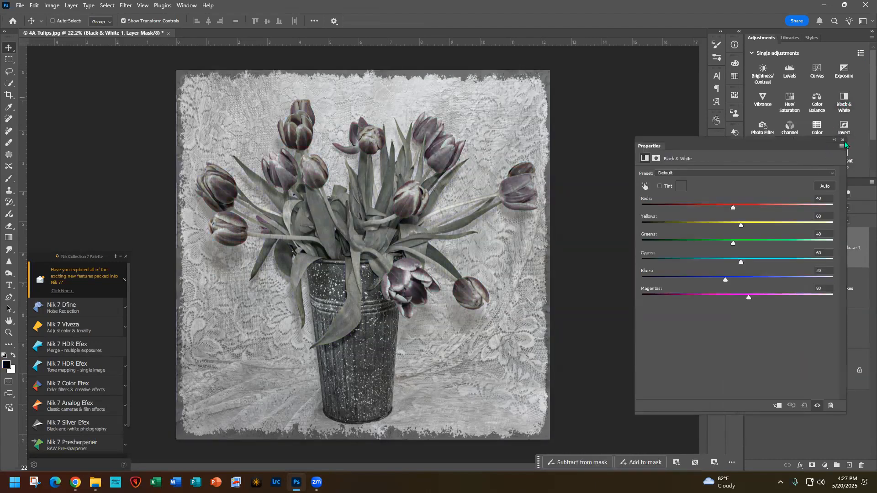
pyautogui.click(842, 139)
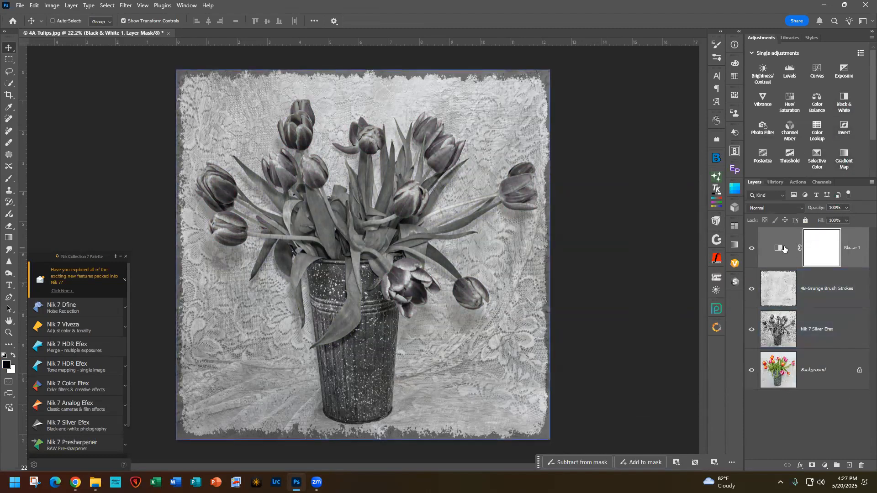
pyautogui.click(851, 275)
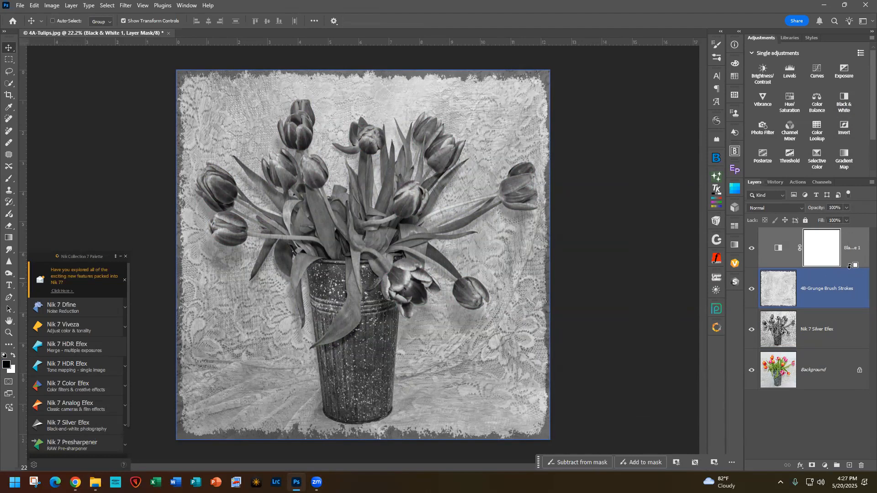
pyautogui.keyDown('alt'); pyautogui.click(849, 266); pyautogui.keyUp('alt')
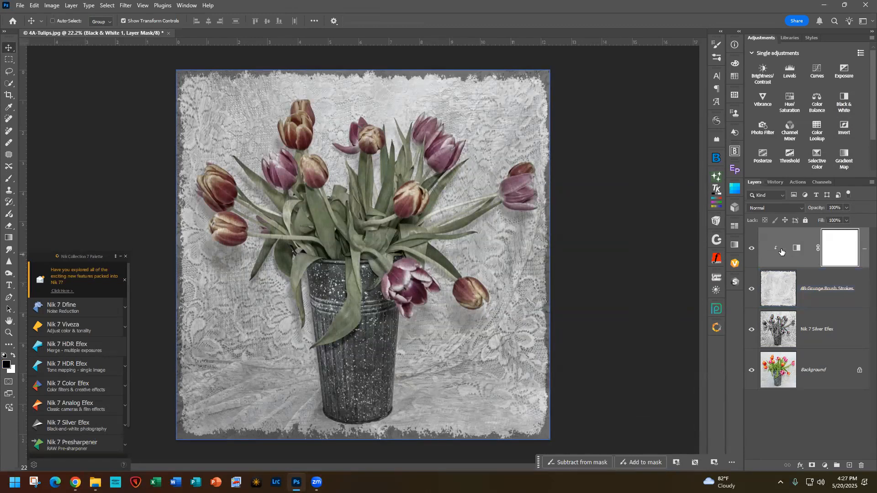
pyautogui.click(777, 280)
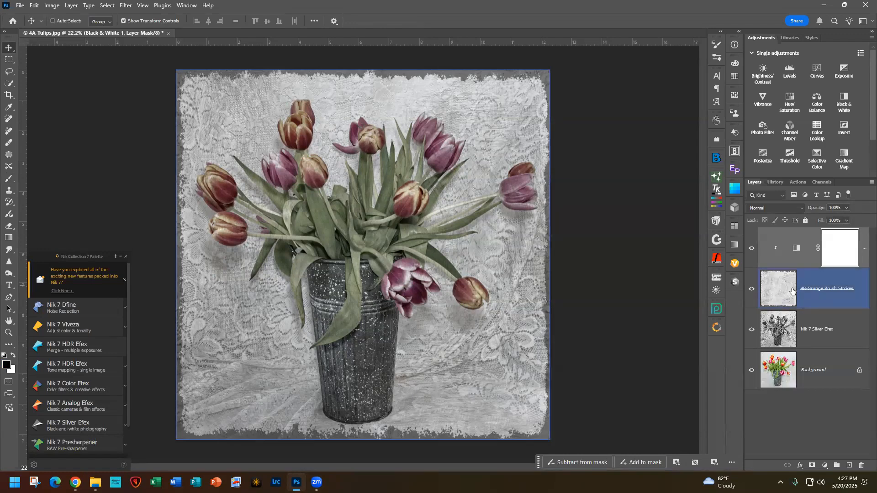
pyautogui.click(802, 340)
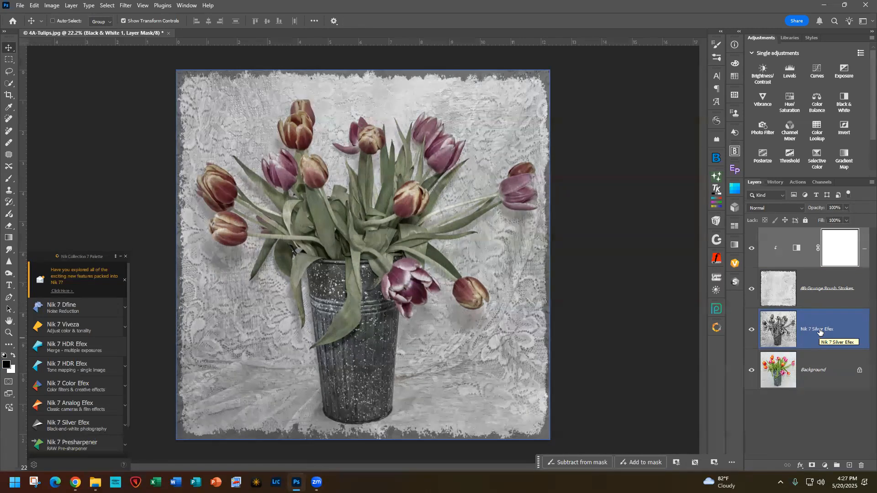
# Step: Close the tulips file without saving the changes
pyautogui.click(169, 33)
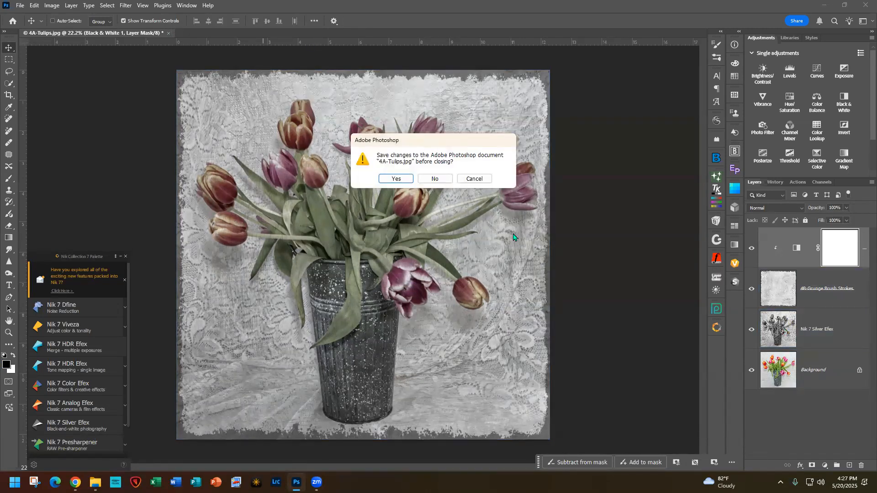
pyautogui.click(435, 179)
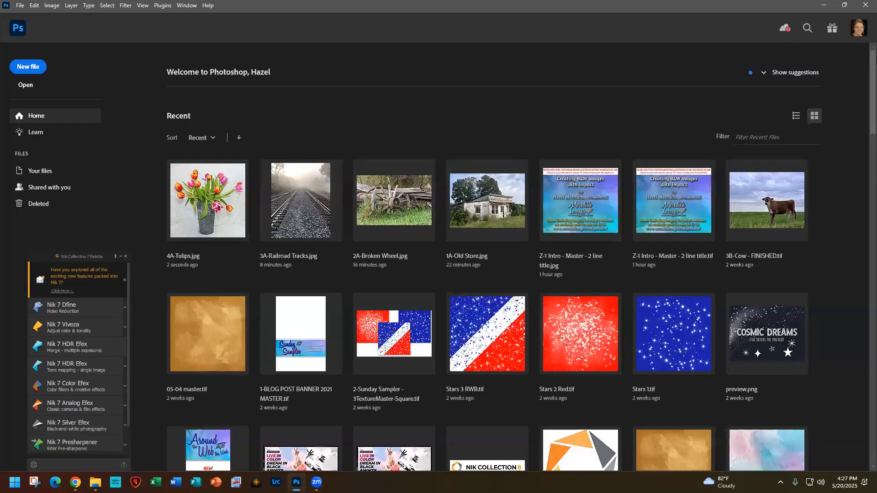
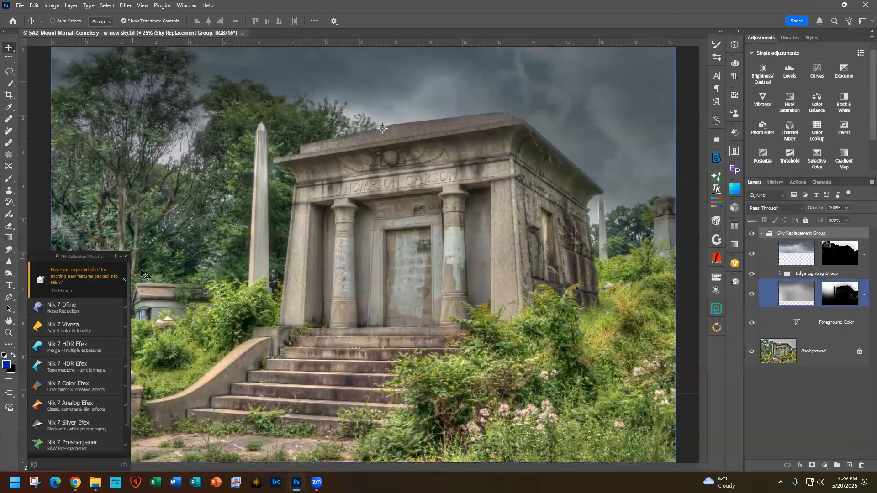
# Step: Compare the cemetery photo with and without the layers above the Background
pyautogui.scroll(-1, 404, 343)
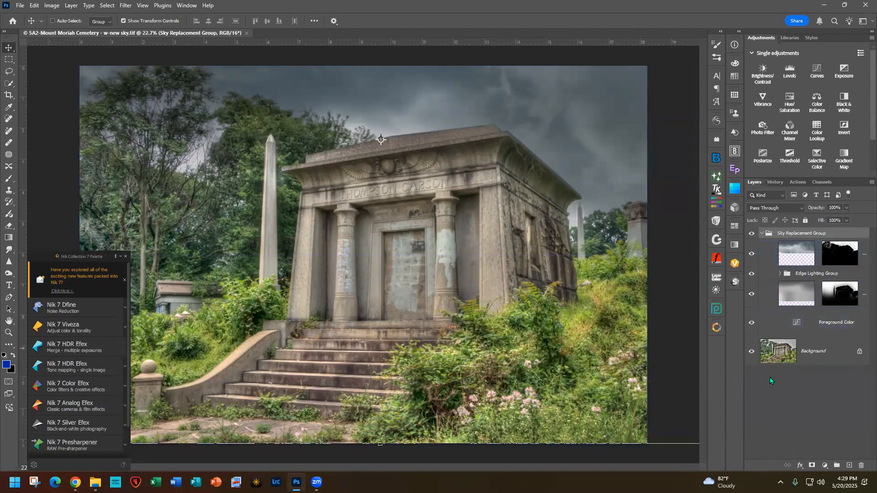
pyautogui.keyDown('alt'); pyautogui.click(752, 355); pyautogui.keyUp('alt')
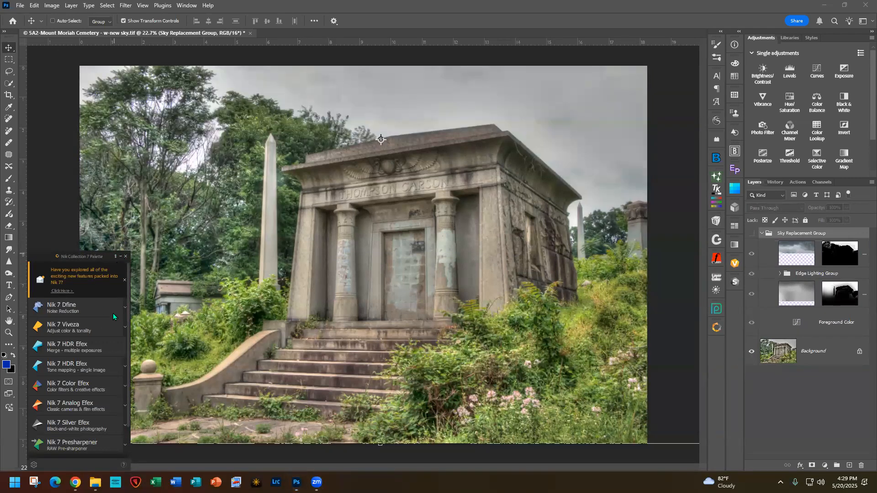
pyautogui.click(120, 256)
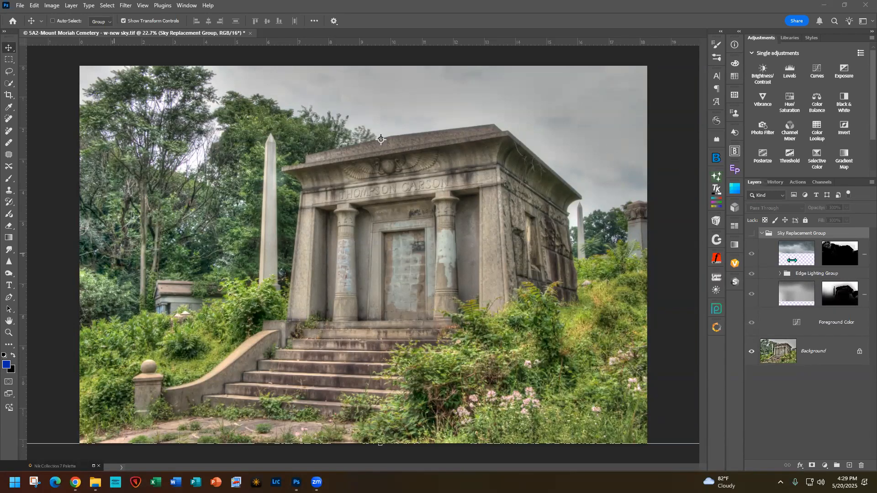
pyautogui.click(752, 234)
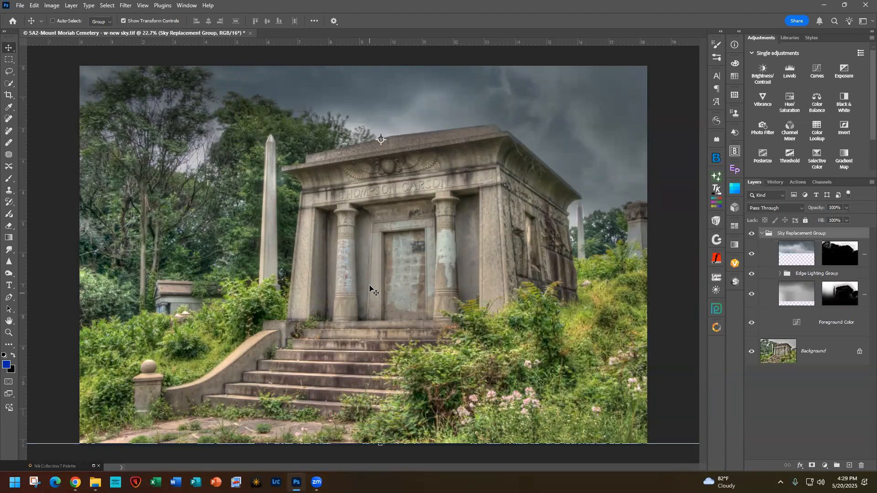
# Step: Open the cemetery photo in Nik 7 Silver Efex and apply the Portrait preset 038 Dark Glow
pyautogui.click(93, 467)
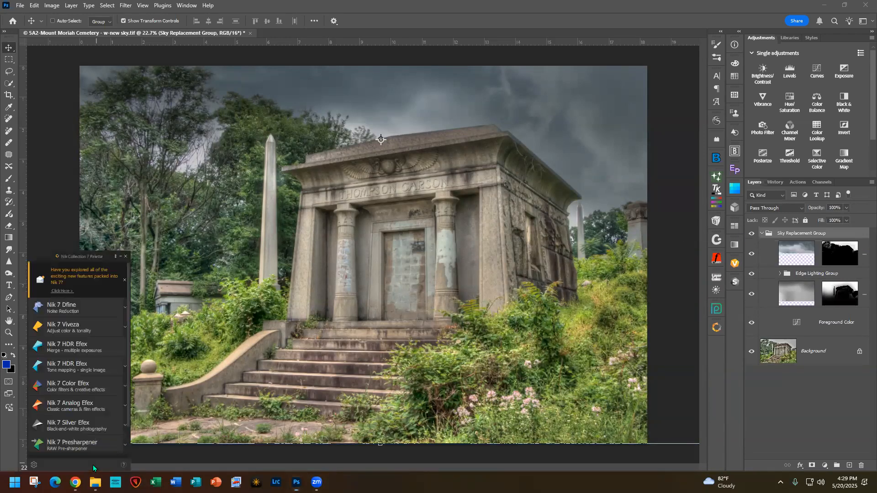
pyautogui.click(59, 423)
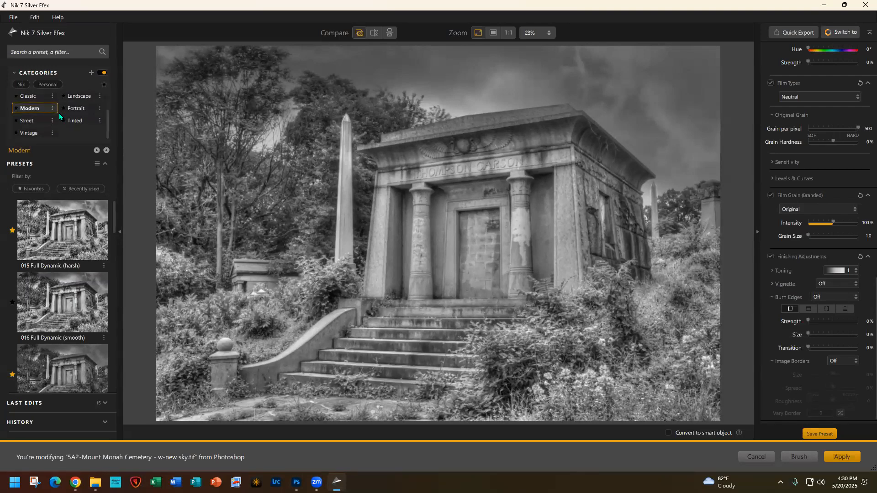
pyautogui.scroll(2, 59, 114)
pyautogui.click(81, 136)
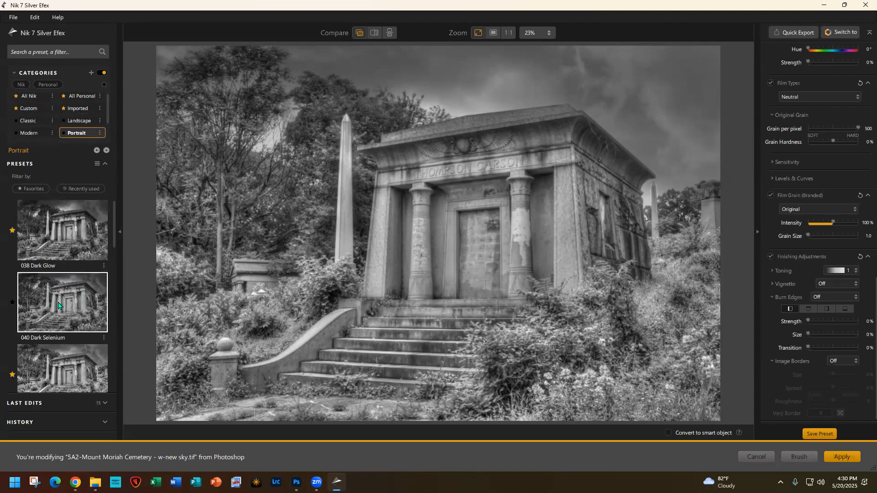
pyautogui.click(62, 231)
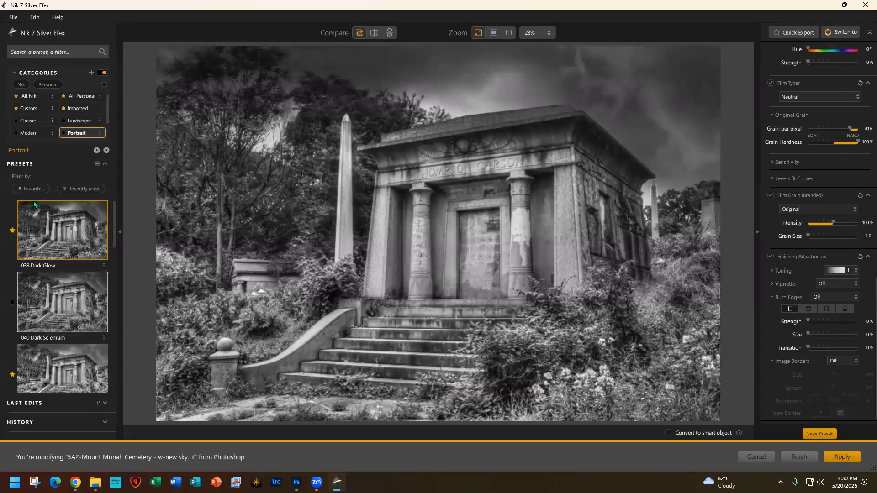
# Step: Filter the All Nik presets to favorites, try 017 Full Spectrum, and settle on 038 Dark Glow
pyautogui.click(26, 96)
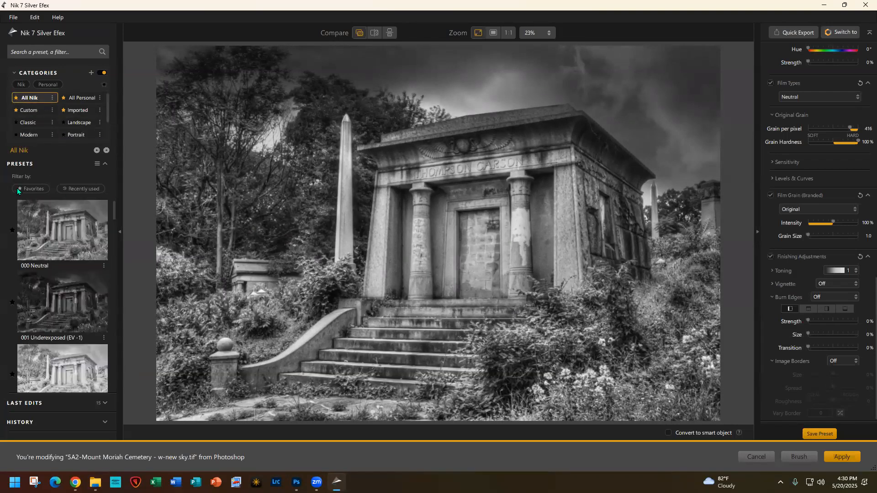
pyautogui.click(26, 191)
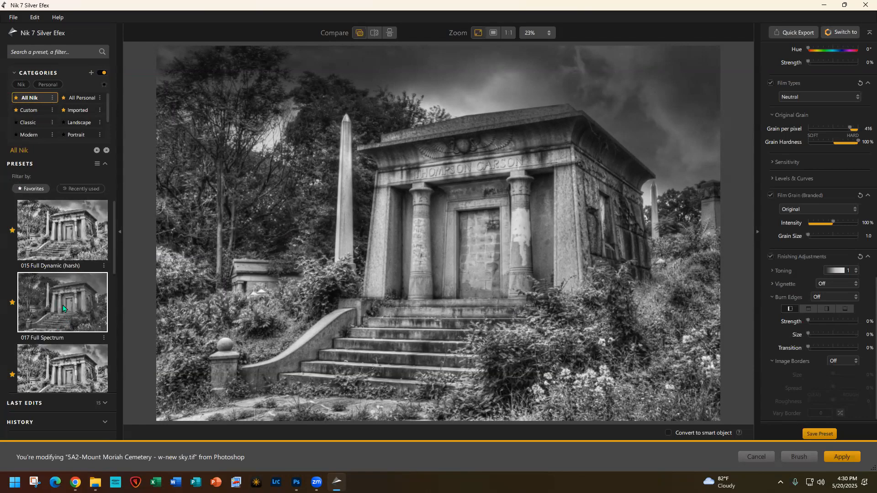
pyautogui.click(62, 308)
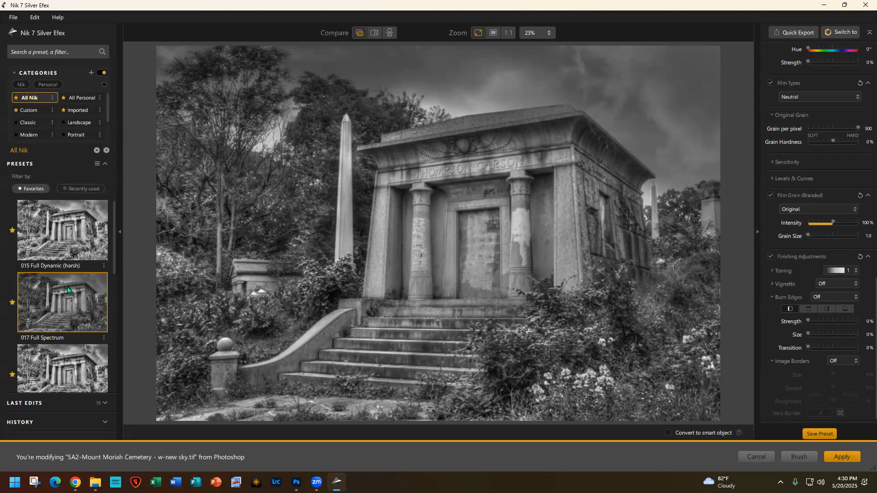
pyautogui.scroll(-4, 61, 289)
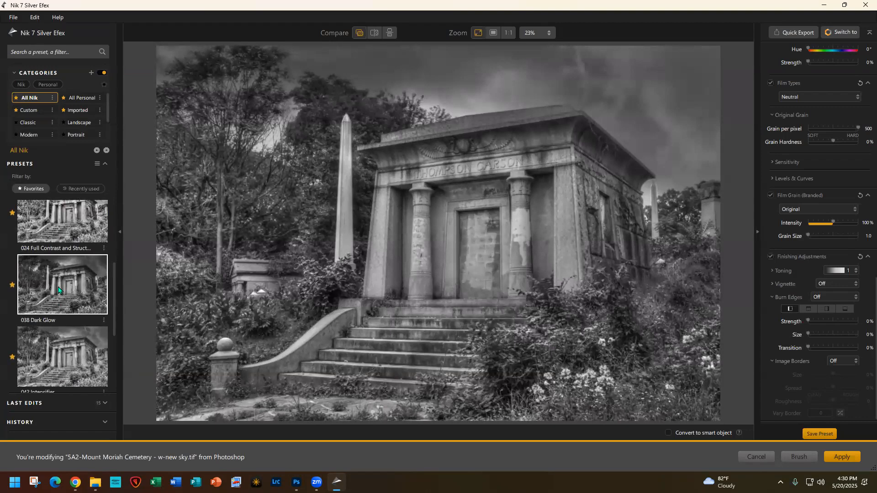
pyautogui.click(58, 290)
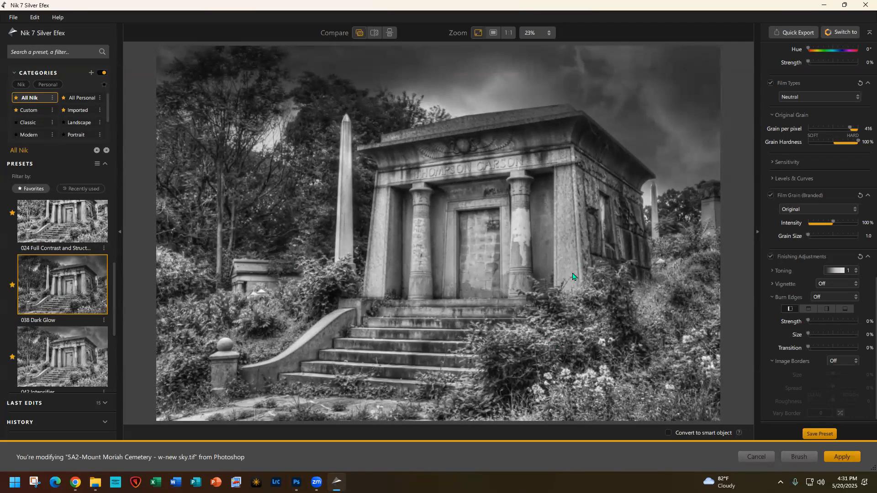
# Step: Raise the global Structure to 16% and brightness Highlights to 63%, and apply the Silver Efex conversion
pyautogui.scroll(2, 807, 221)
pyautogui.scroll(10, 807, 280)
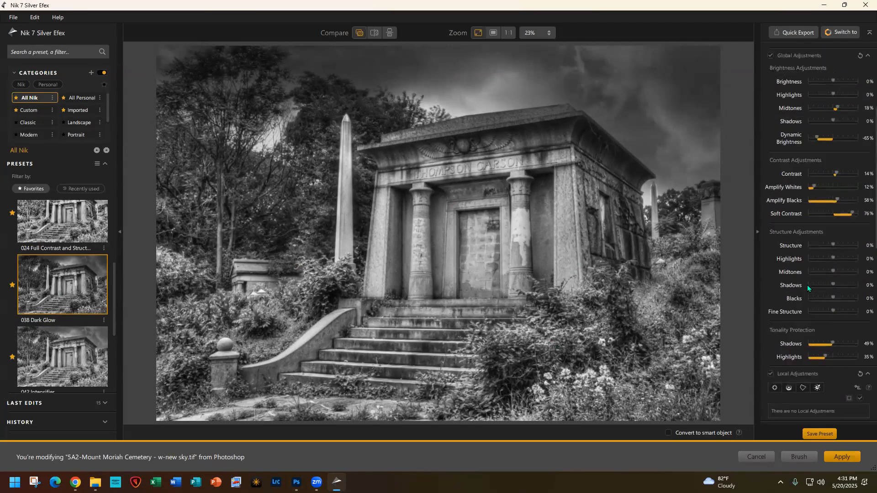
pyautogui.scroll(-1, 807, 284)
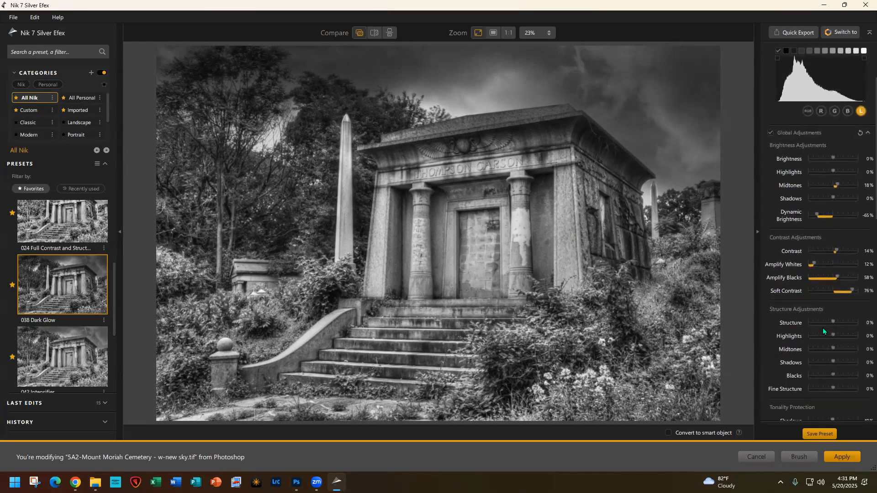
pyautogui.moveTo(832, 323); pyautogui.dragTo(837, 321)
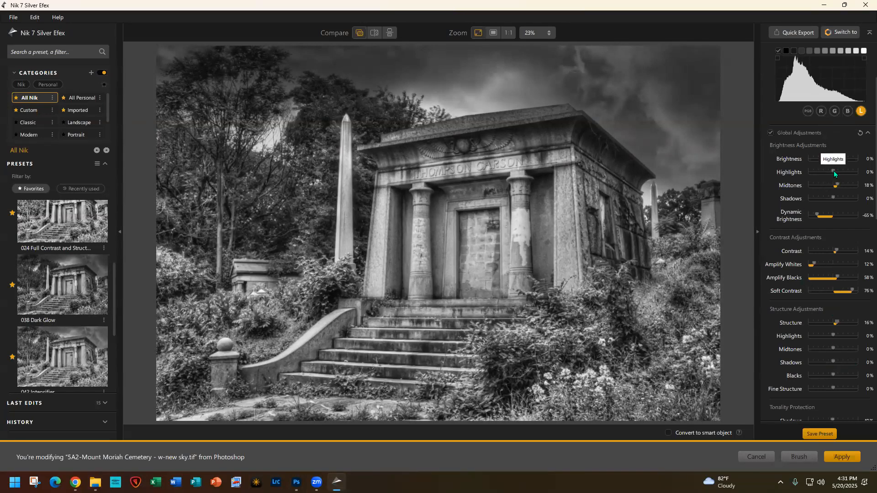
pyautogui.moveTo(833, 171); pyautogui.dragTo(848, 172)
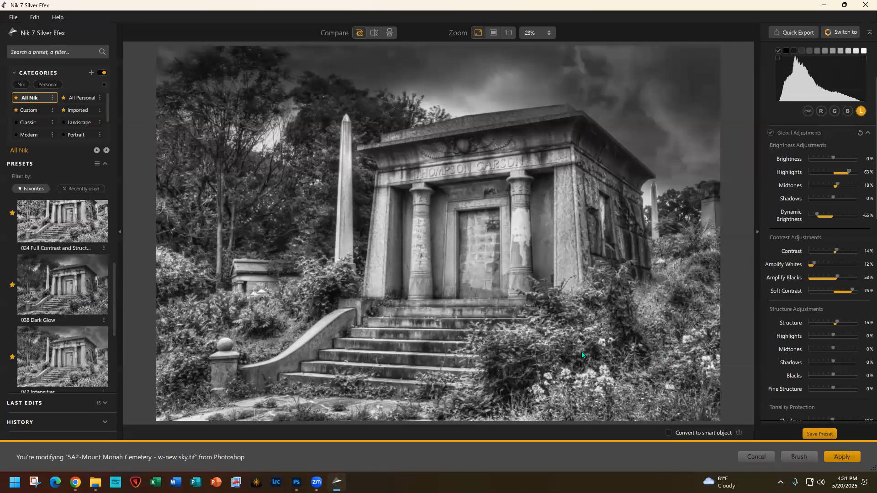
pyautogui.click(843, 456)
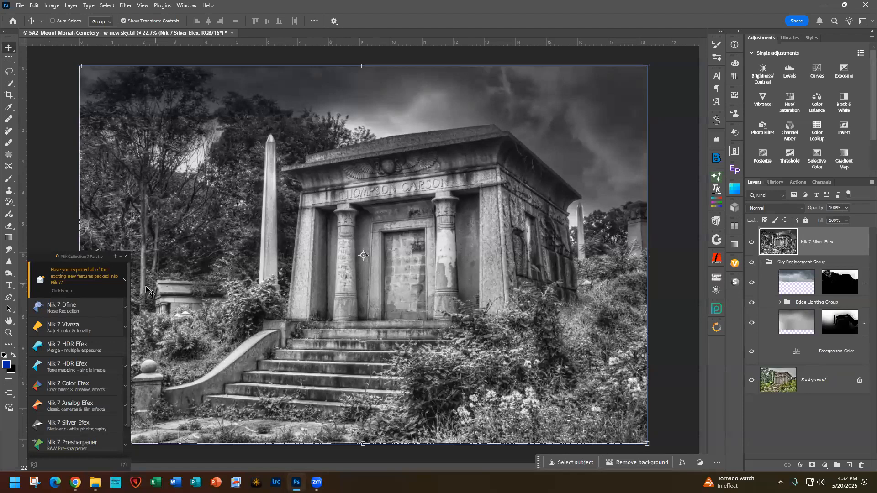
# Step: Close the Mount Moriah Cemetery file without saving the changes
pyautogui.click(232, 34)
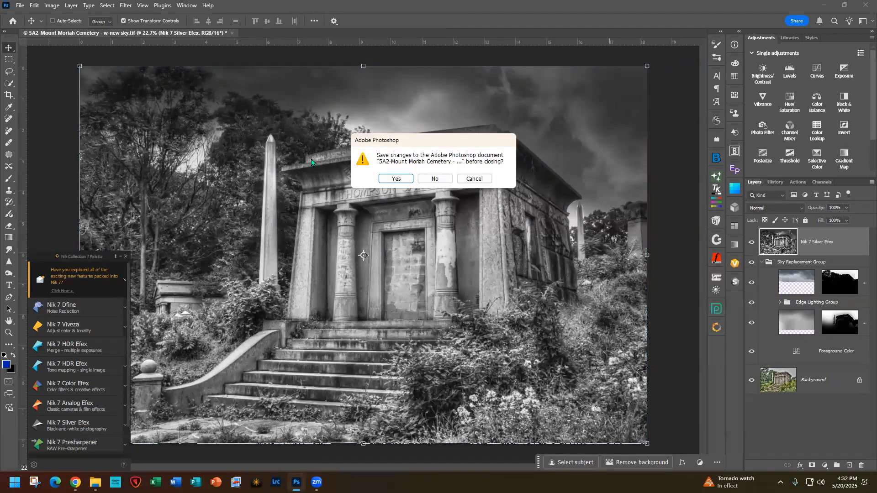
pyautogui.click(436, 179)
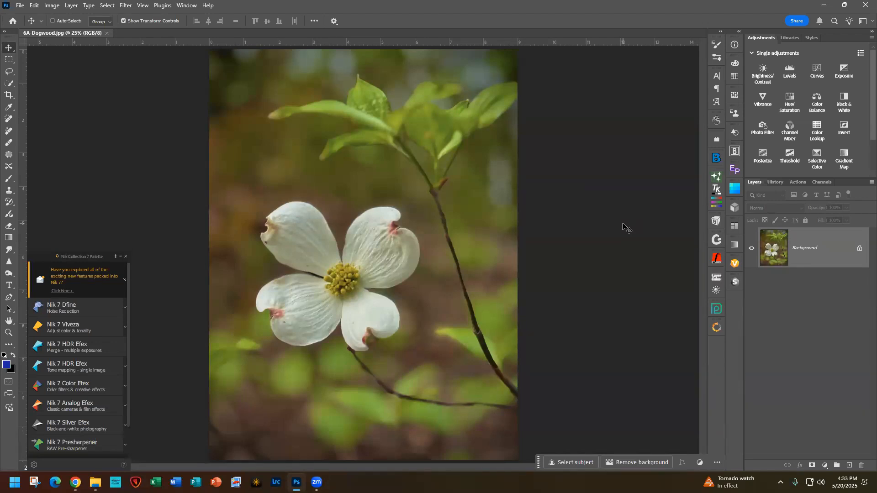
# Step: Add a Black & White adjustment layer to the dogwood photo with Yellows 67, Greens -25 and Reds 6
pyautogui.click(120, 256)
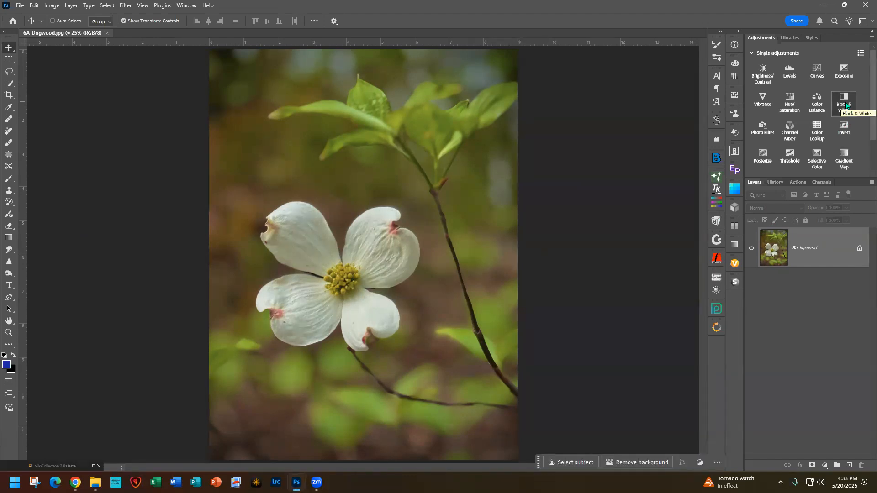
pyautogui.click(832, 113)
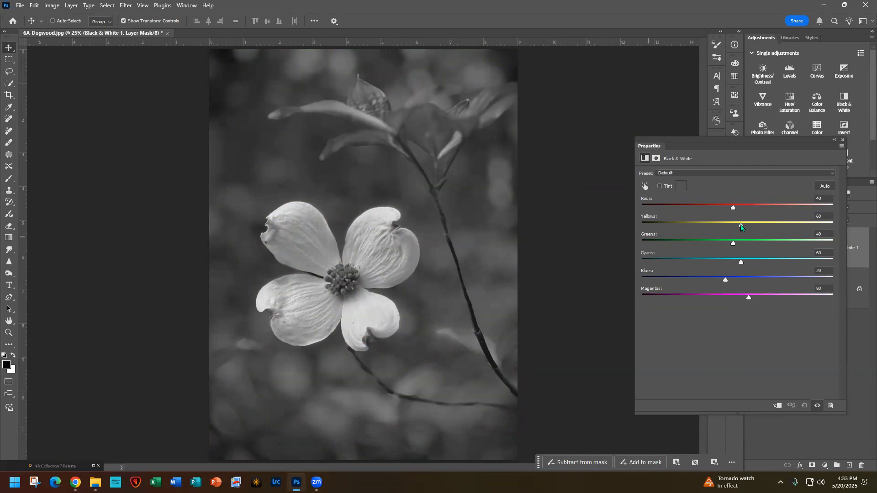
pyautogui.moveTo(741, 226); pyautogui.dragTo(743, 230)
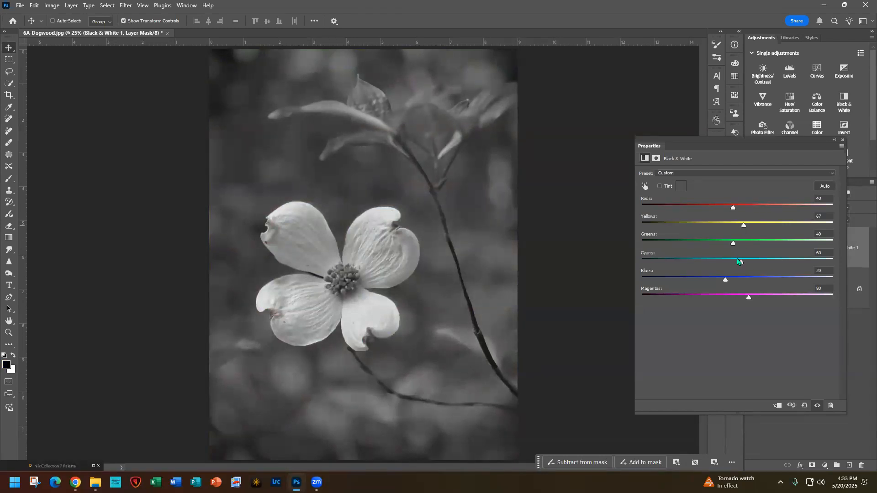
pyautogui.moveTo(733, 246); pyautogui.dragTo(709, 245)
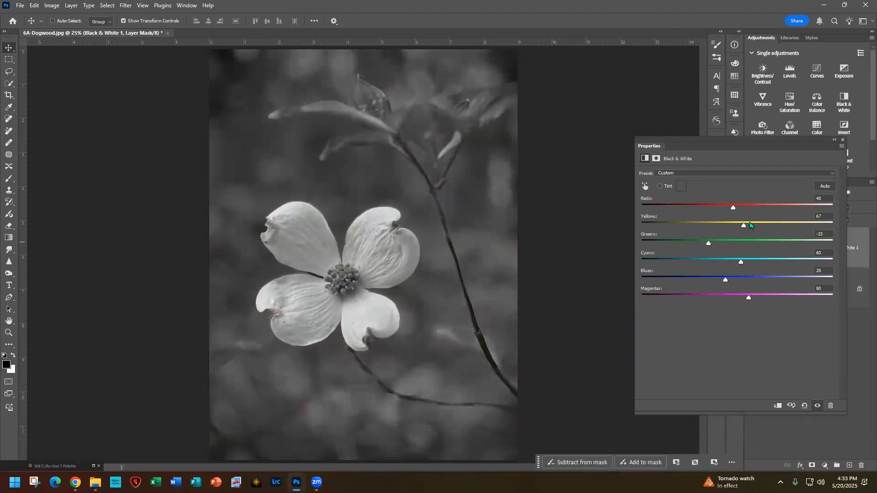
pyautogui.moveTo(731, 208)
pyautogui.mouseDown()
pyautogui.moveTo(712, 208)
pyautogui.moveTo(721, 209)
pyautogui.mouseUp()
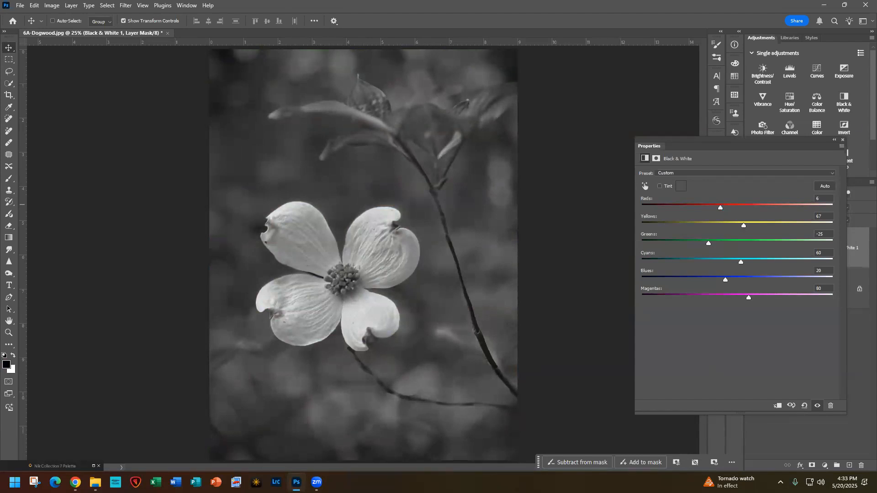
pyautogui.click(842, 140)
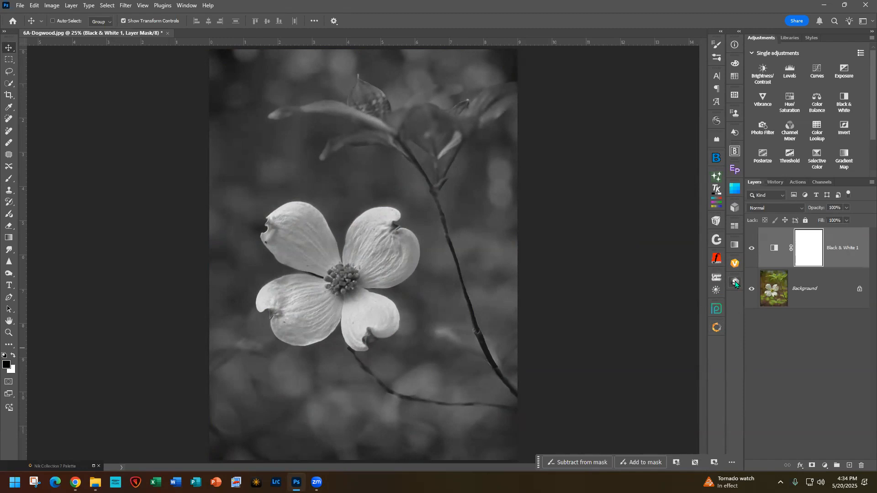
pyautogui.click(715, 327)
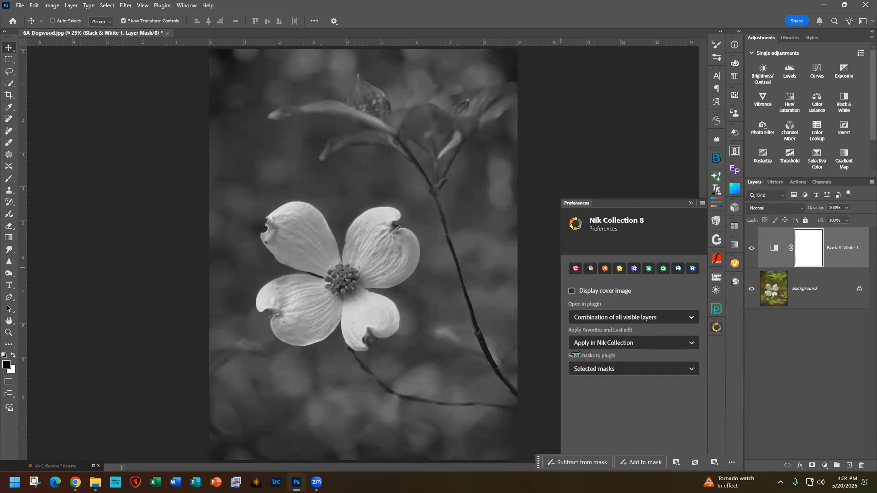
pyautogui.click(590, 268)
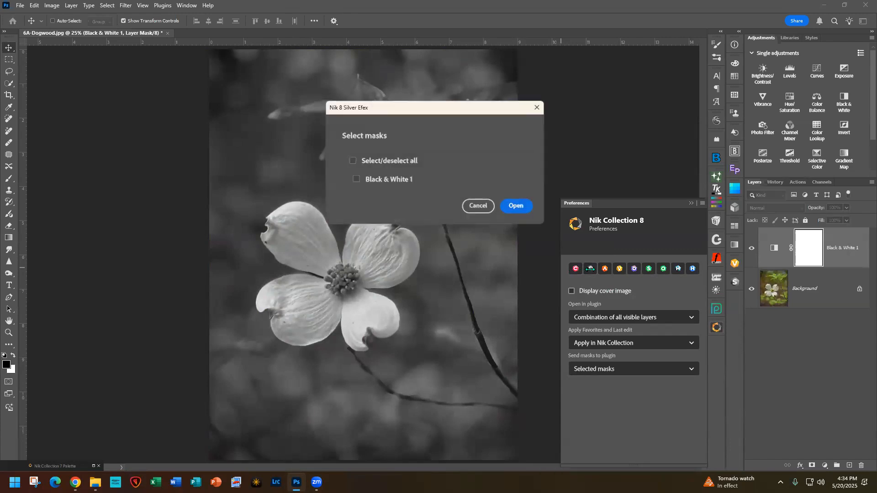
pyautogui.click(475, 209)
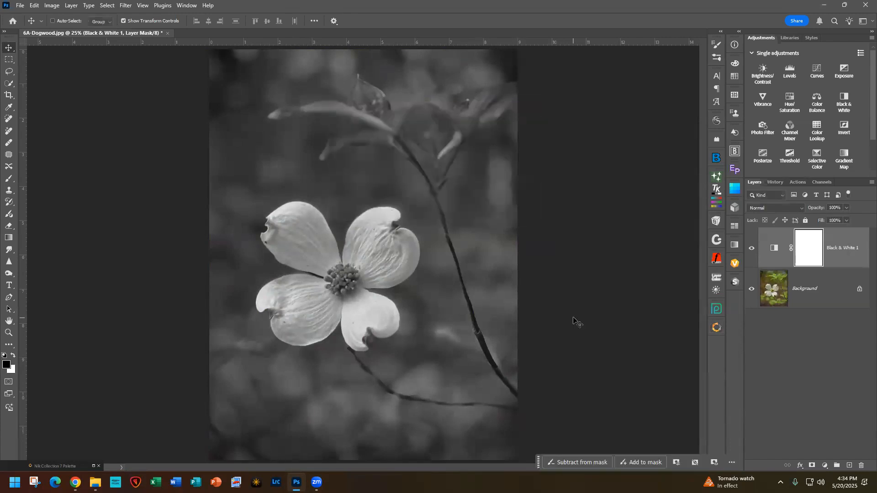
# Step: Check the layer choices for applying filters in the Nik Collection 7 preferences, and leave without changing them
pyautogui.click(716, 327)
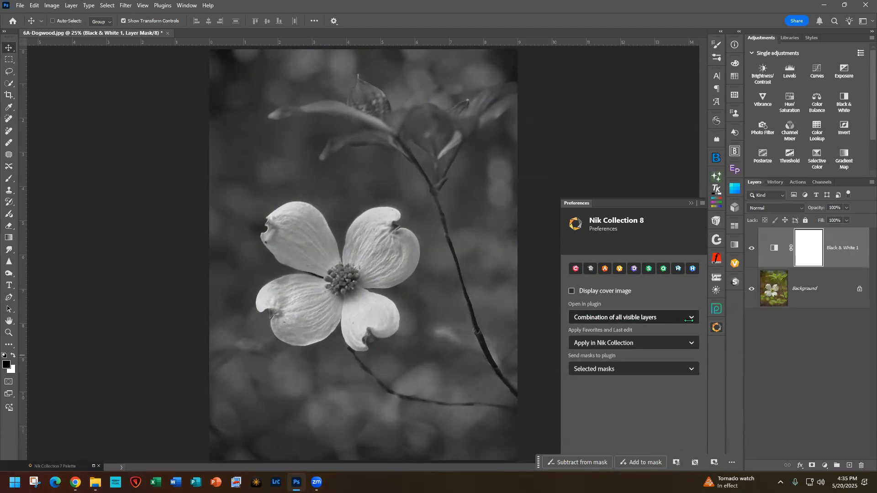
pyautogui.click(93, 466)
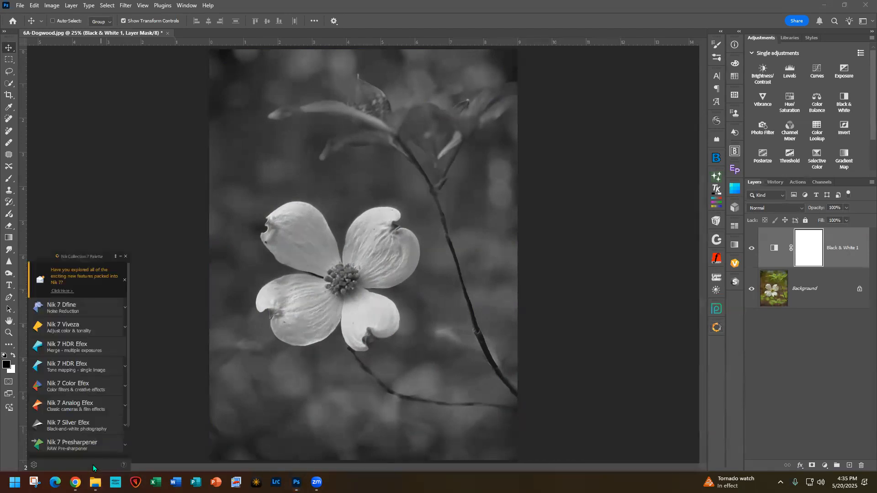
pyautogui.scroll(-2, 99, 440)
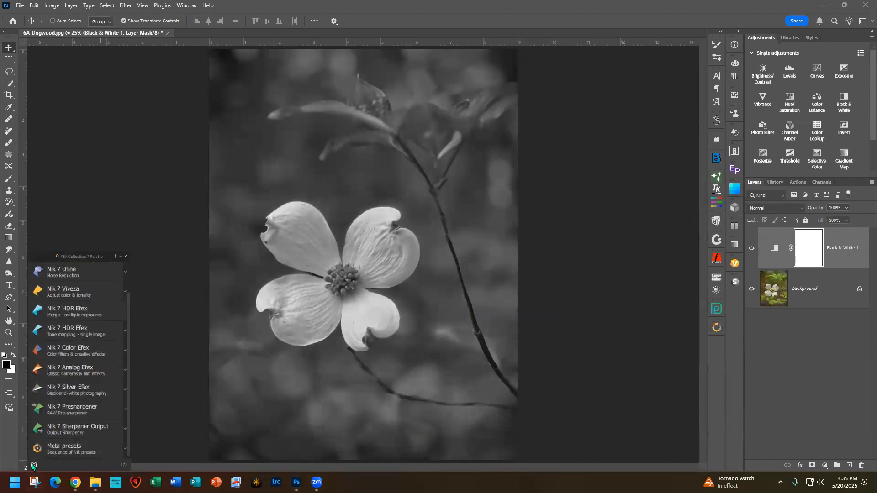
pyautogui.click(33, 466)
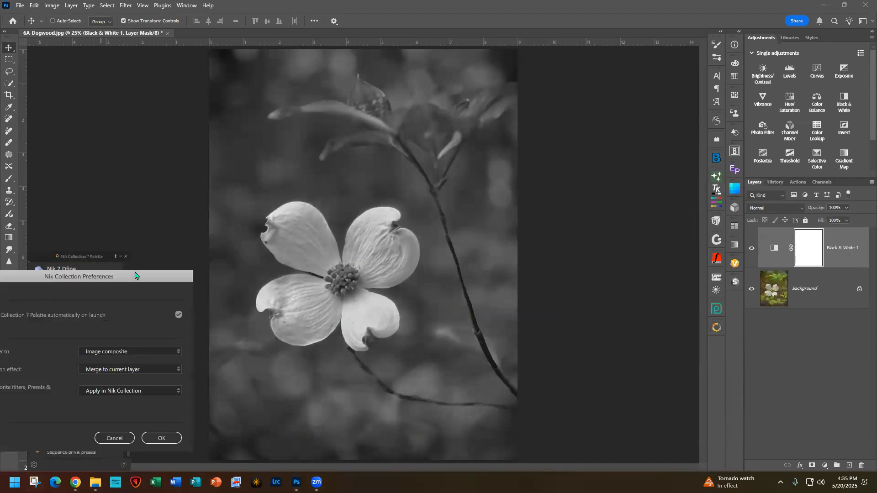
pyautogui.moveTo(134, 276); pyautogui.dragTo(235, 230)
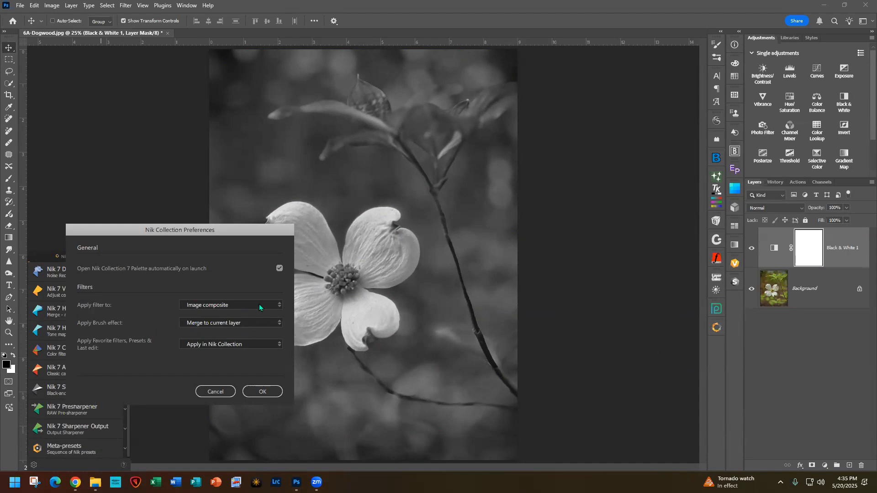
pyautogui.click(277, 306)
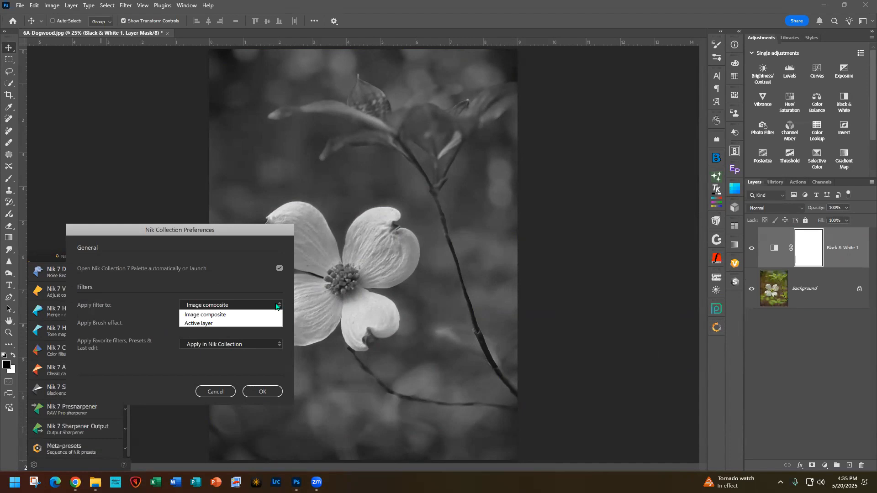
pyautogui.click(206, 392)
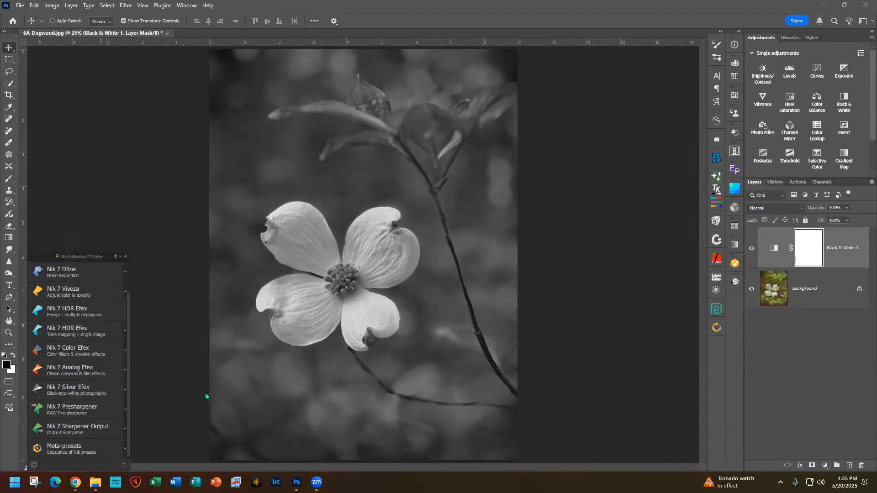
# Step: Set Nik Collection 8 to open the combination of all visible layers in the plugin
pyautogui.click(716, 327)
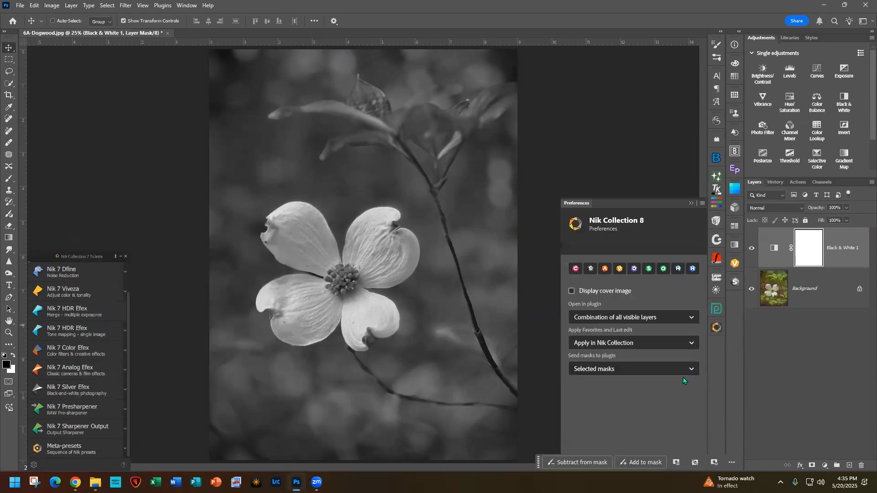
pyautogui.click(612, 317)
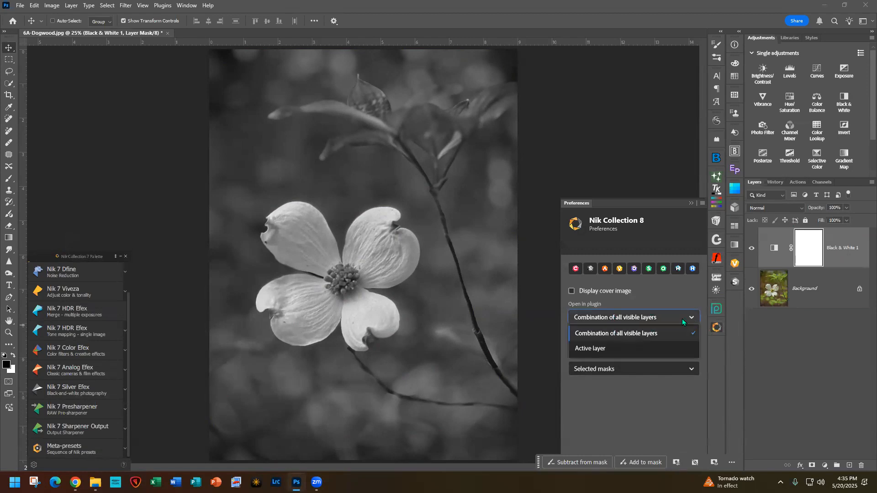
pyautogui.click(615, 334)
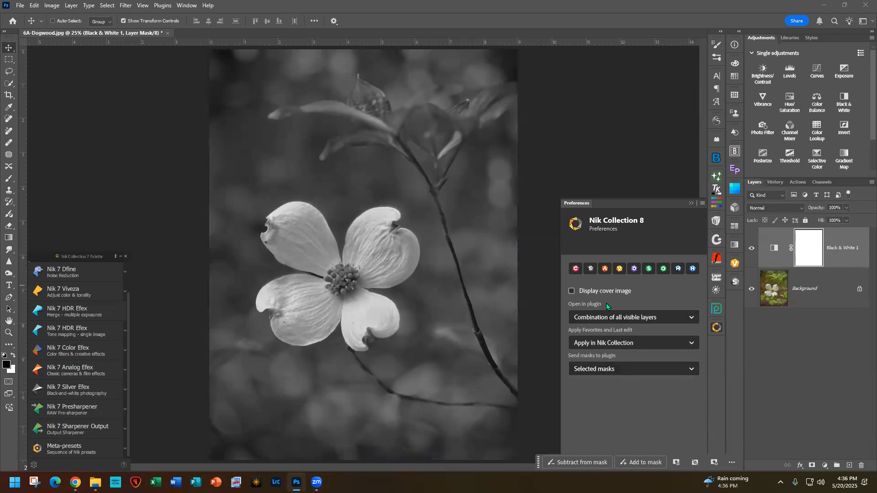
# Step: Open the dogwood image in Nik 8 Silver Efex without sending the Black & White 1 mask
pyautogui.click(590, 270)
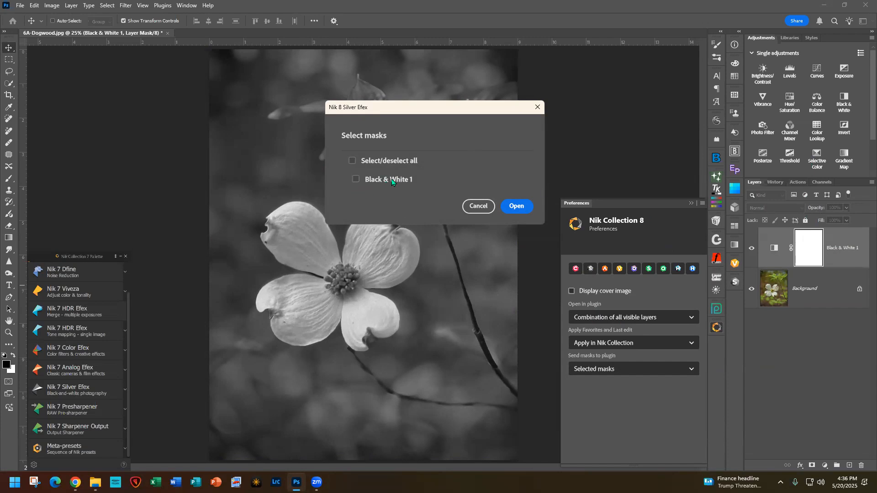
pyautogui.click(356, 179)
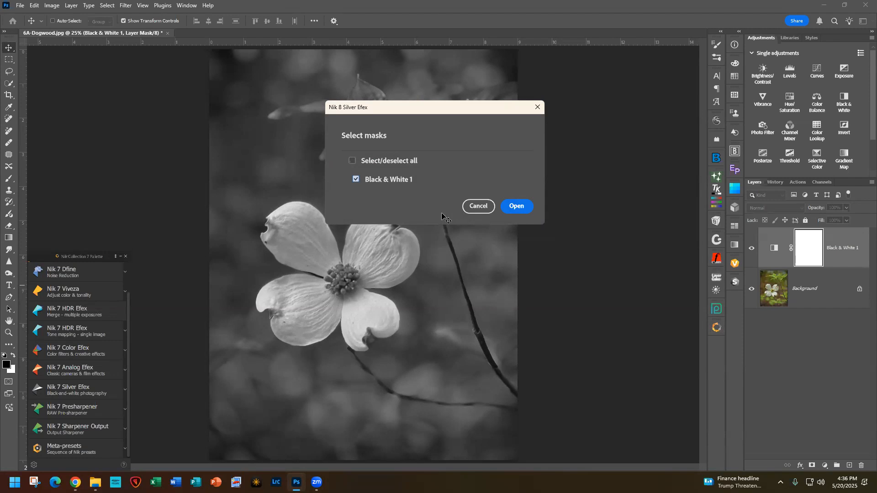
pyautogui.click(356, 179)
pyautogui.click(513, 207)
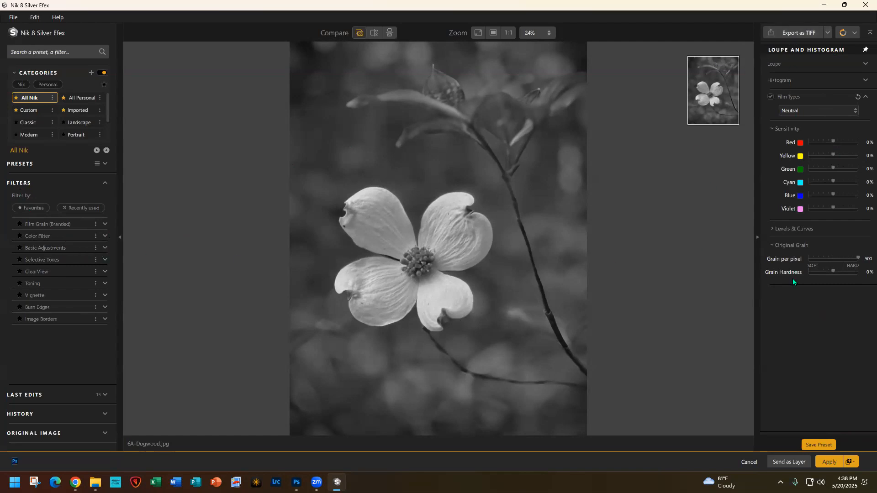
# Step: Try adding the Basic Adjustments and Film Grain (Branded) filters, removing each one again
pyautogui.click(86, 248)
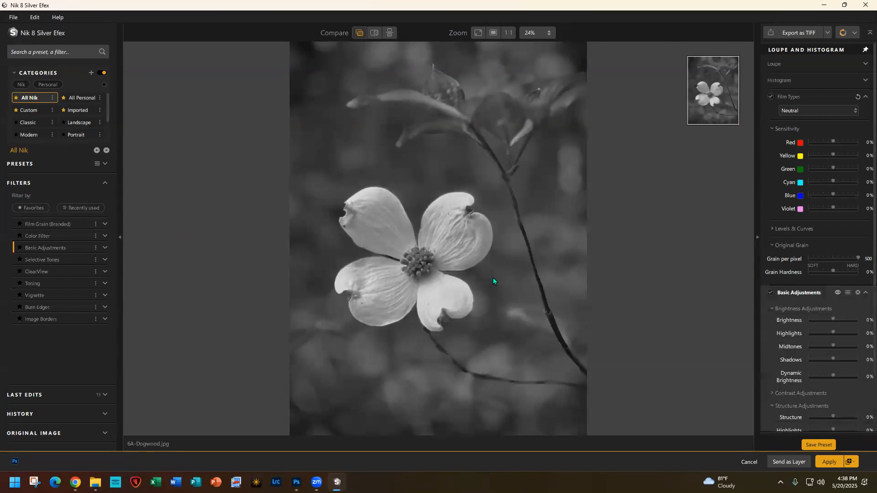
pyautogui.scroll(-3, 823, 288)
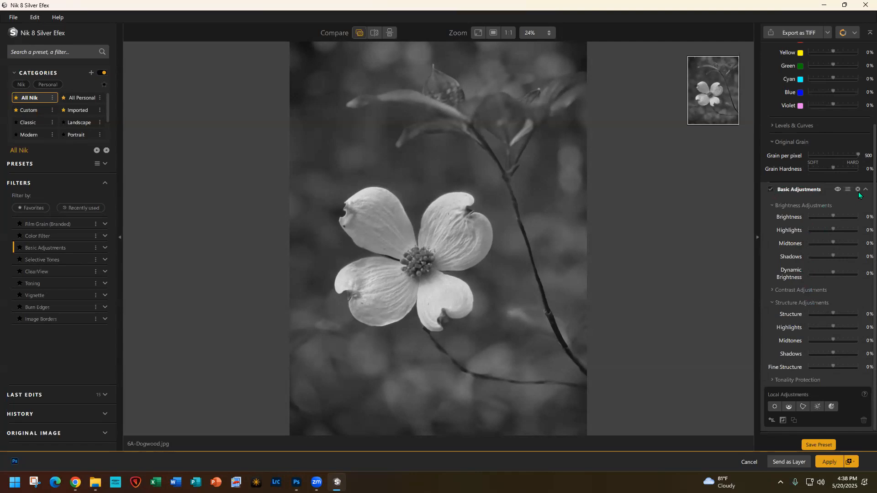
pyautogui.scroll(2, 856, 190)
pyautogui.scroll(2, 856, 189)
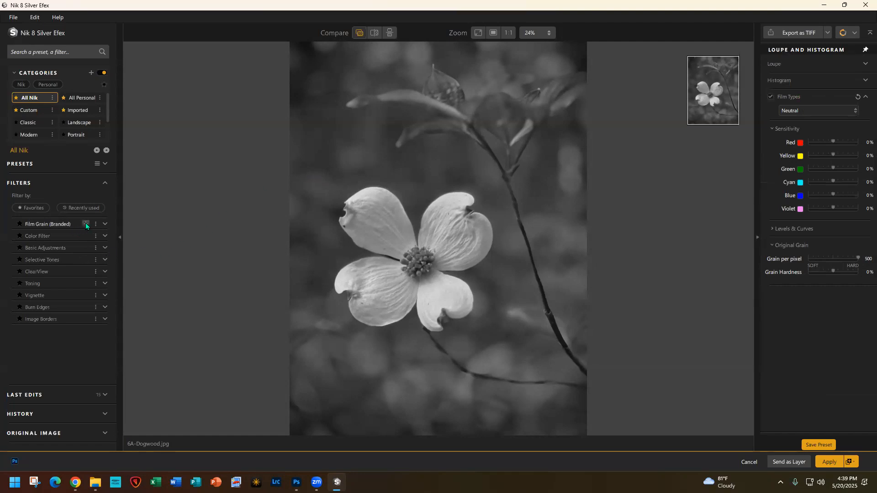
pyautogui.click(86, 223)
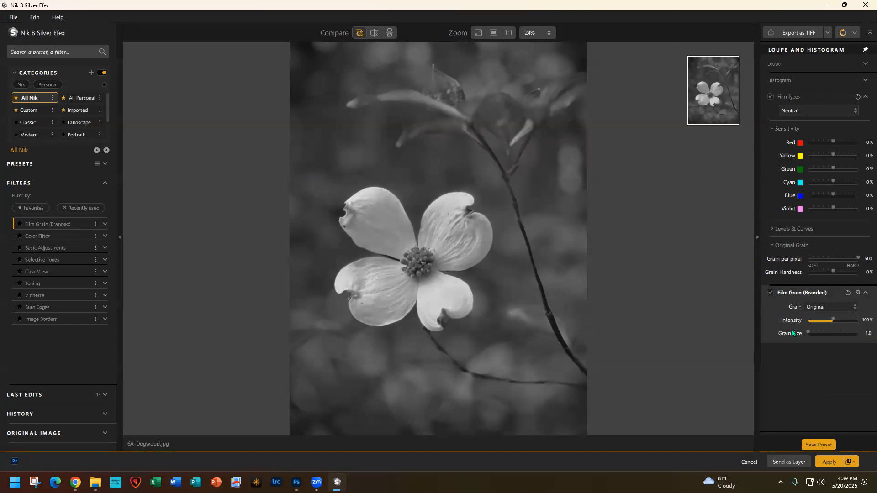
pyautogui.click(857, 294)
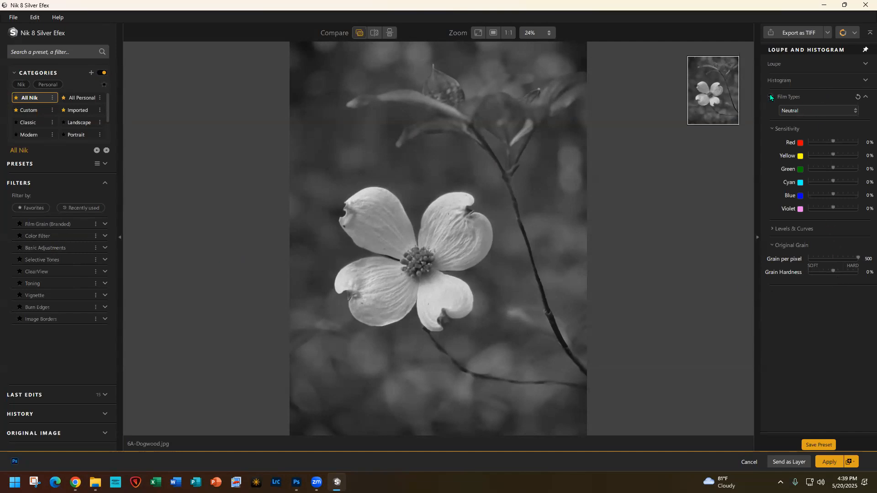
# Step: Apply the Fomapan 100 Classic film type and add Basic Adjustments with brightness Highlights -48%, structure Highlights -63% and structure Shadows -100%
pyautogui.click(853, 110)
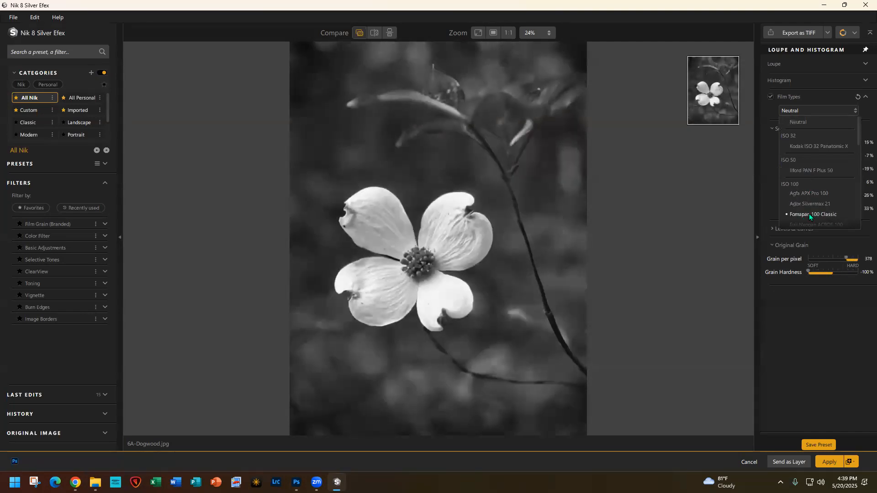
pyautogui.click(809, 214)
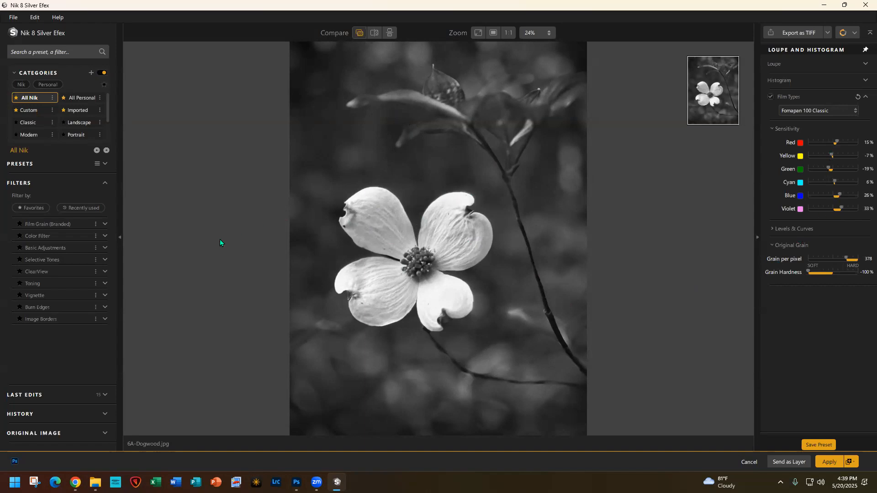
pyautogui.click(85, 247)
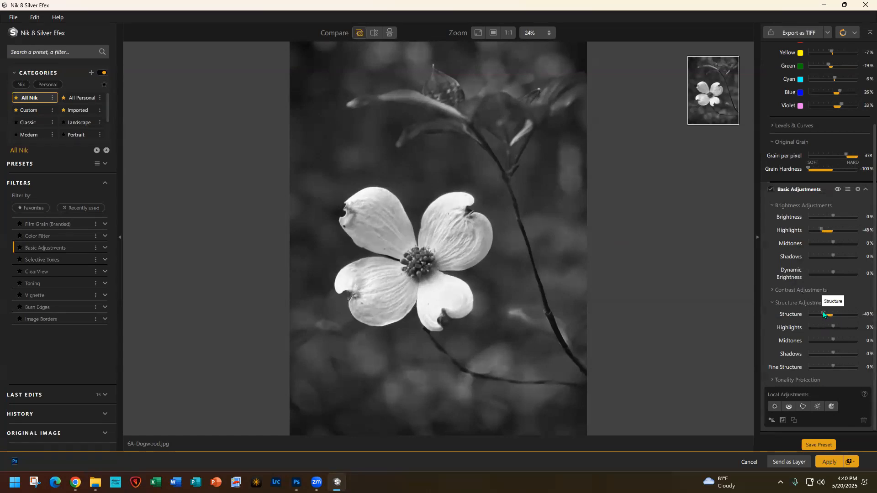
pyautogui.moveTo(820, 314); pyautogui.dragTo(836, 313)
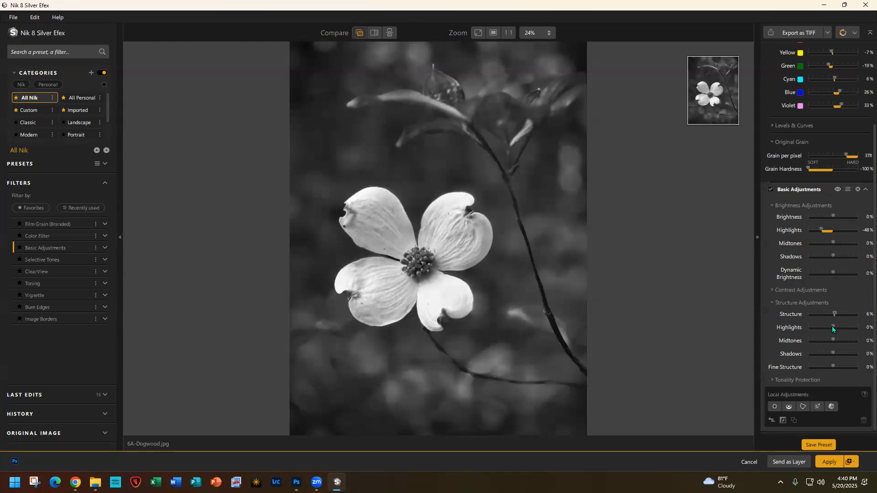
pyautogui.moveTo(832, 325); pyautogui.dragTo(831, 325)
pyautogui.moveTo(833, 352); pyautogui.dragTo(802, 352)
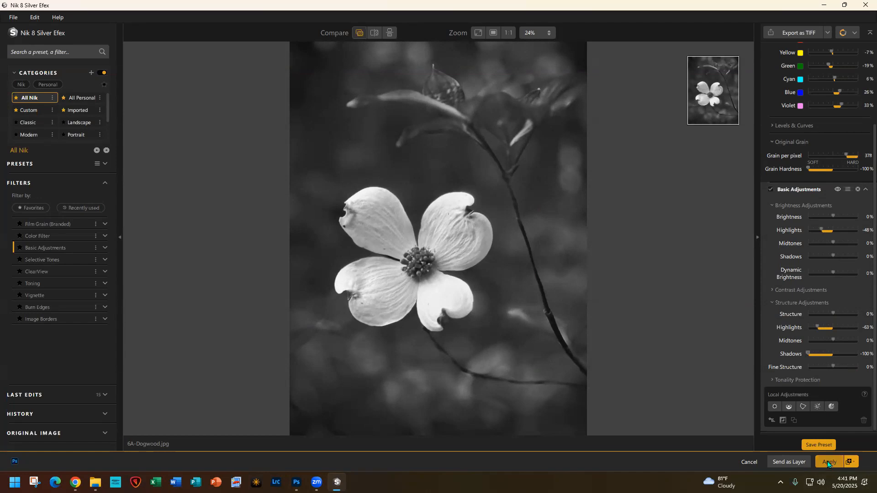
# Step: Apply the Silver Efex conversion to the dogwood image as a new layer
pyautogui.click(850, 462)
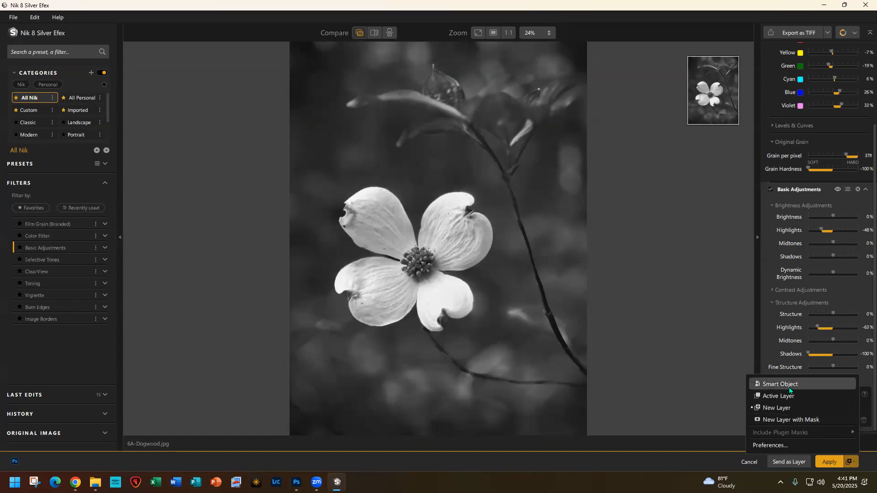
pyautogui.click(782, 407)
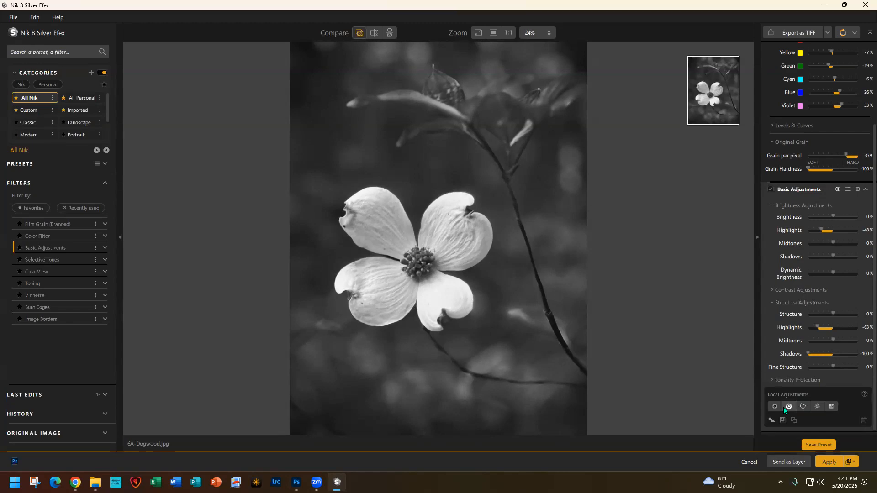
pyautogui.click(828, 462)
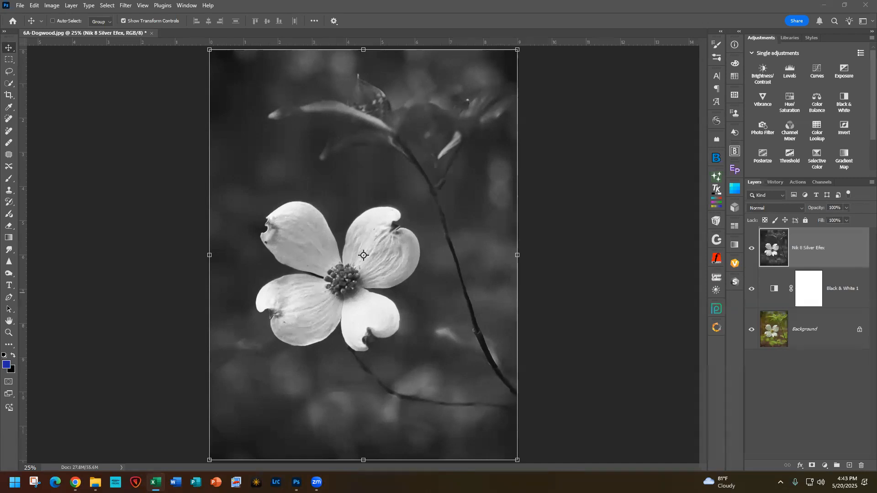
# Step: Return to Photoshop and close 6A-Dogwood.jpg without saving the changes
pyautogui.hotkey('alt', 'Tab')
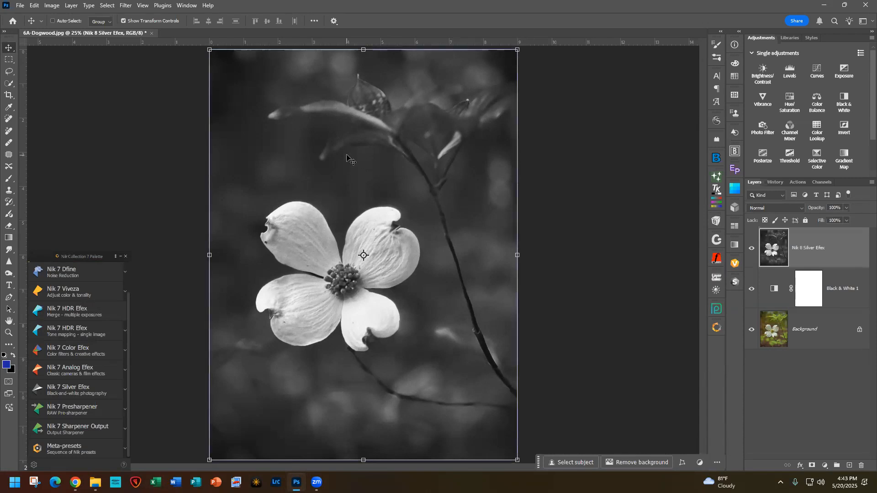
pyautogui.click(152, 34)
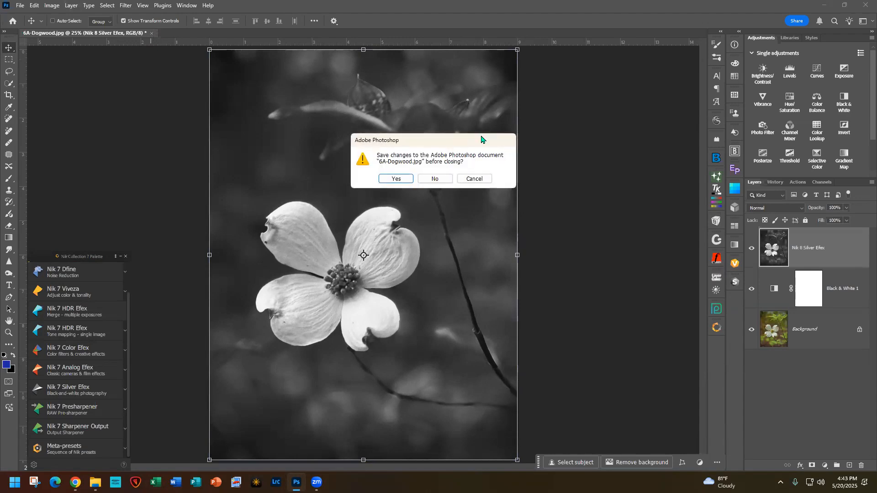
pyautogui.click(443, 182)
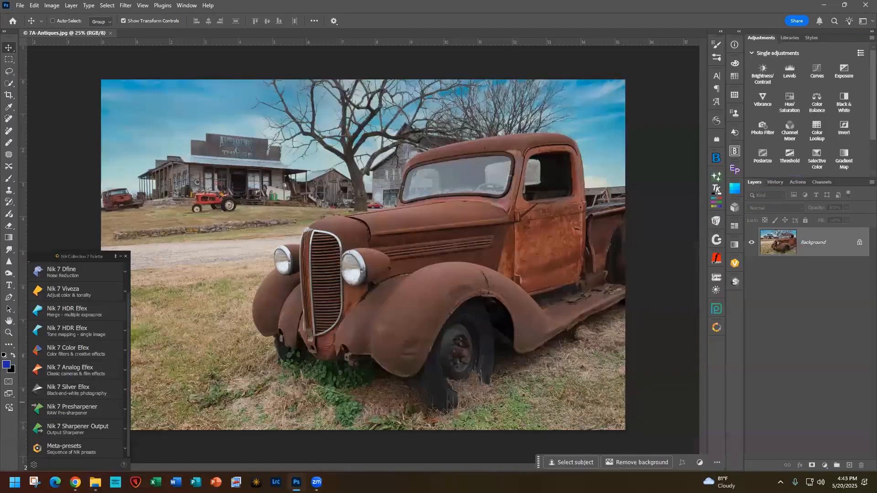
# Step: Minimize the Nik Collection 7 palette and add a Brightness/Contrast adjustment layer to the 7A-Antiques truck photo
pyautogui.click(121, 256)
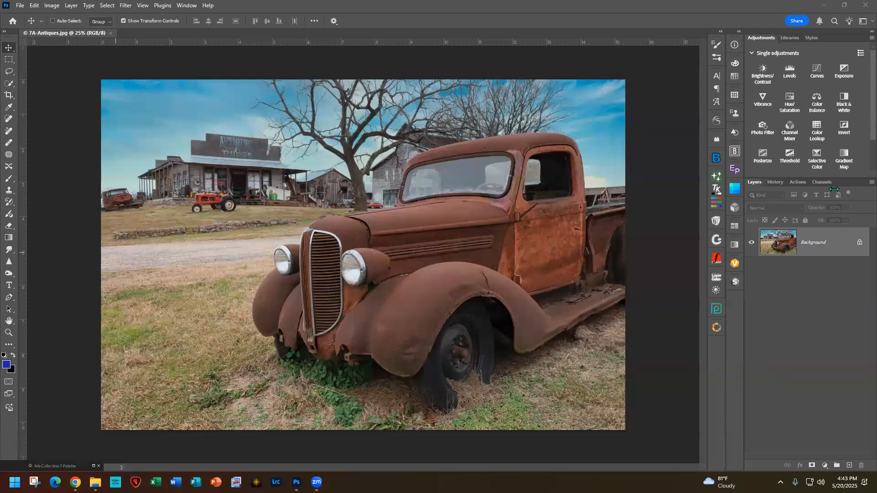
pyautogui.click(761, 77)
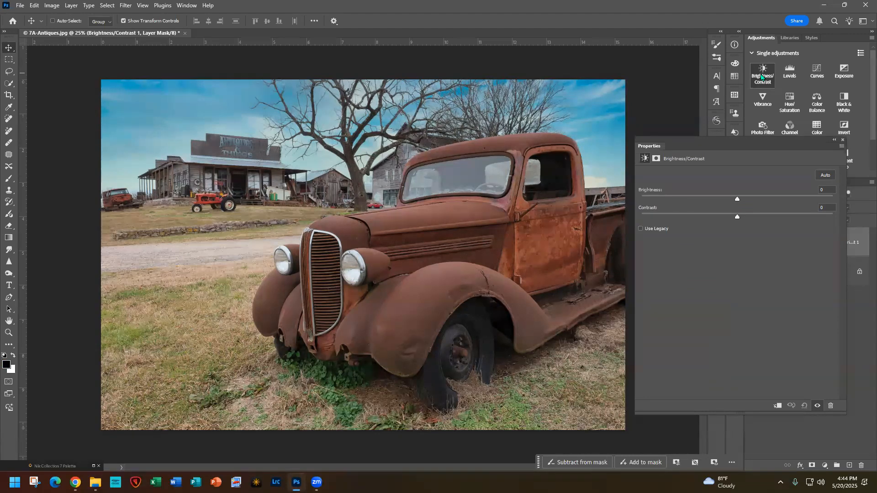
pyautogui.click(843, 141)
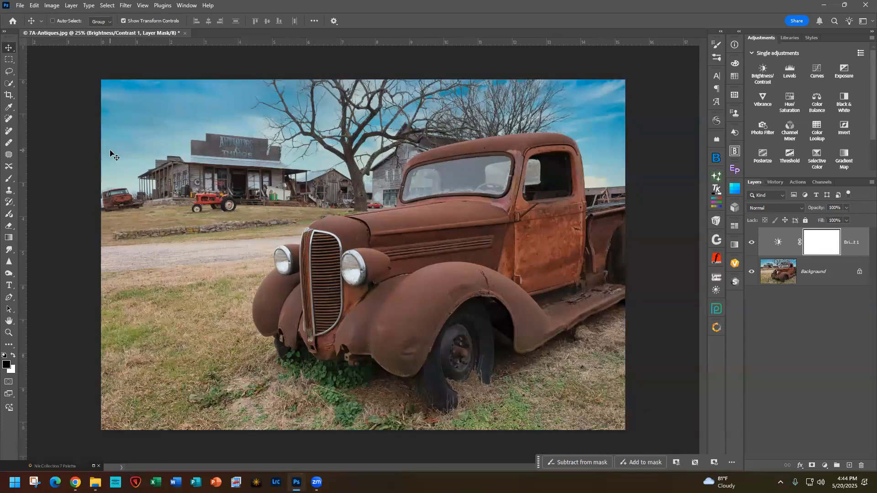
# Step: Select the truck with Select Subject, add the missing part of the truck bed and subtract the windshield glass
pyautogui.click(9, 84)
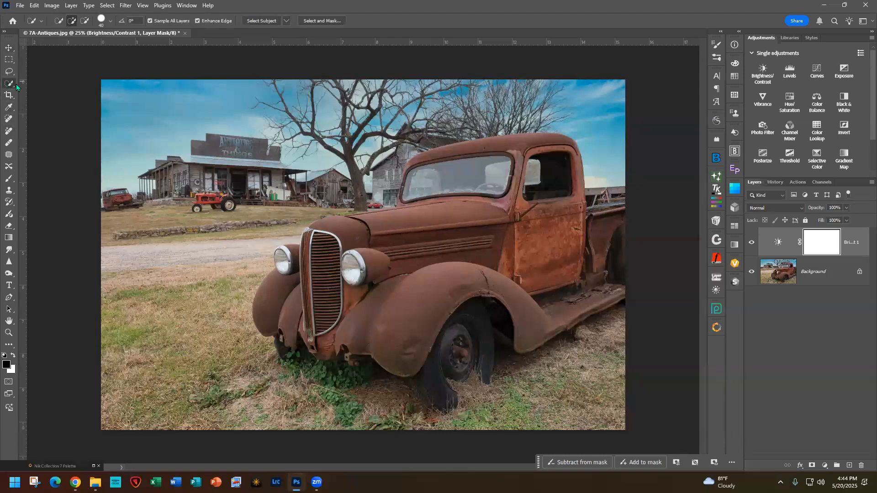
pyautogui.click(259, 22)
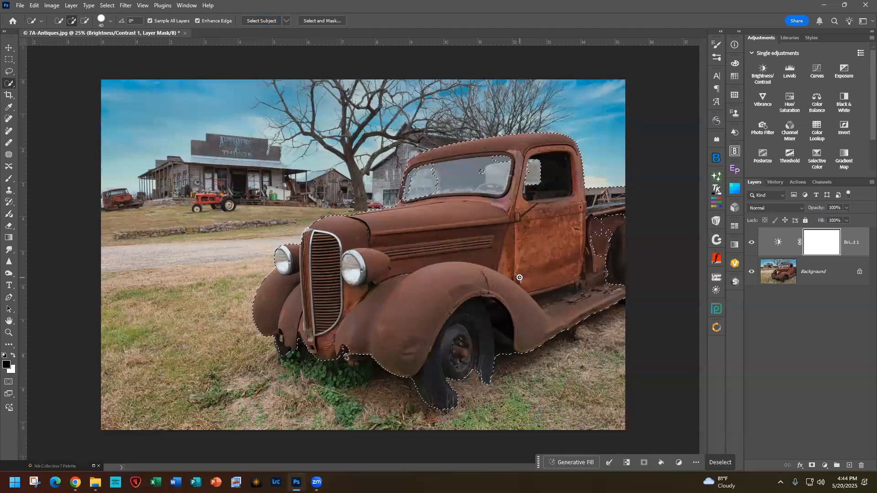
pyautogui.moveTo(592, 206)
pyautogui.mouseDown()
pyautogui.moveTo(596, 246)
pyautogui.moveTo(609, 225)
pyautogui.moveTo(611, 274)
pyautogui.moveTo(618, 264)
pyautogui.moveTo(604, 280)
pyautogui.mouseUp()
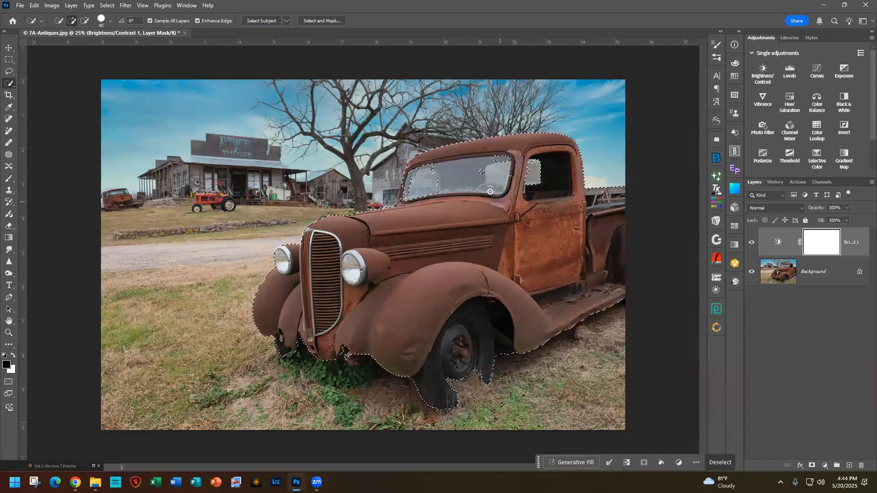
pyautogui.moveTo(429, 171); pyautogui.dragTo(472, 172)
pyautogui.press('alt')
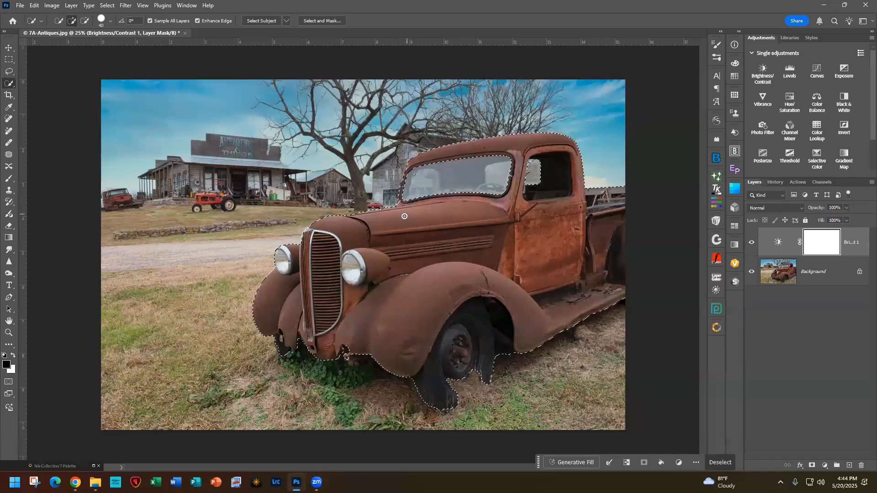
# Step: Refine the truck selection along the windshield pillar and hood edge, and subtract the front tires from it
pyautogui.scroll(5, 391, 224)
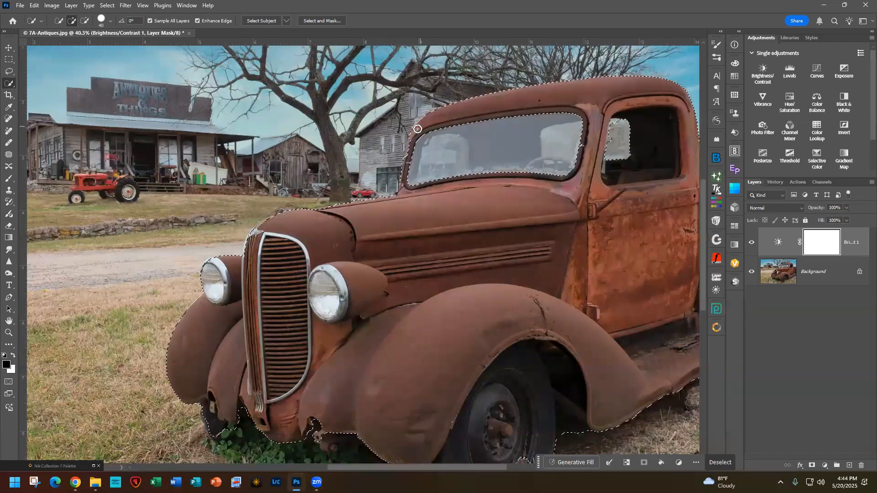
pyautogui.moveTo(411, 143)
pyautogui.mouseDown()
pyautogui.moveTo(408, 179)
pyautogui.moveTo(413, 146)
pyautogui.mouseUp()
pyautogui.moveTo(400, 193); pyautogui.dragTo(403, 192)
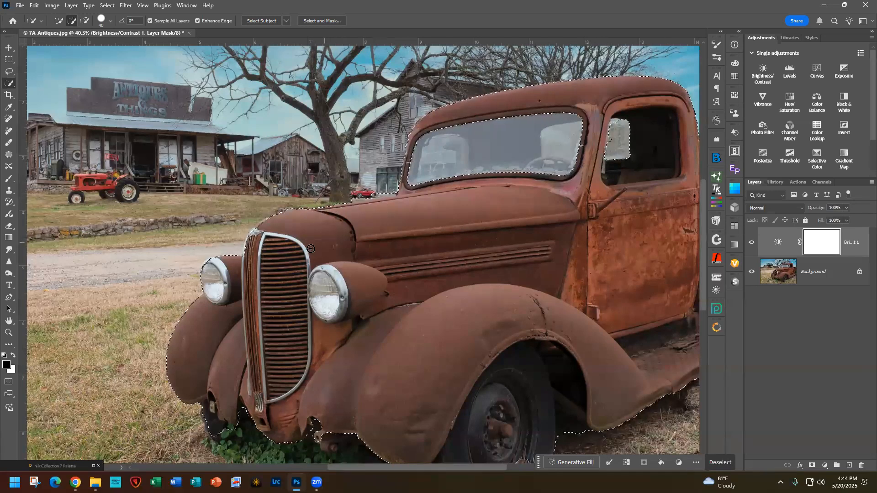
pyautogui.scroll(-5, 340, 354)
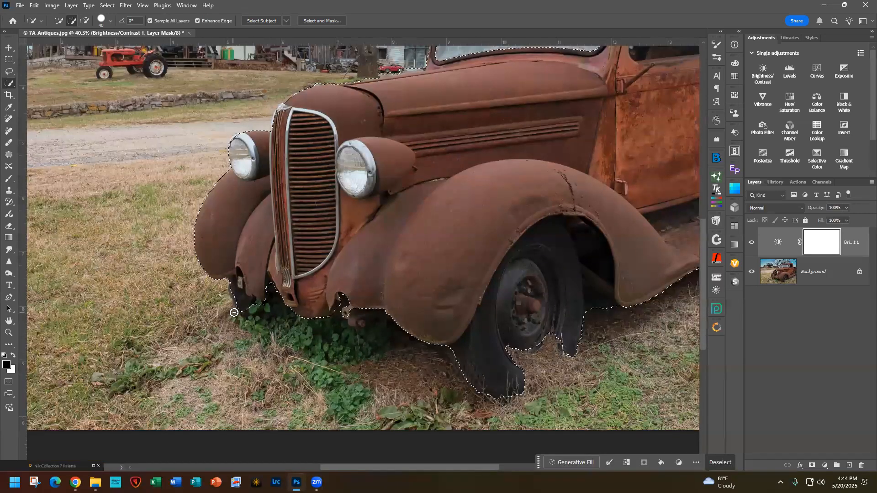
pyautogui.moveTo(233, 284); pyautogui.dragTo(254, 320)
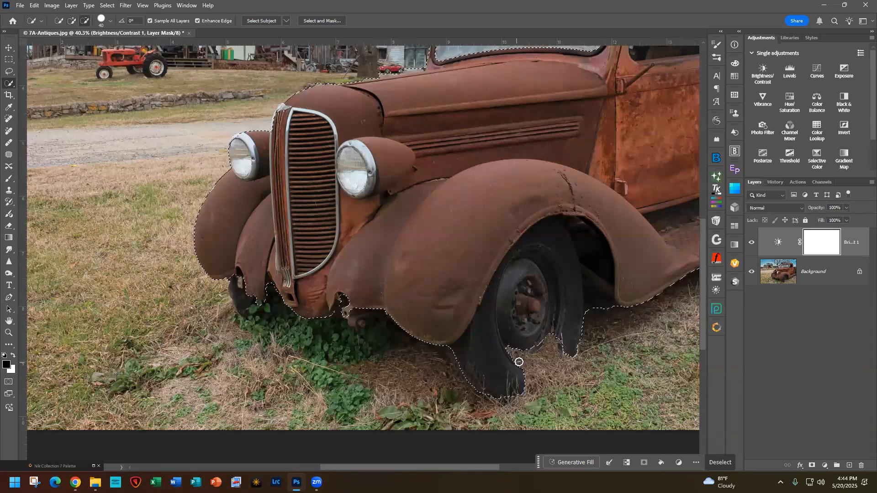
pyautogui.moveTo(443, 358)
pyautogui.mouseDown()
pyautogui.moveTo(476, 339)
pyautogui.moveTo(547, 234)
pyautogui.moveTo(596, 319)
pyautogui.mouseUp()
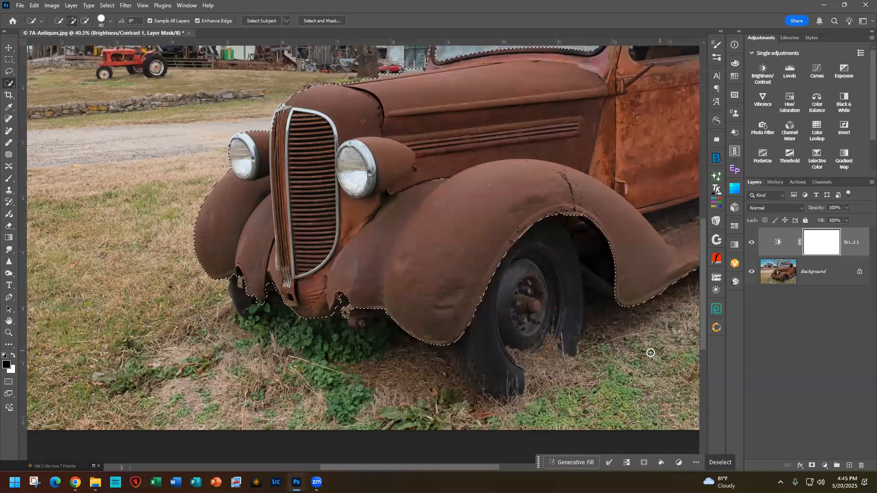
pyautogui.moveTo(650, 354); pyautogui.dragTo(515, 374)
pyautogui.scroll(-3, 516, 374)
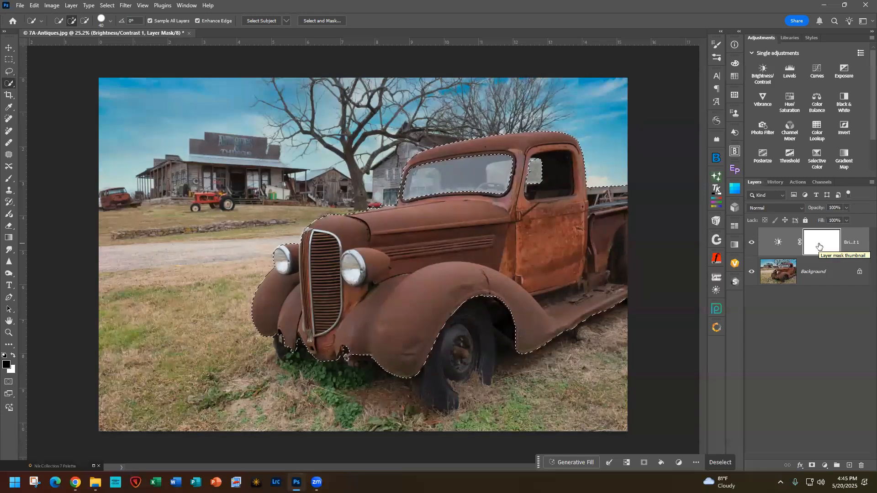
# Step: Try to mask the truck on the Brightness/Contrast layer by filling the selection and adding a second mask
pyautogui.hotkey('alt', 'BackSpace')
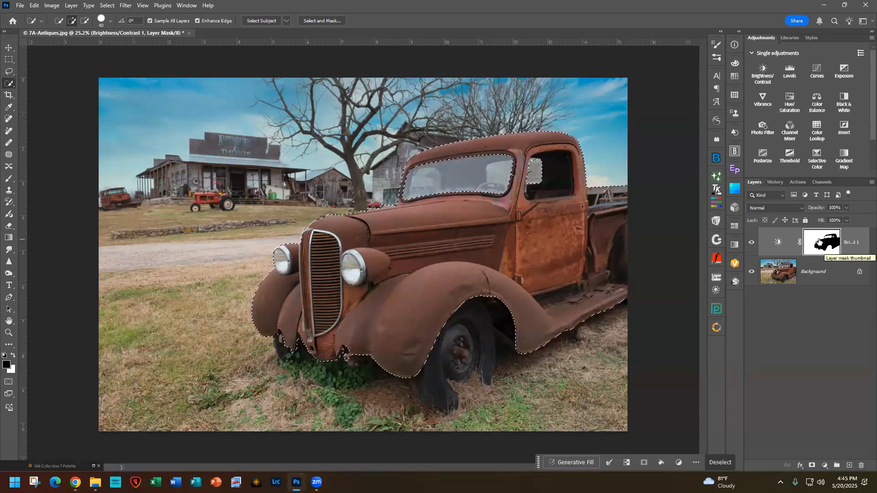
pyautogui.press('Delete')
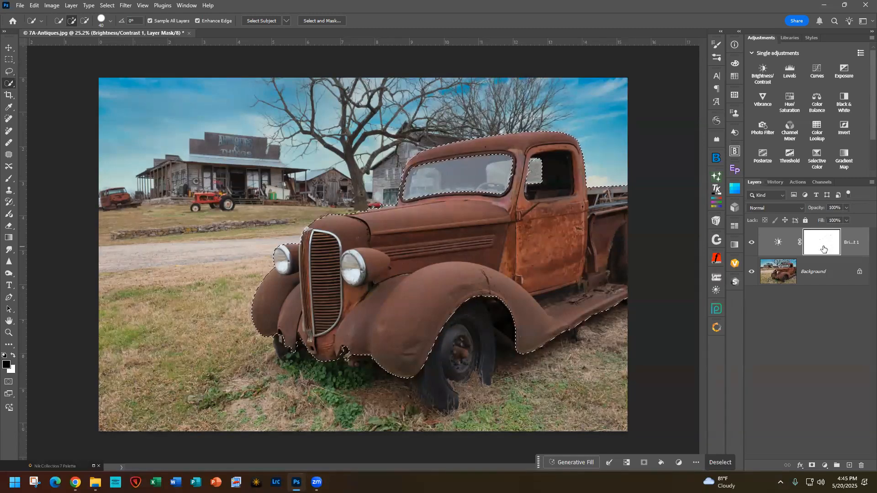
pyautogui.hotkey('ctrl', 'z')
pyautogui.hotkey('ctrl', 'BackSpace')
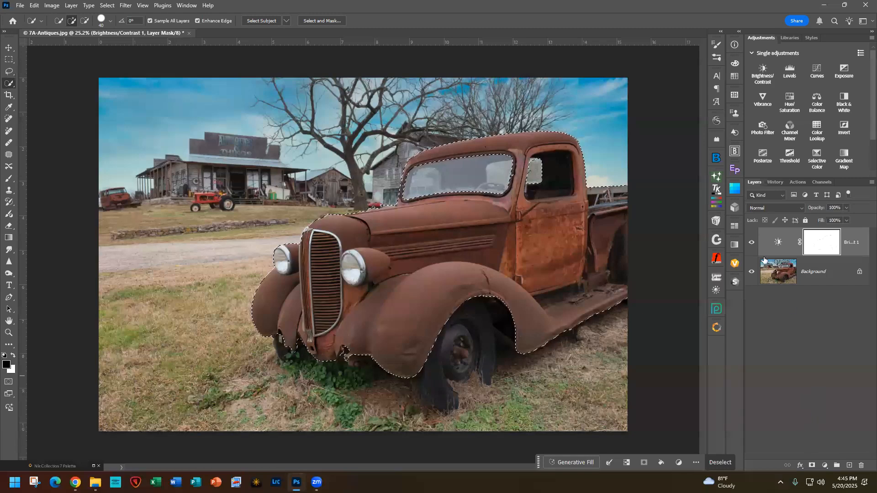
pyautogui.click(811, 465)
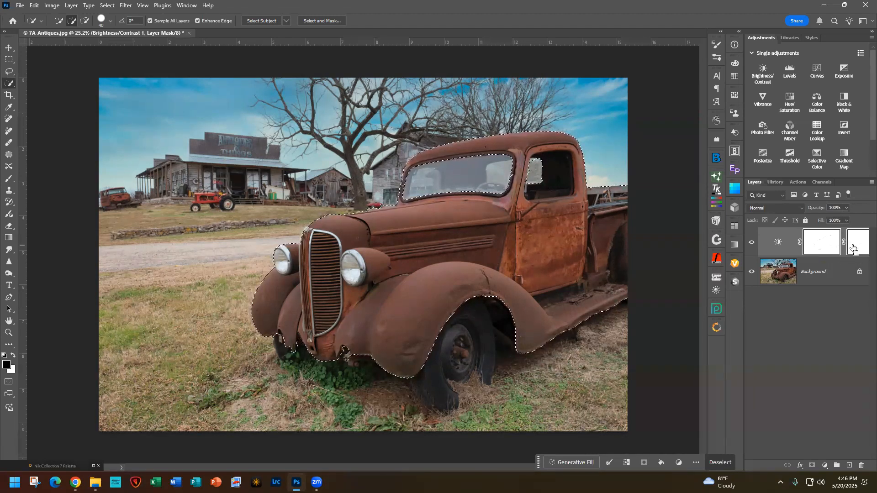
pyautogui.hotkey('ctrl', 'z')
pyautogui.hotkey('ctrl', 'z')
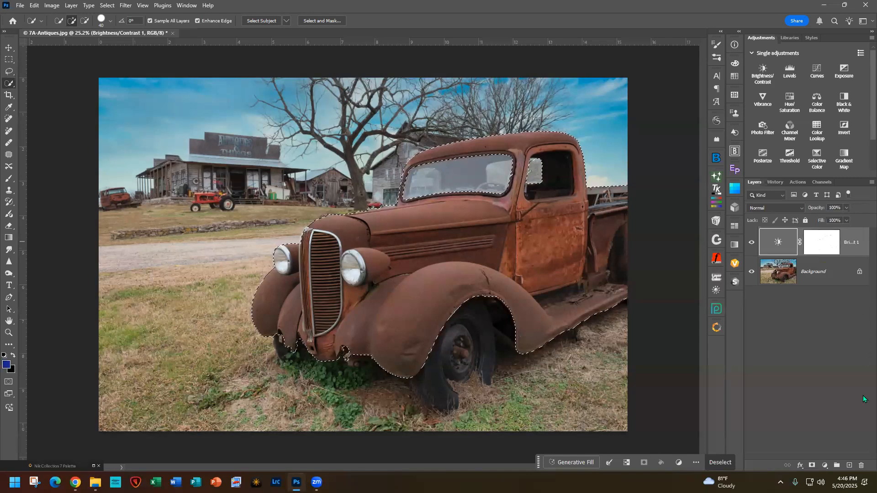
# Step: Replace the Brightness/Contrast adjustment layer with a new one masked to the truck selection
pyautogui.click(861, 465)
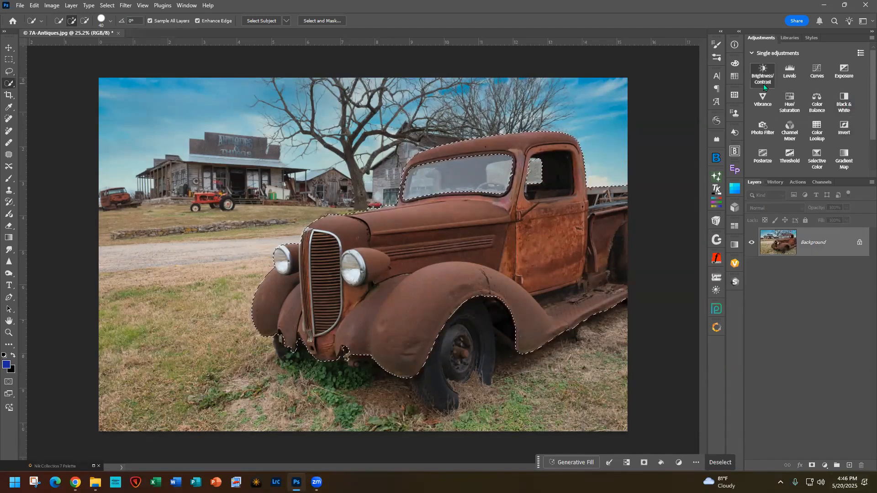
pyautogui.click(762, 71)
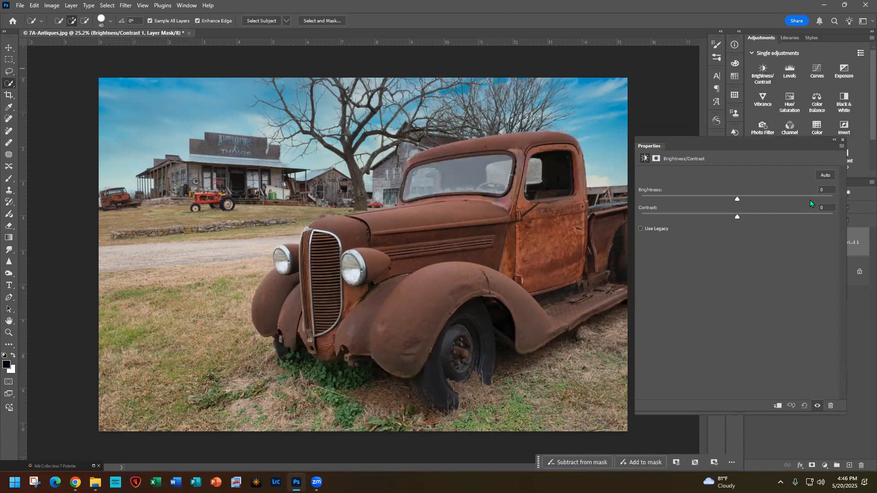
pyautogui.click(842, 141)
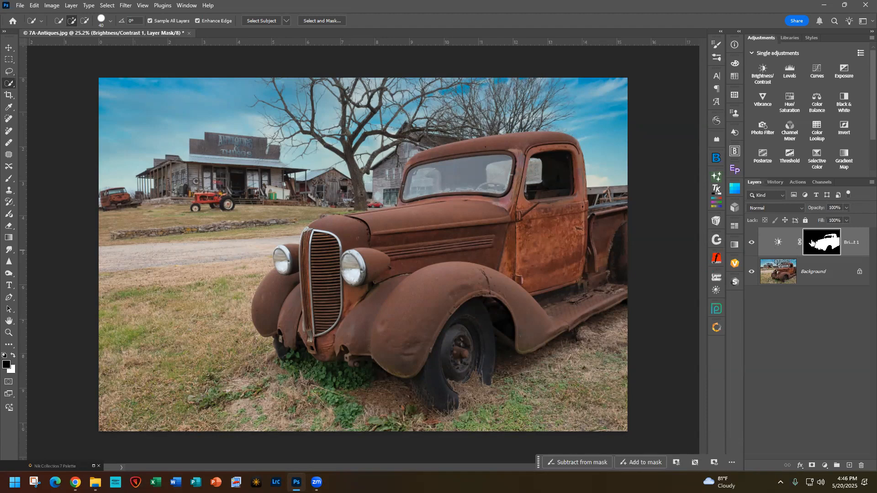
# Step: Set the Brightness of the truck's Brightness/Contrast adjustment layer to 13
pyautogui.doubleClick(778, 246)
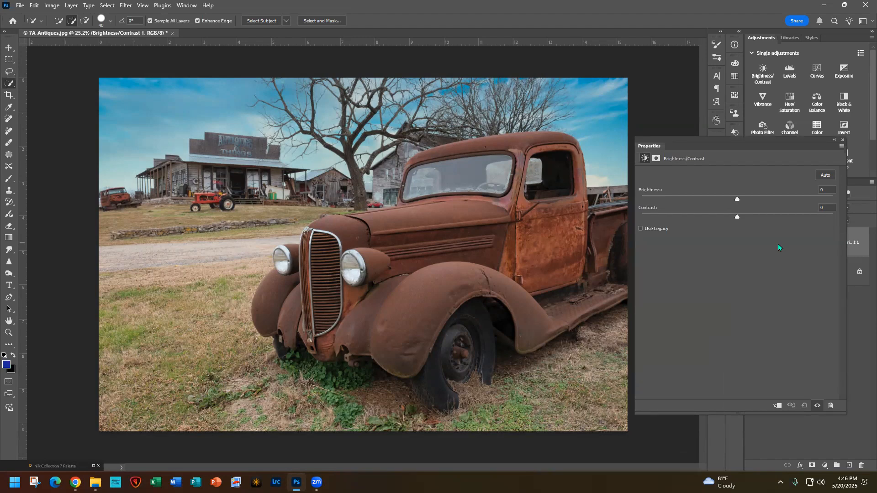
pyautogui.moveTo(737, 200); pyautogui.dragTo(746, 199)
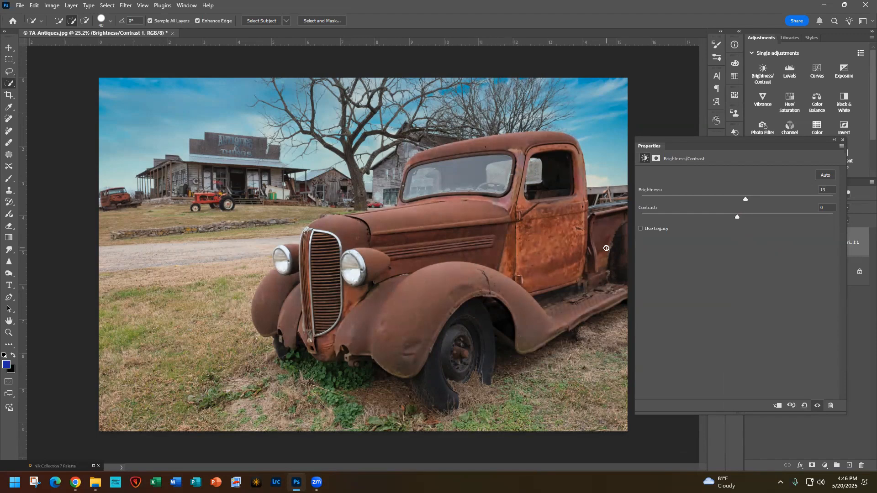
pyautogui.click(842, 139)
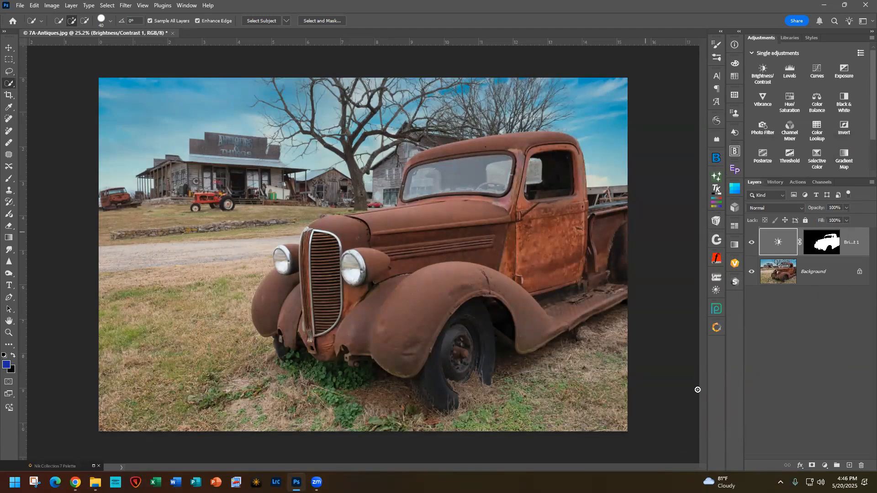
# Step: Open the truck photo in Nik 8 Silver Efex, sending the Brightness/Contrast 1 mask along with it
pyautogui.click(715, 328)
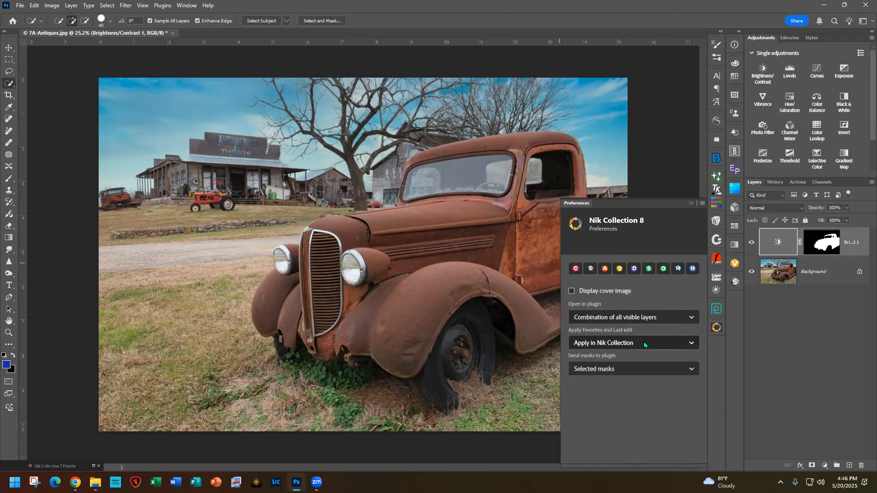
pyautogui.click(590, 269)
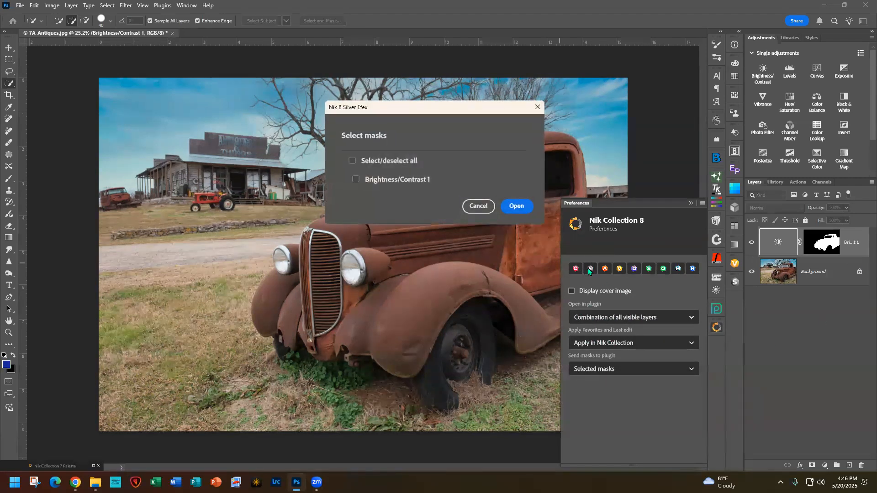
pyautogui.click(357, 179)
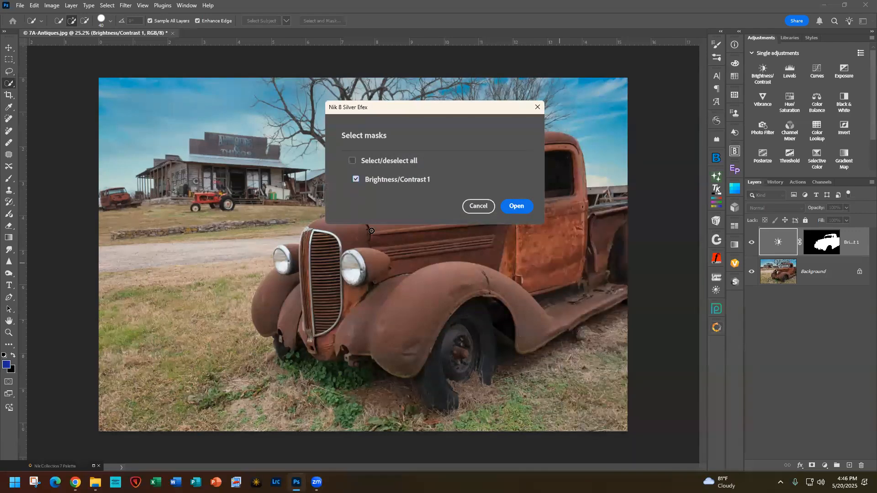
pyautogui.click(521, 207)
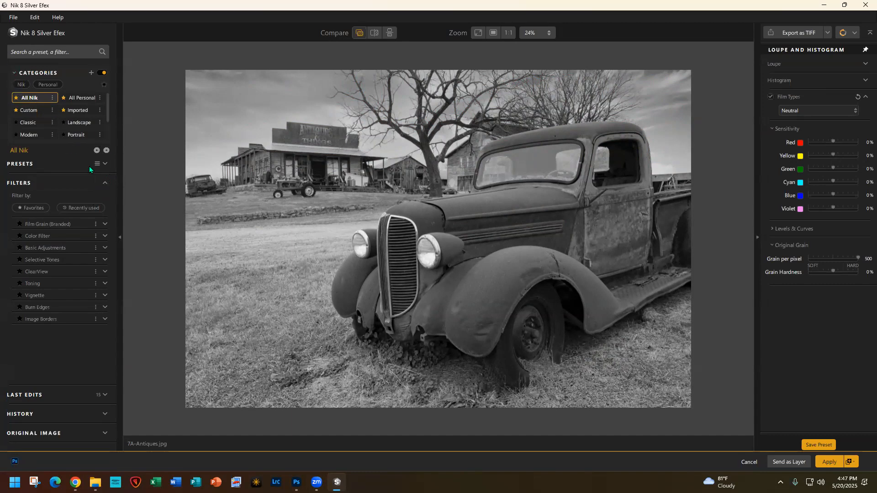
# Step: Apply the 042 Intensifier preset from the favorite presets to the truck photo
pyautogui.click(106, 163)
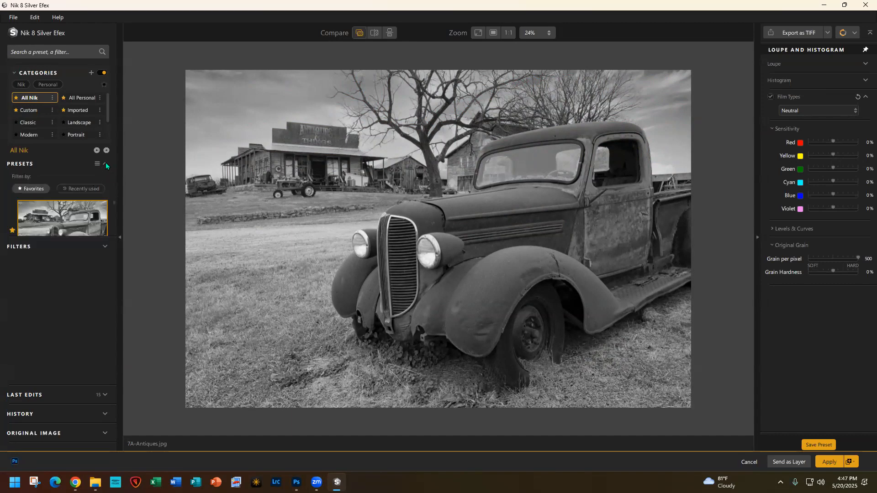
pyautogui.click(37, 189)
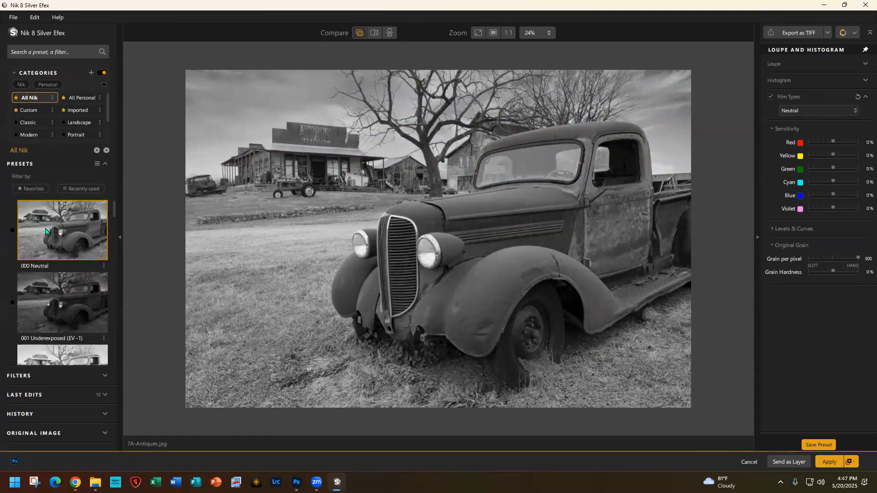
pyautogui.click(31, 188)
pyautogui.scroll(-5, 55, 257)
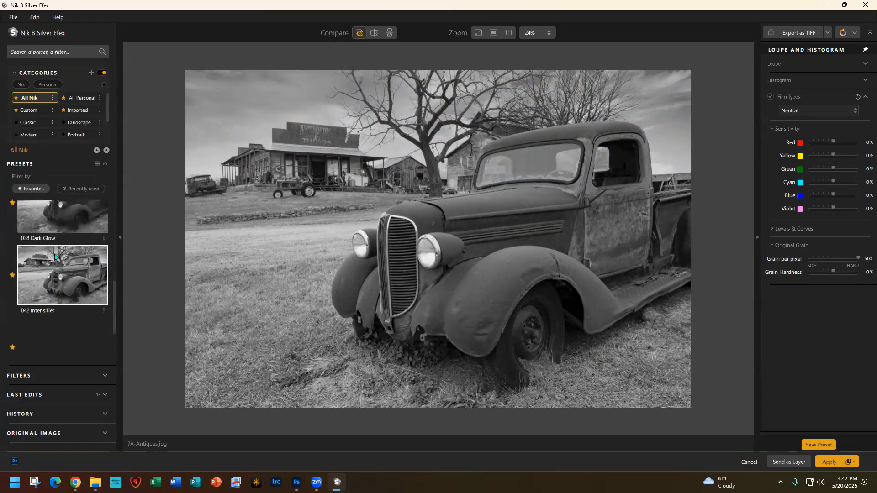
pyautogui.scroll(2, 54, 253)
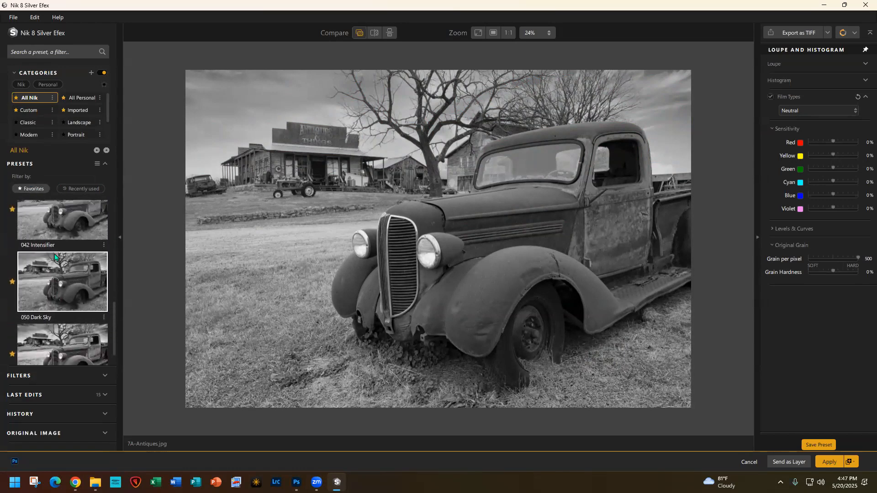
pyautogui.click(62, 258)
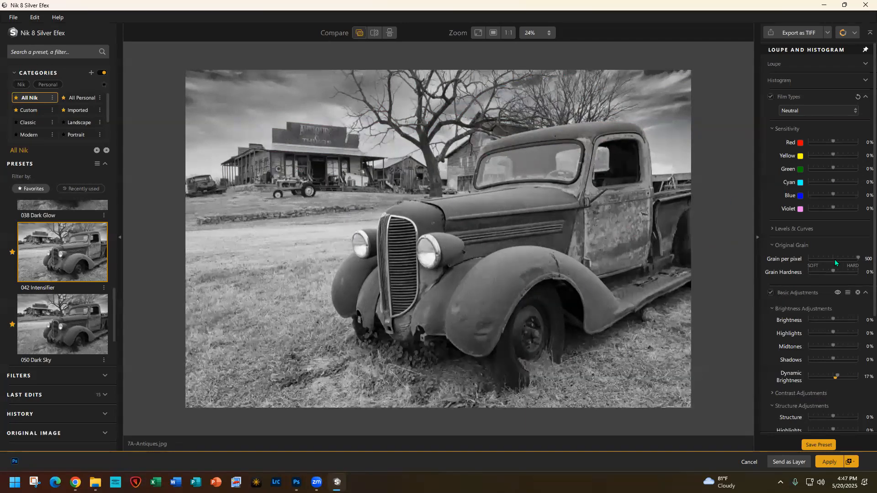
# Step: Import the Photoshop mask PS Brightness/Contrast 1 as a local adjustment under Basic Adjustments
pyautogui.scroll(-5, 795, 280)
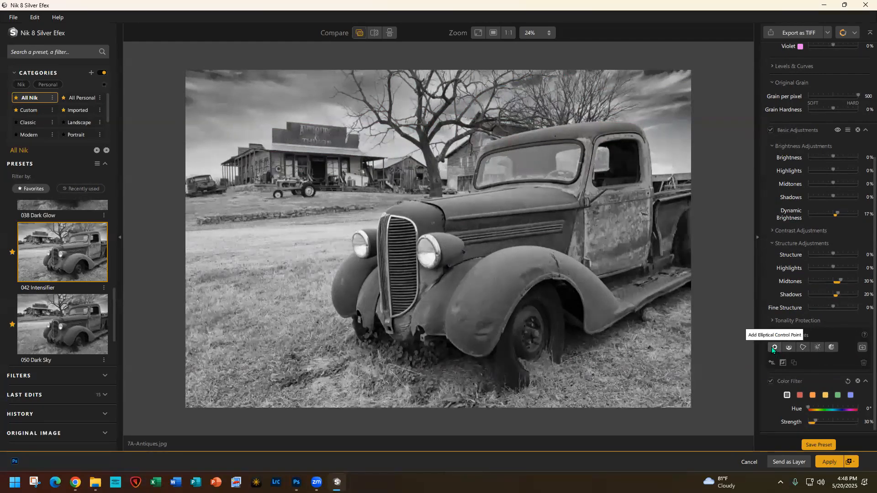
pyautogui.click(862, 348)
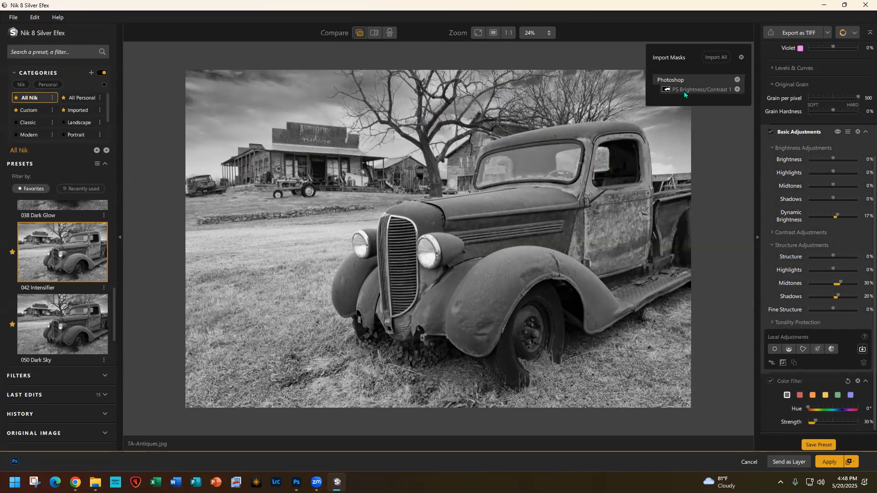
pyautogui.click(736, 89)
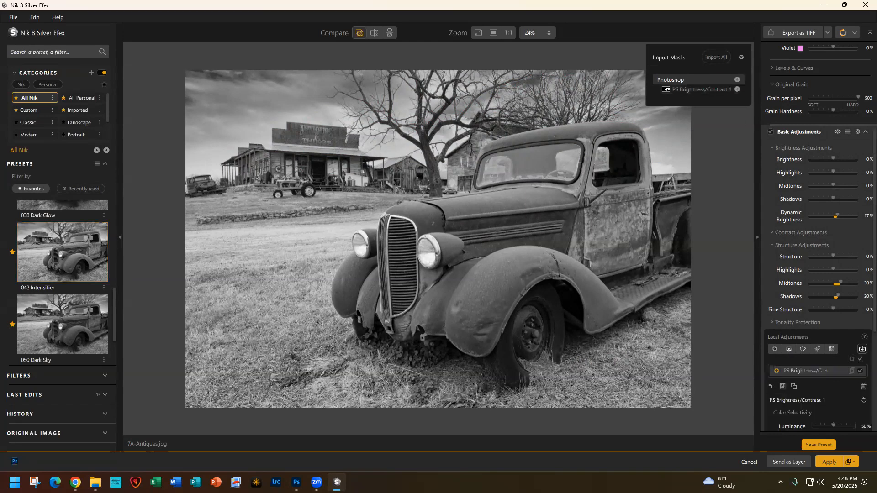
# Step: Set the imported truck mask's Structure to 30%, Amplify Whites to 28%, Amplify Blacks to 7% and Fine Structure to 18%
pyautogui.scroll(-5, 825, 378)
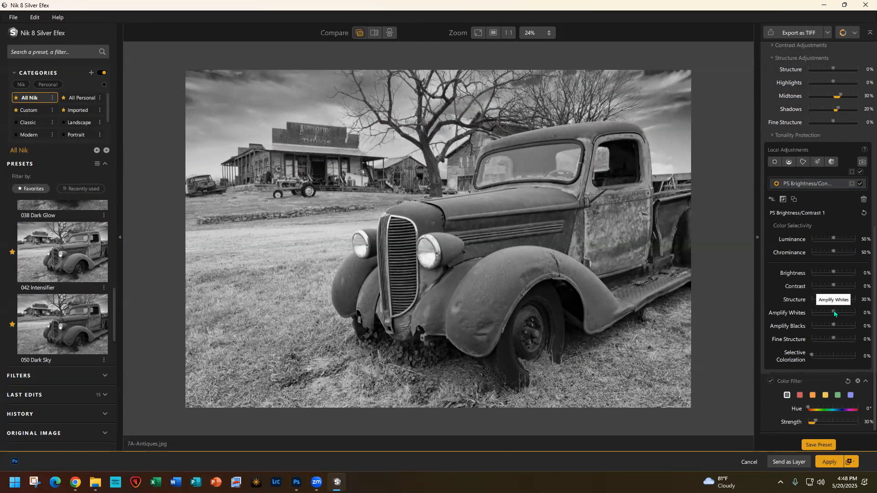
pyautogui.moveTo(837, 311); pyautogui.dragTo(839, 313)
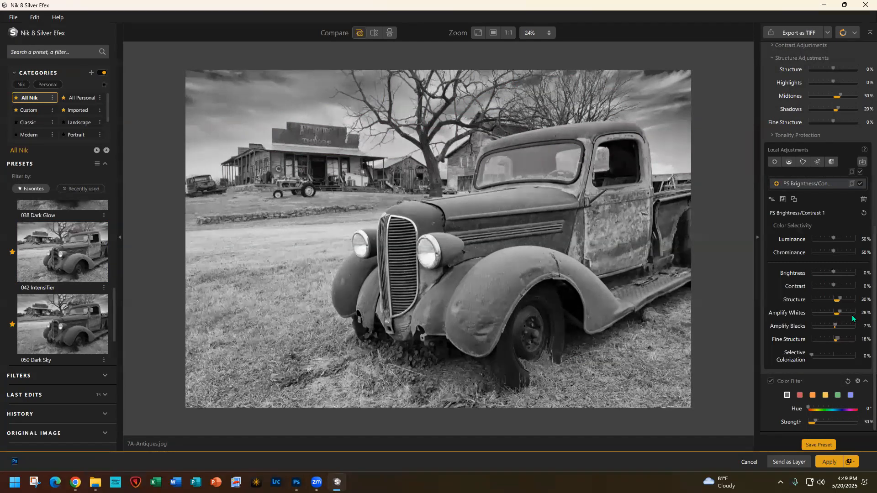
# Step: Compare the truck photo with and without the PS Brightness/Contrast 1 local adjustment
pyautogui.click(860, 185)
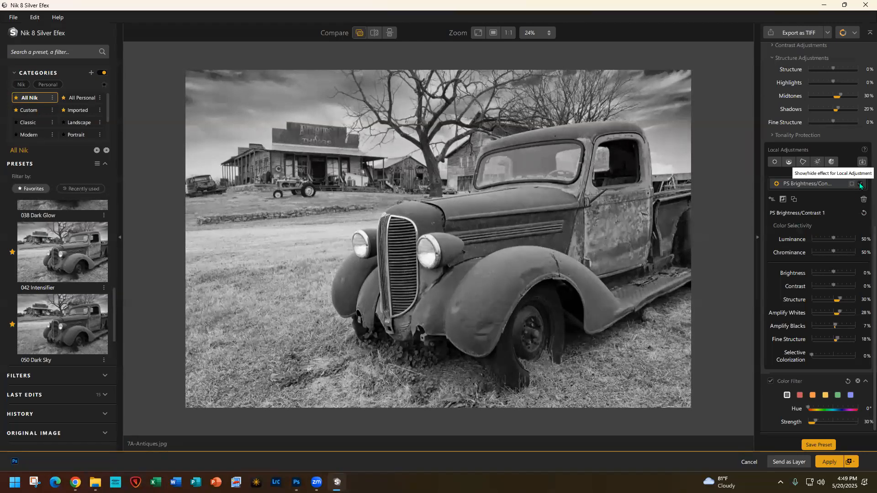
pyautogui.click(860, 184)
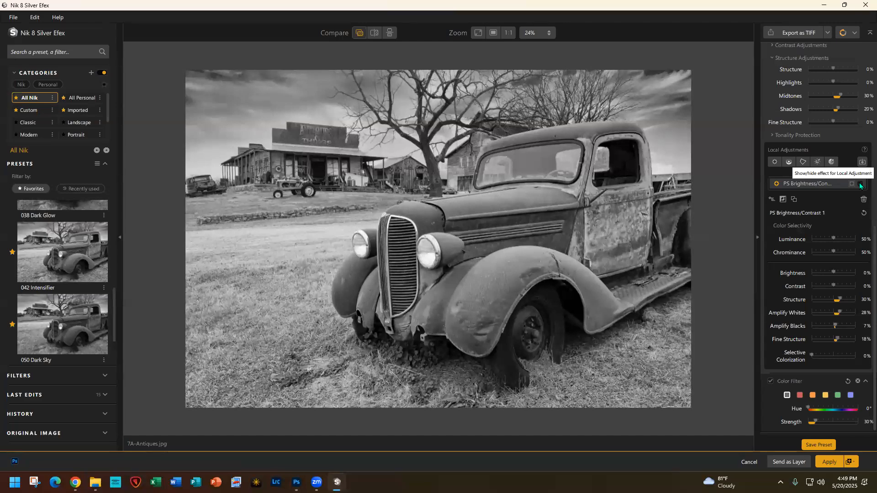
pyautogui.click(860, 185)
pyautogui.click(860, 184)
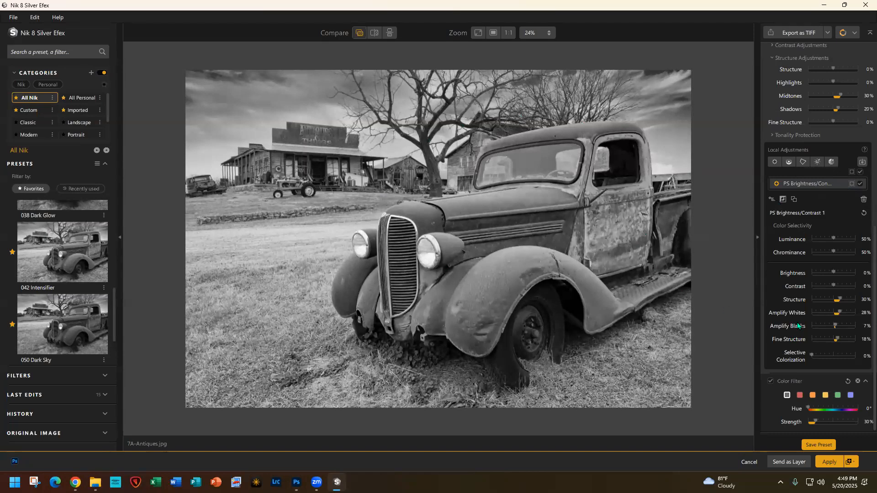
# Step: Apply the Silver Efex edit to the truck photo as a Smart Object
pyautogui.click(849, 462)
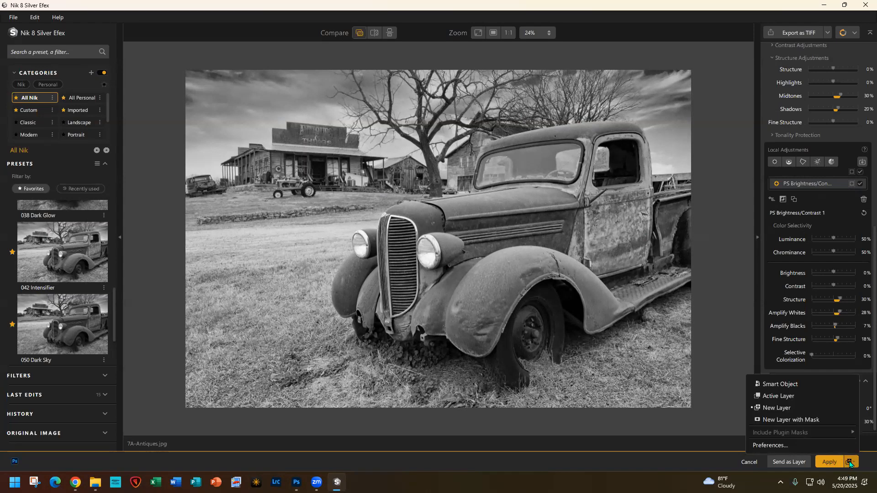
pyautogui.click(779, 384)
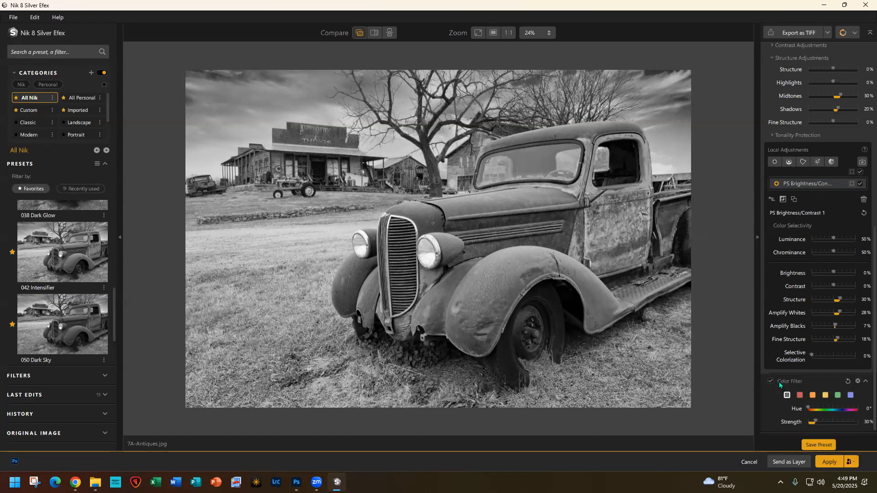
pyautogui.click(828, 462)
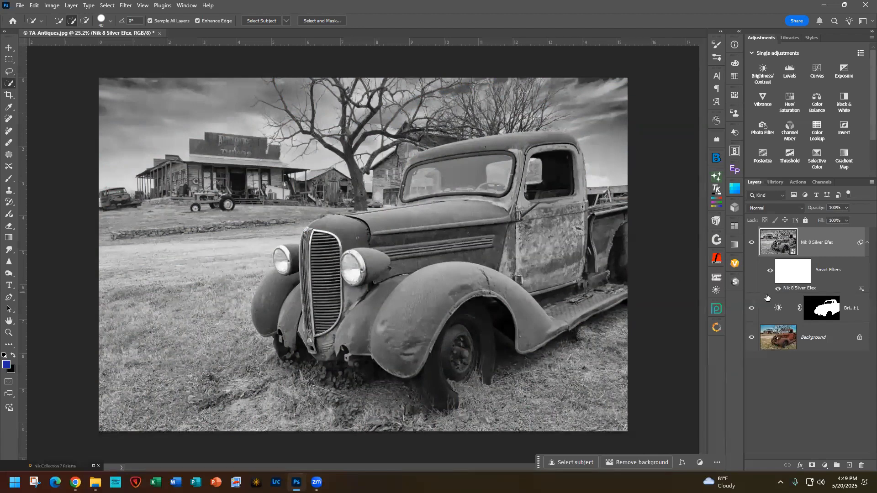
# Step: Reopen the Nik 8 Silver Efex smart filter, revisit the Brightness of the PS Brightness/Contrast 1 adjustment, and reapply the filter
pyautogui.doubleClick(800, 289)
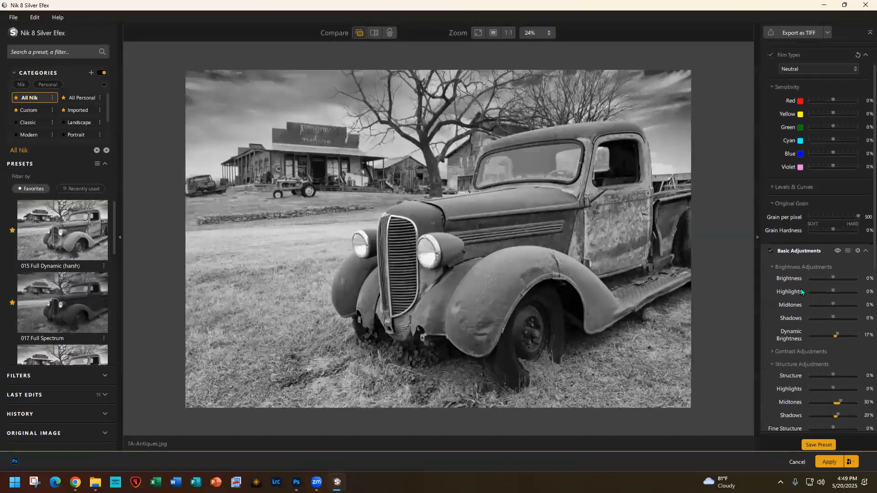
pyautogui.scroll(-3, 838, 313)
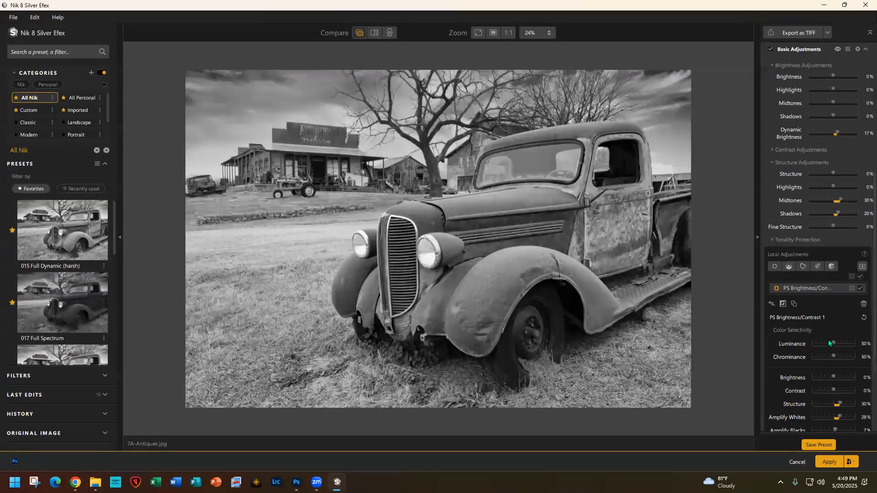
pyautogui.scroll(-3, 829, 342)
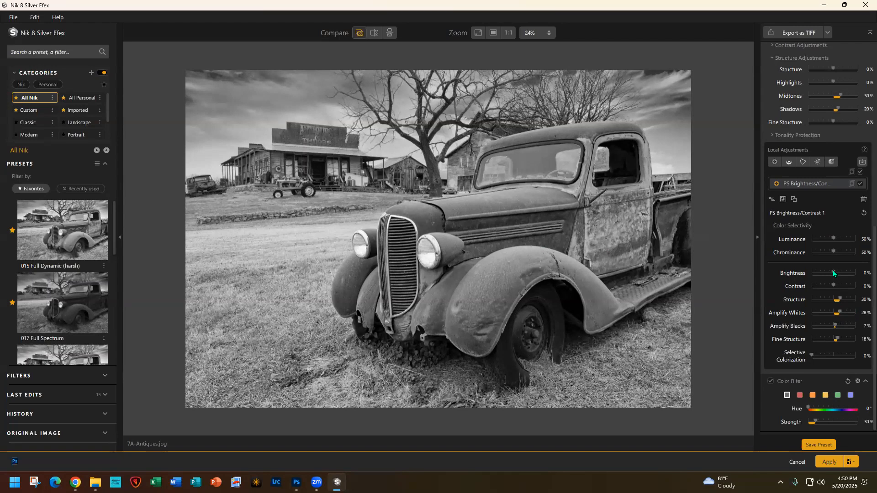
pyautogui.moveTo(832, 272); pyautogui.dragTo(834, 273)
pyautogui.click(827, 462)
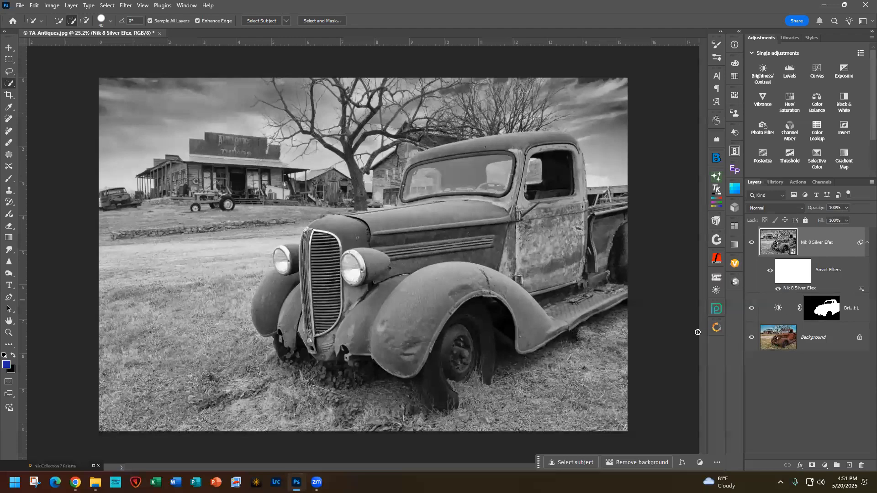
# Step: Open the black-and-white truck photo in Nik 8 Silver Efex again without sending any mask
pyautogui.click(717, 328)
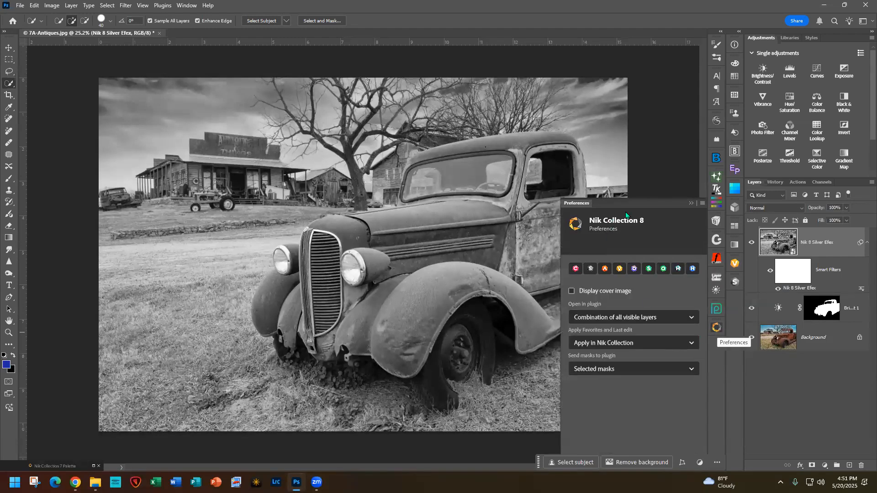
pyautogui.click(590, 270)
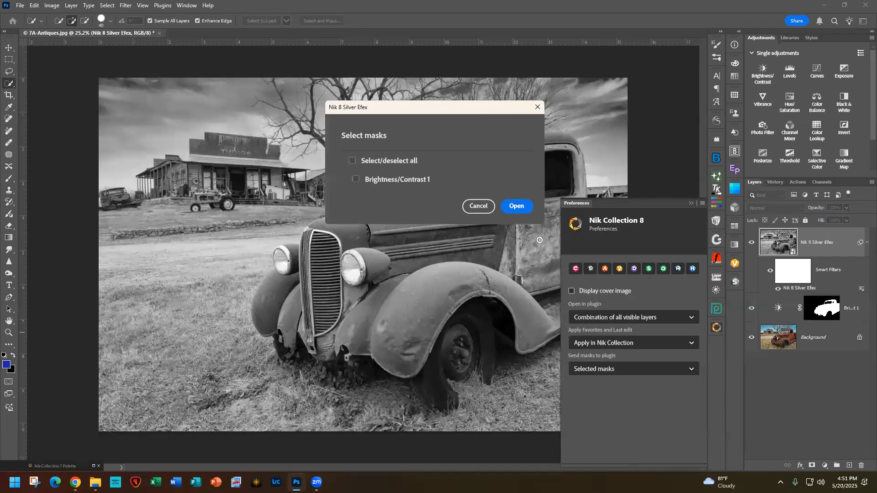
pyautogui.click(516, 206)
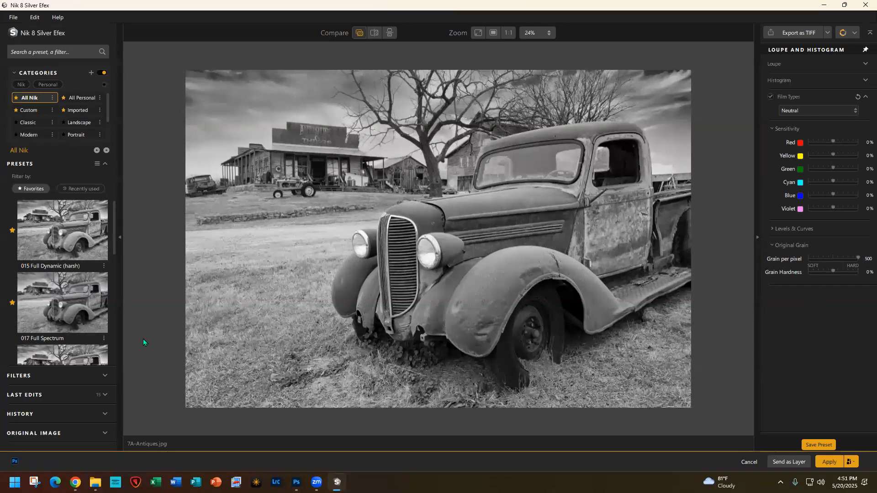
# Step: Add the ClearView filter to the truck photo and set its Intensity to 18%
pyautogui.click(103, 373)
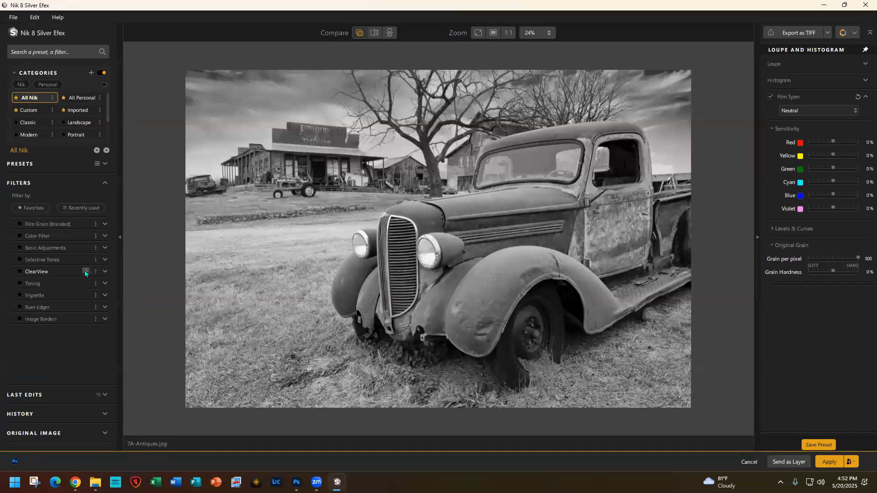
pyautogui.click(85, 272)
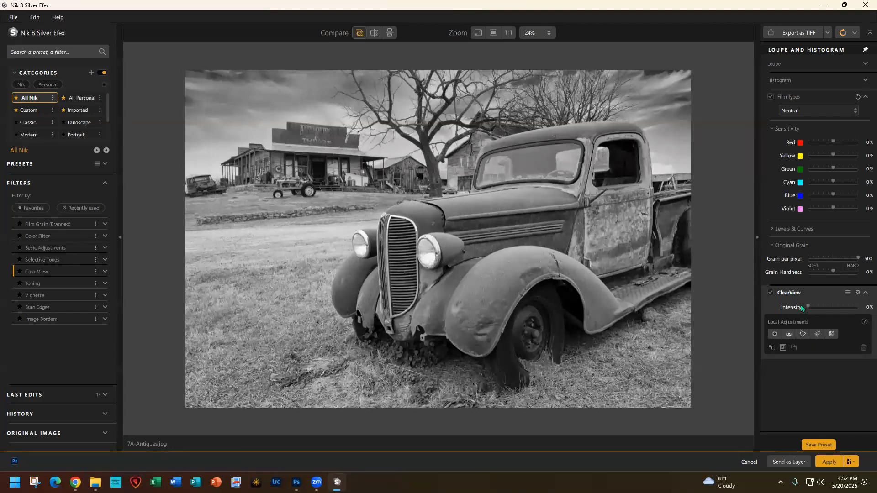
pyautogui.moveTo(808, 307)
pyautogui.mouseDown()
pyautogui.moveTo(855, 308)
pyautogui.moveTo(821, 305)
pyautogui.mouseUp()
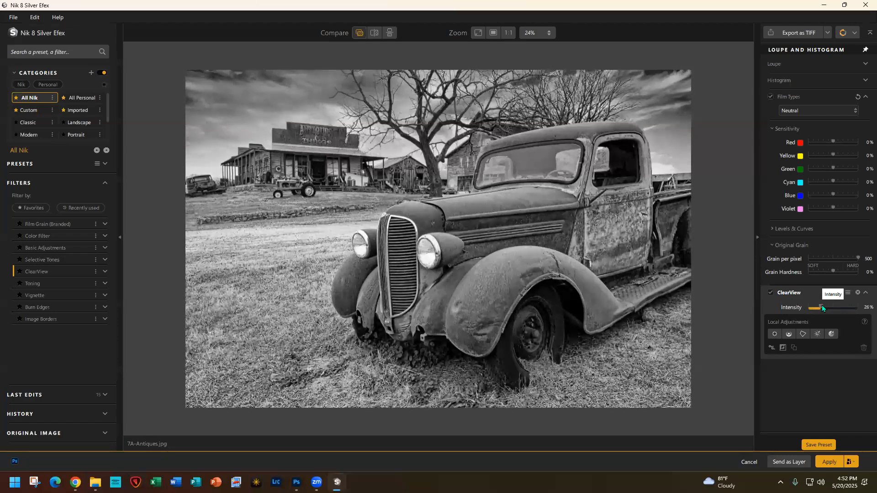
pyautogui.moveTo(818, 306); pyautogui.dragTo(818, 306)
# Step: Add a Color Filter, try its red, yellow and orange swatches on the truck photo, and close Silver Efex without saving
pyautogui.click(86, 235)
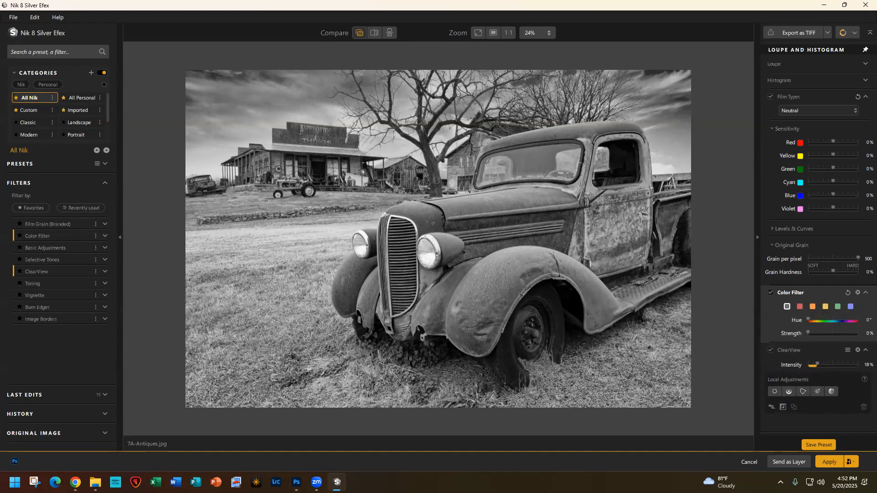
pyautogui.click(800, 307)
pyautogui.click(825, 307)
pyautogui.click(800, 307)
pyautogui.click(813, 307)
pyautogui.click(749, 462)
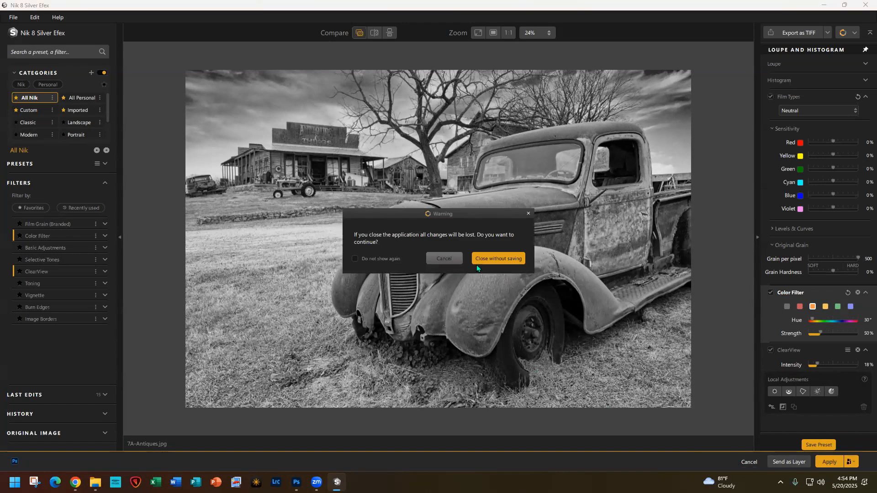
pyautogui.click(497, 259)
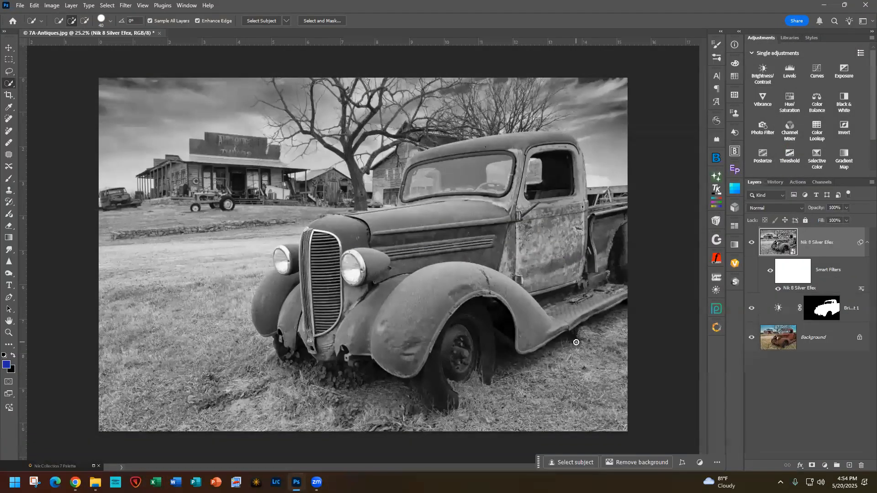